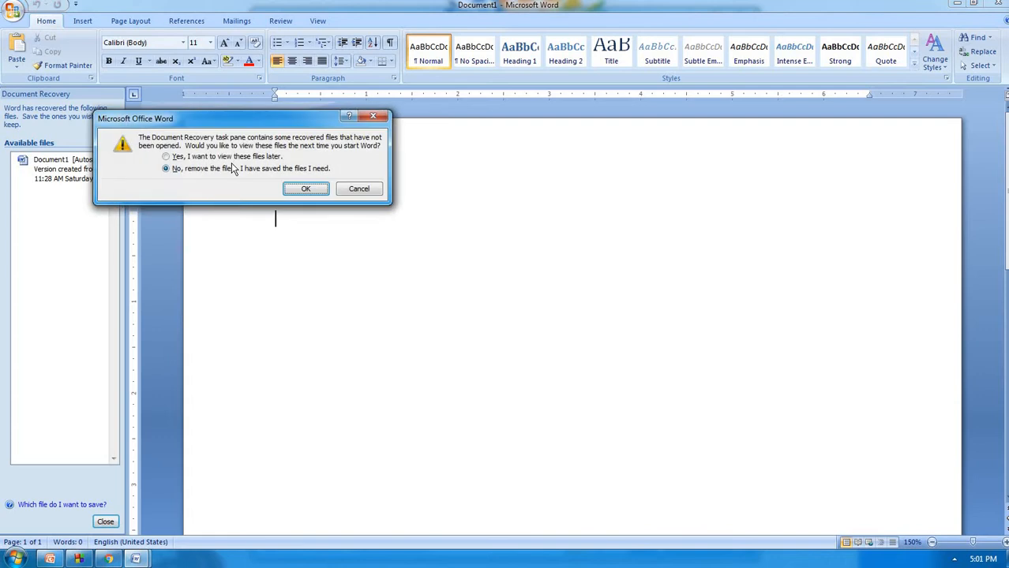
Keep the recovered files, dismiss the recovery prompt, and show the Review tab
{"action": "left_click", "coordinate": [239, 157]}
{"action": "left_click", "coordinate": [304, 190]}
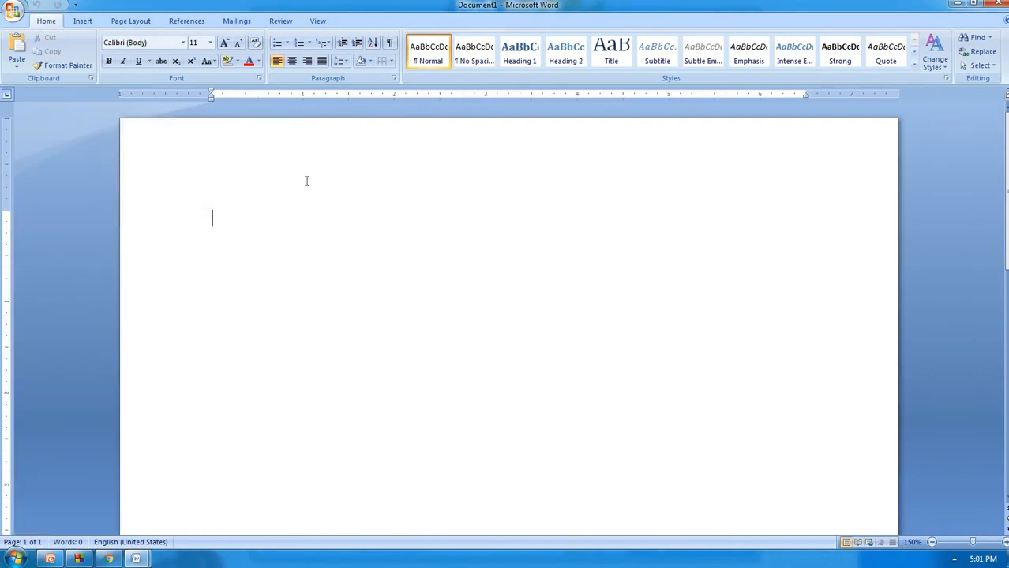
{"action": "left_click", "coordinate": [283, 24]}
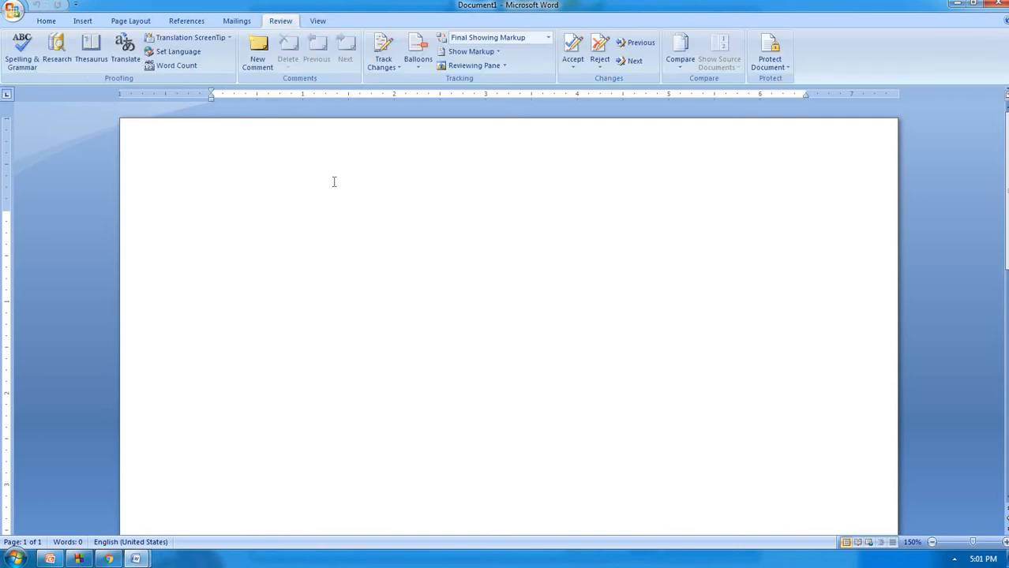
Generate three paragraphs of sample text with rand() and return to the Review tab
{"action": "type", "text": "rand()"}
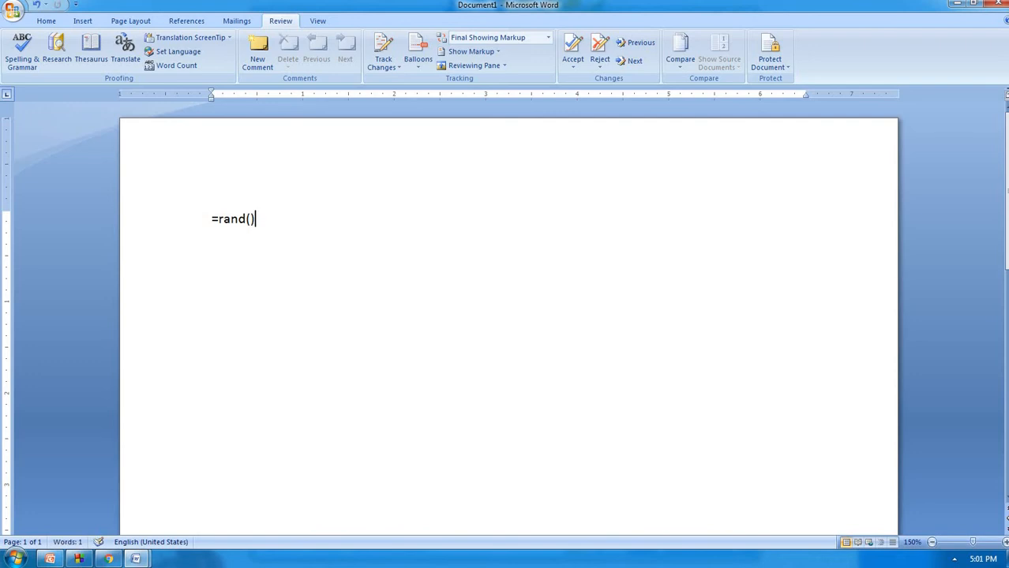
{"action": "key", "text": "Return"}
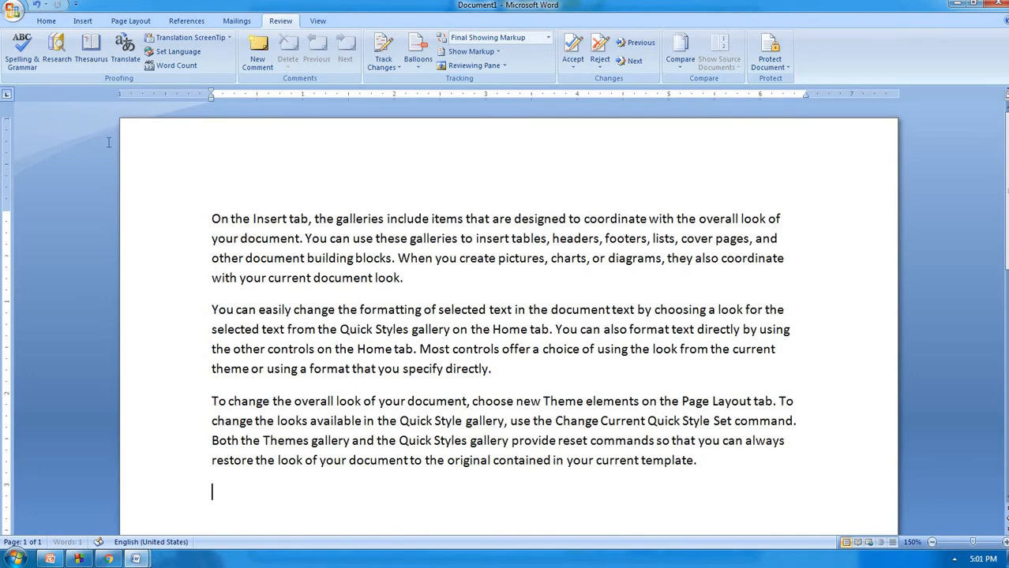
{"action": "scroll", "coordinate": [106, 142], "scroll_direction": "up", "scroll_amount": 2}
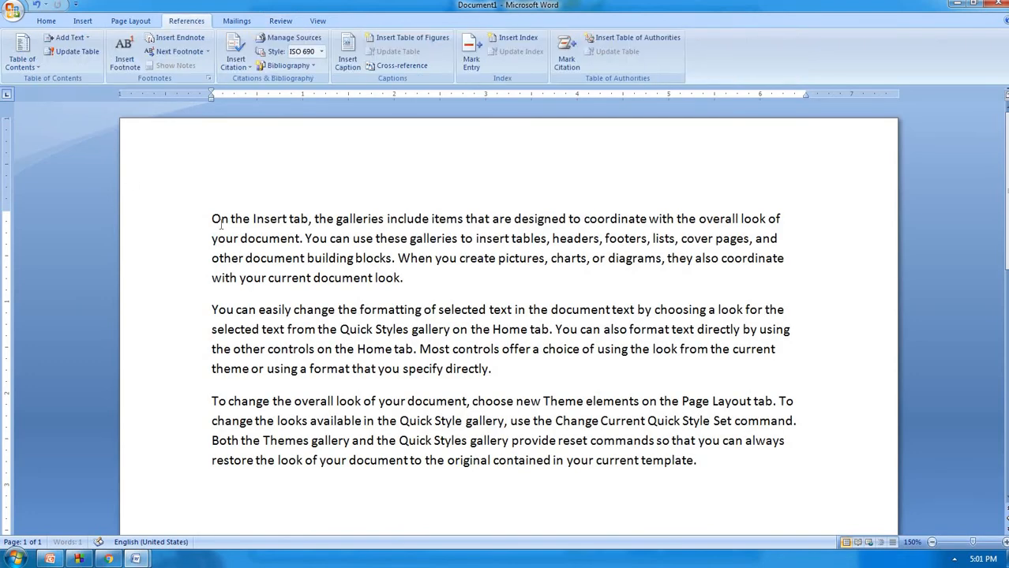
{"action": "left_click", "coordinate": [281, 22]}
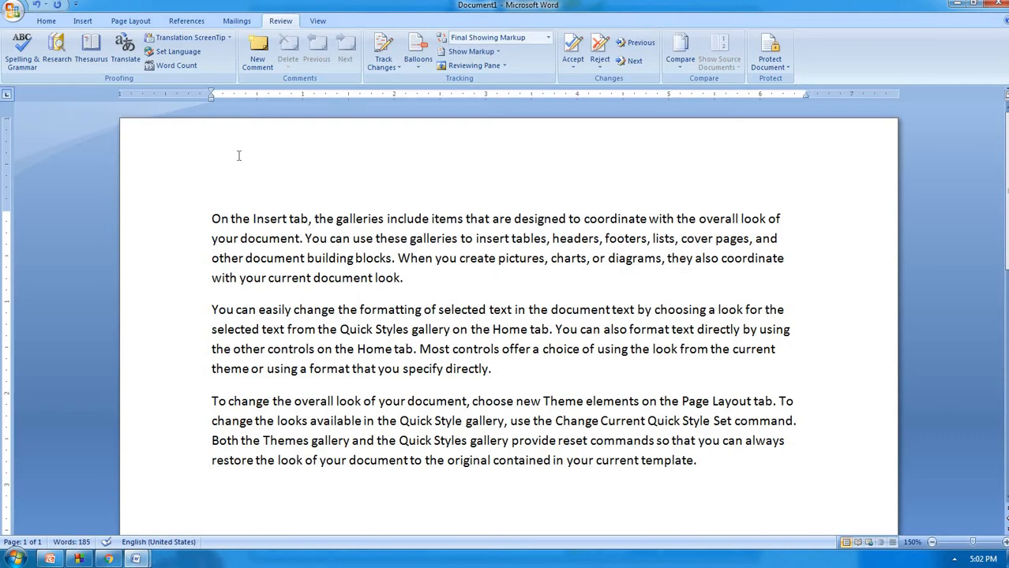
Make 'docu ment' and 'form atting', lowercase the first paragraph with Shift+F3, and split 'Home'
{"action": "left_click", "coordinate": [342, 278]}
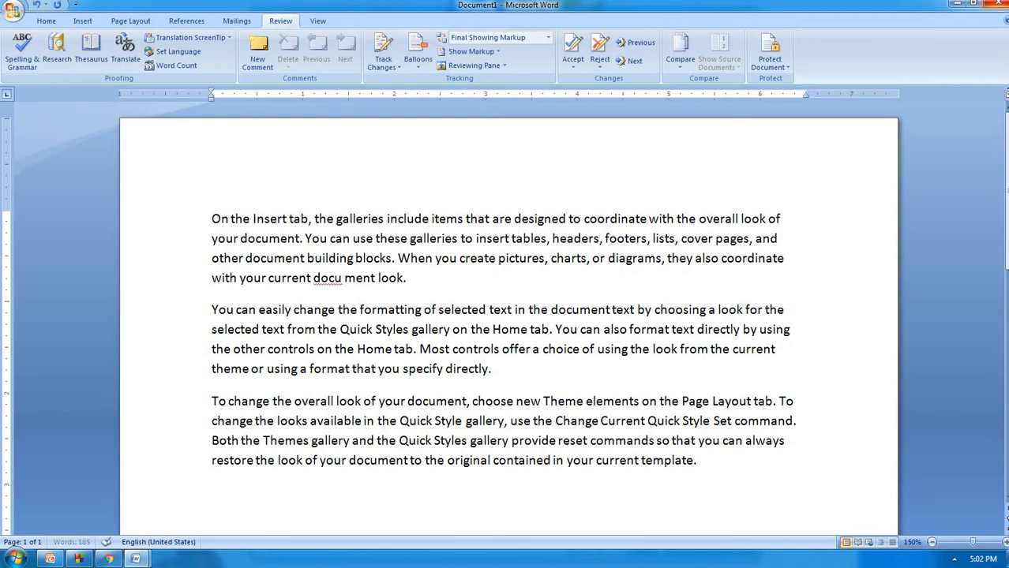
{"action": "left_click", "coordinate": [389, 309]}
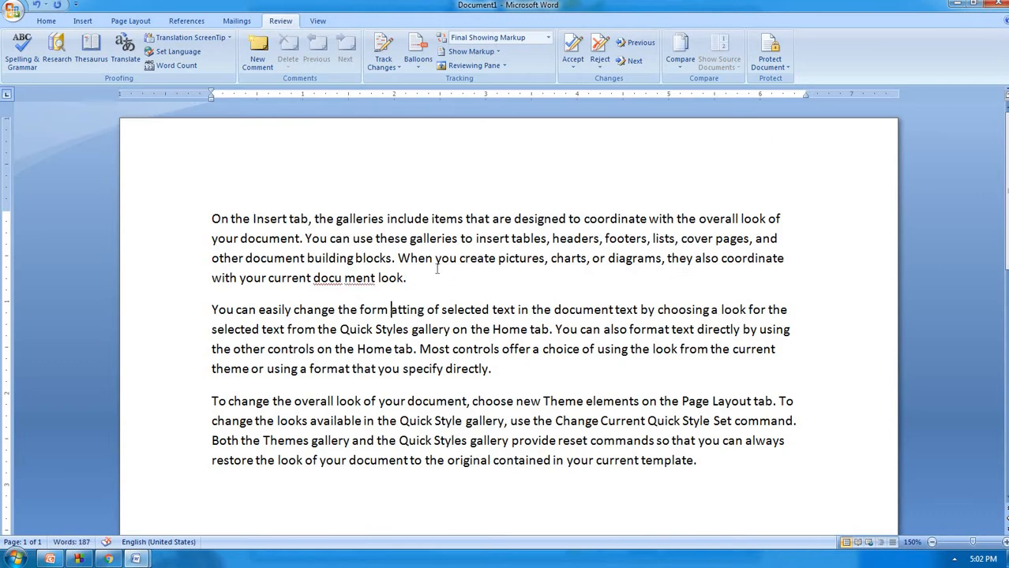
{"action": "left_click_drag", "start_coordinate": [211, 218], "coordinate": [416, 284]}
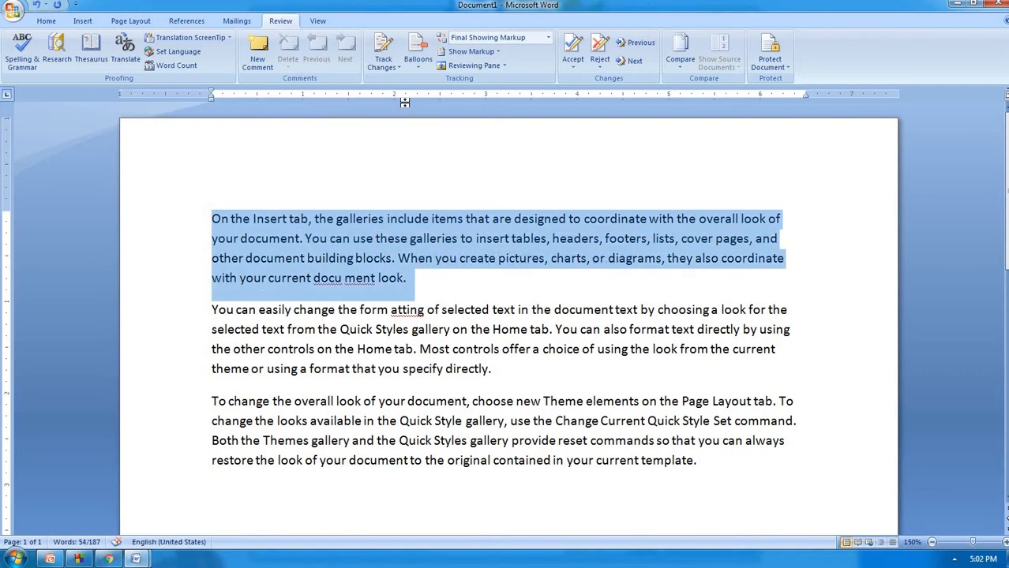
{"action": "key", "text": "shift+F3"}
{"action": "key", "text": "shift+F3"}
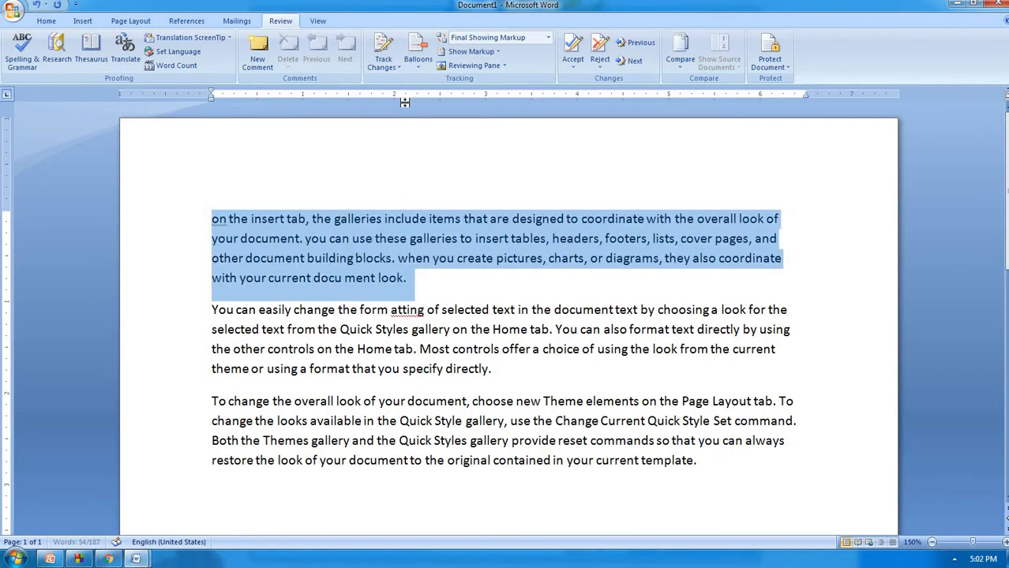
{"action": "left_click", "coordinate": [409, 291]}
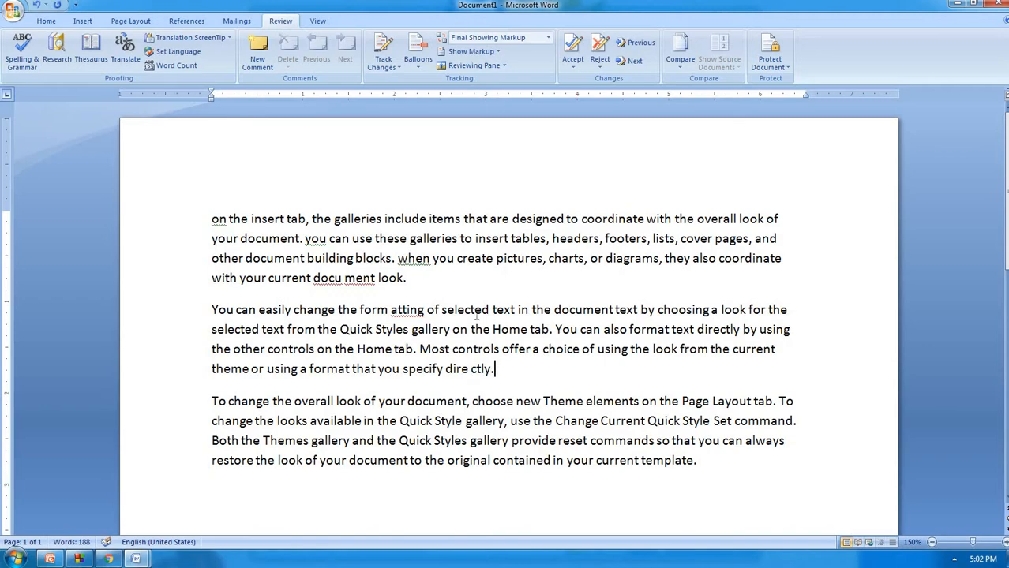
{"action": "scroll", "coordinate": [520, 293], "scroll_direction": "down", "scroll_amount": 2, "text": "ctrl"}
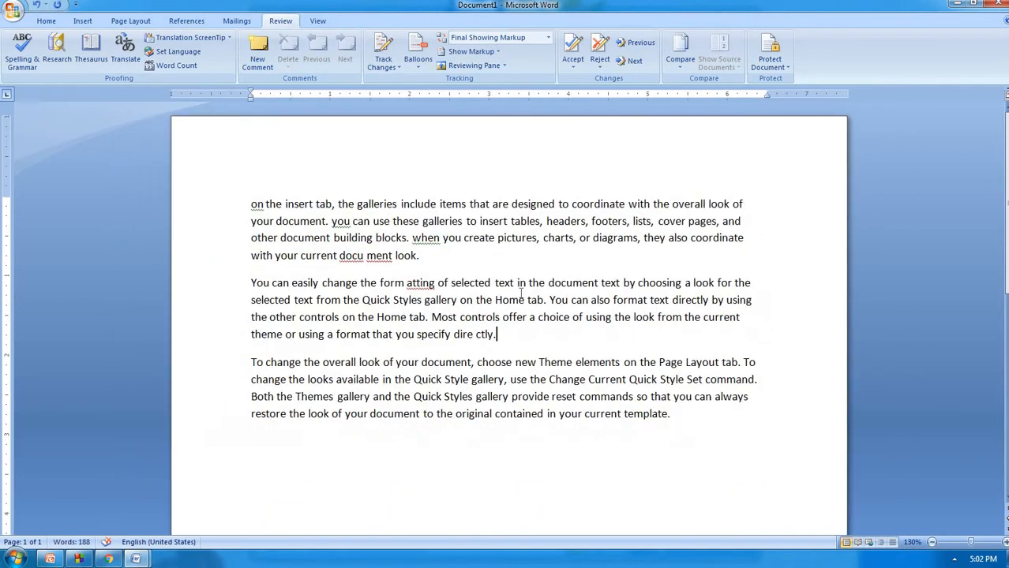
{"action": "scroll", "coordinate": [458, 270], "scroll_direction": "up", "scroll_amount": 4, "text": "ctrl"}
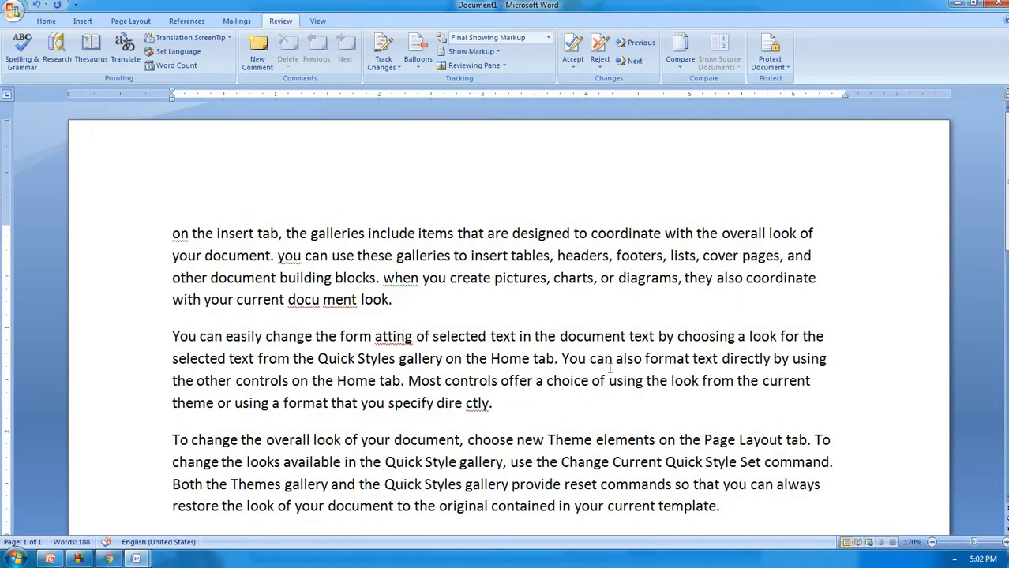
{"action": "left_click", "coordinate": [500, 359]}
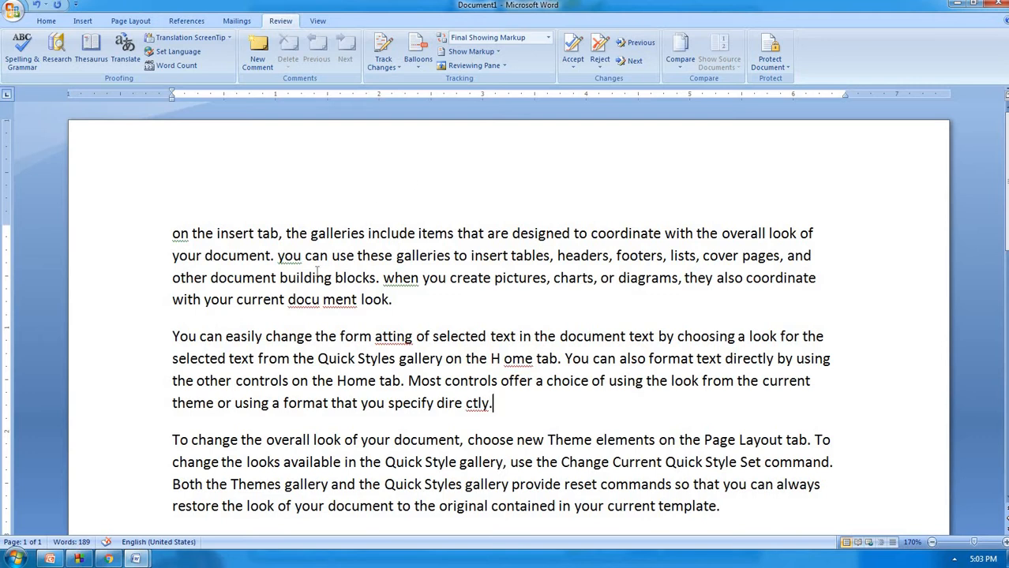
Run Spelling and Grammar (F7) from the start of the text
{"action": "left_click", "coordinate": [173, 233]}
{"action": "key", "text": "F7"}
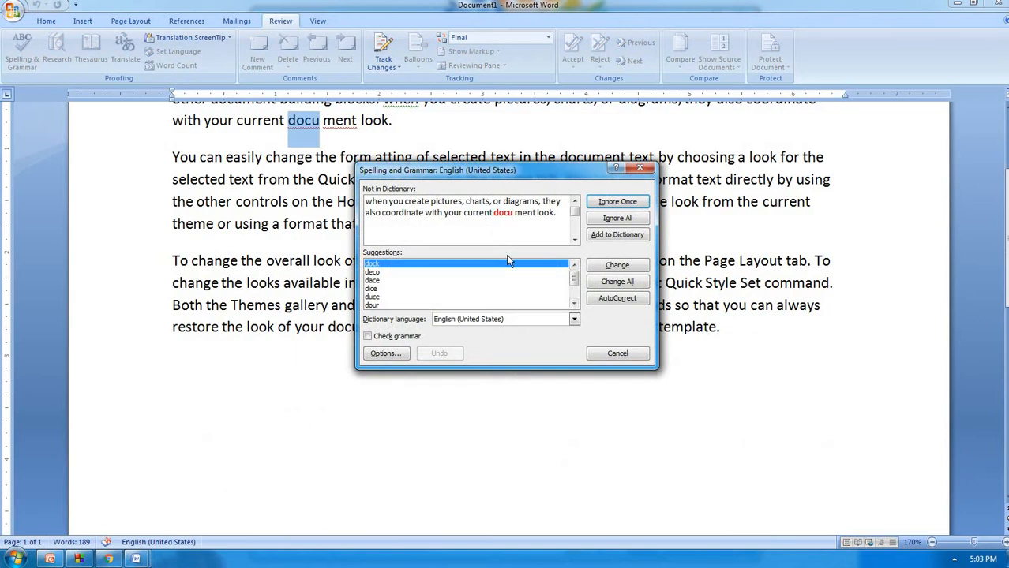
{"action": "left_click", "coordinate": [629, 199]}
{"action": "scroll", "coordinate": [477, 225], "scroll_direction": "up", "scroll_amount": 3}
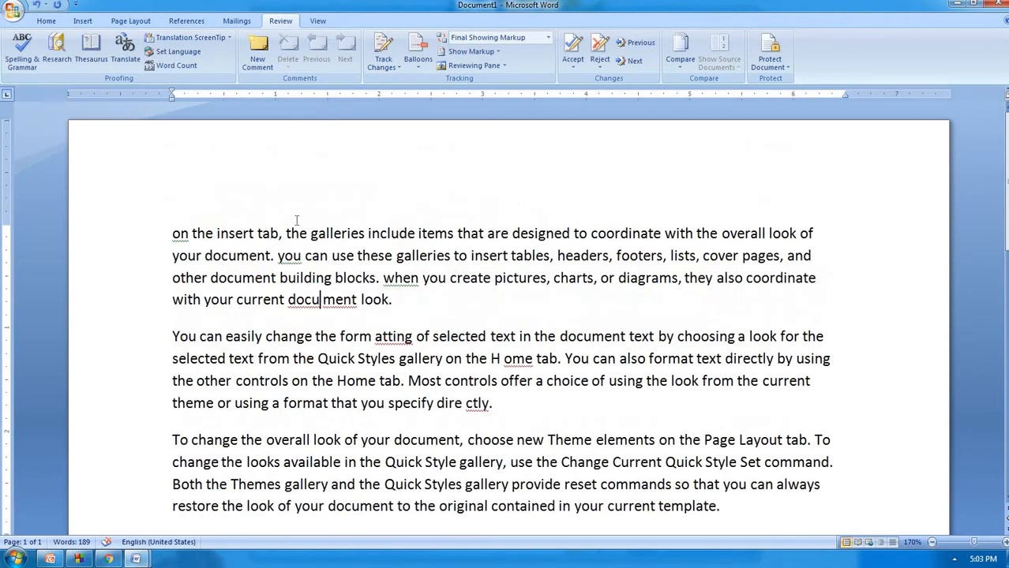
{"action": "left_click", "coordinate": [189, 235]}
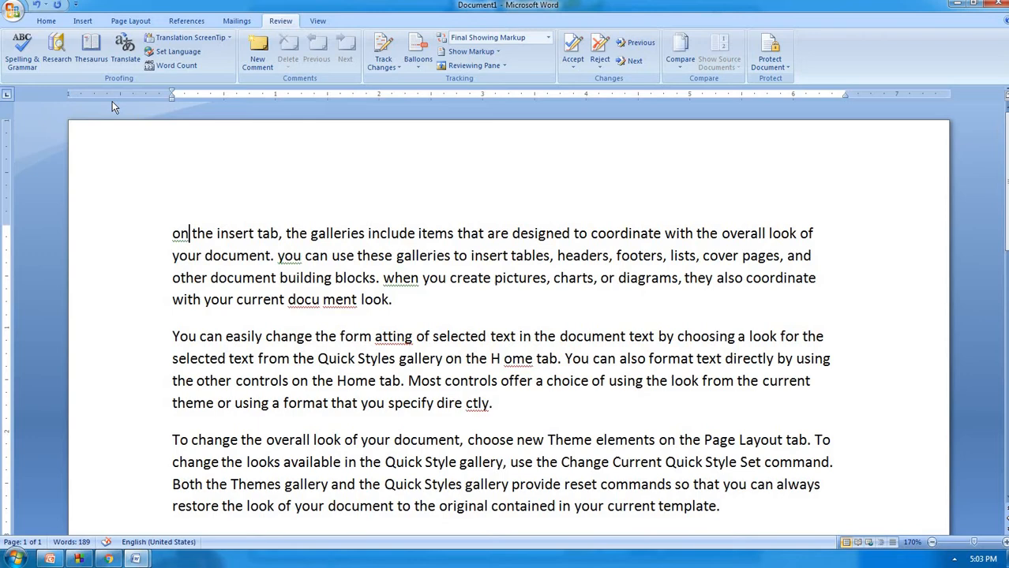
{"action": "left_click", "coordinate": [37, 58]}
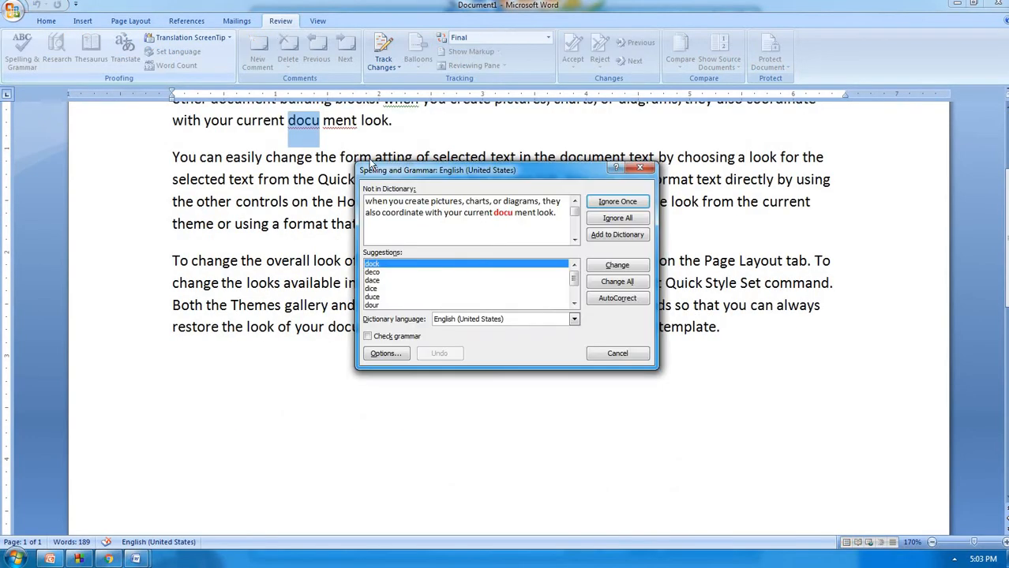
{"action": "left_click", "coordinate": [330, 172]}
{"action": "scroll", "coordinate": [330, 172], "scroll_direction": "up", "scroll_amount": 3}
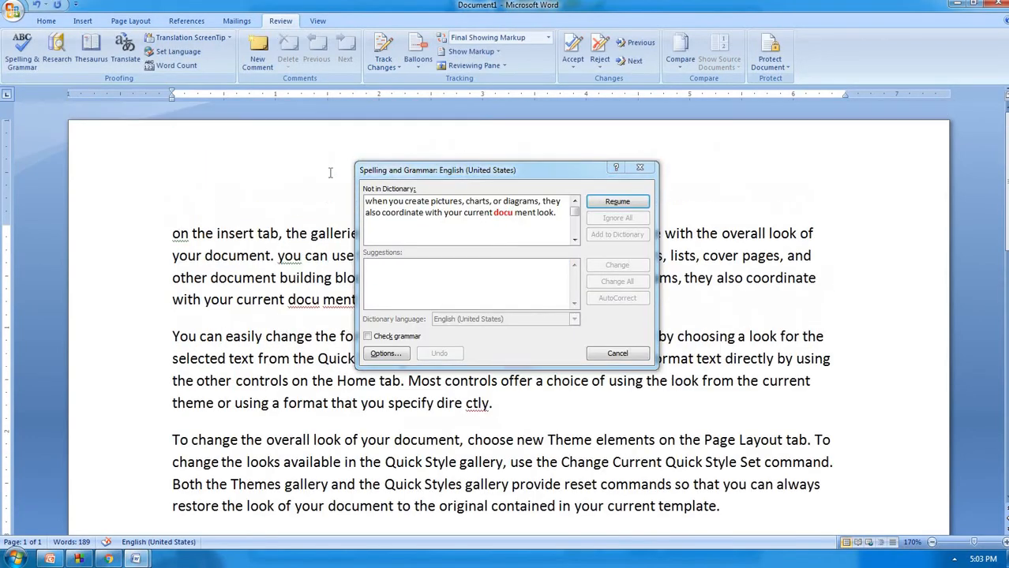
{"action": "left_click", "coordinate": [173, 235]}
{"action": "left_click", "coordinate": [614, 203]}
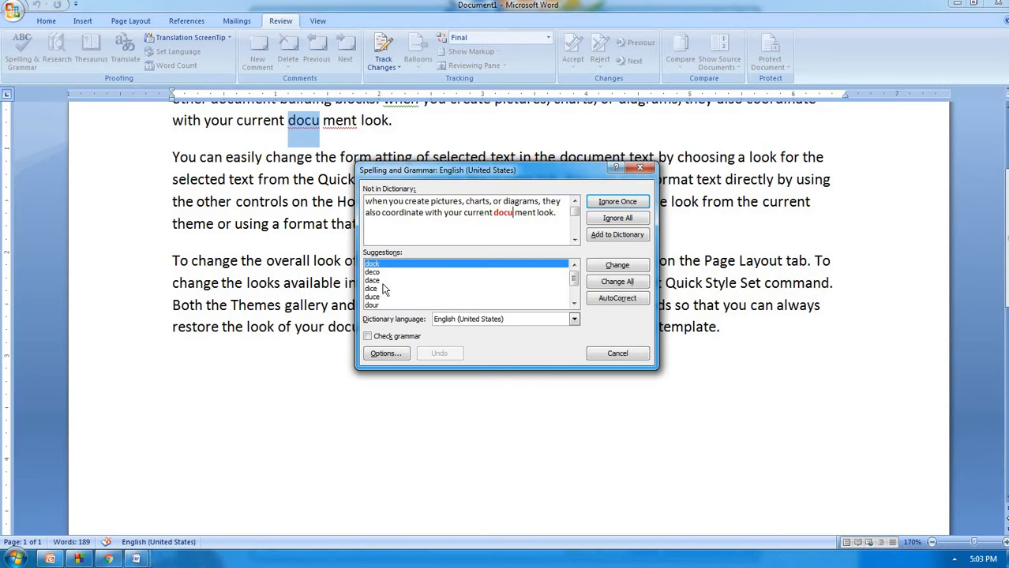
Replace 'docu' with 'dice' and 'ment' with 'mint'
{"action": "left_click", "coordinate": [375, 289]}
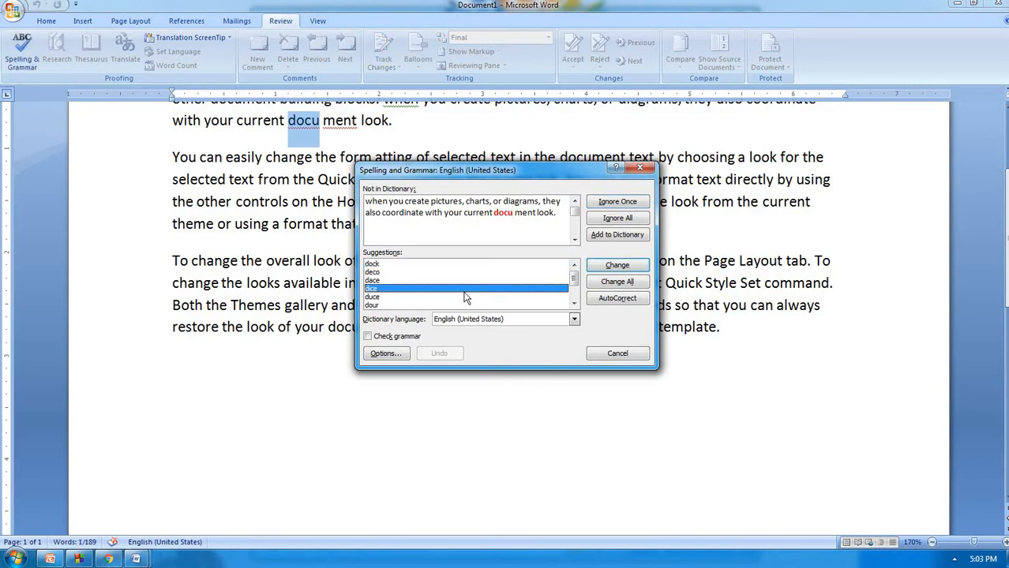
{"action": "left_click", "coordinate": [617, 265]}
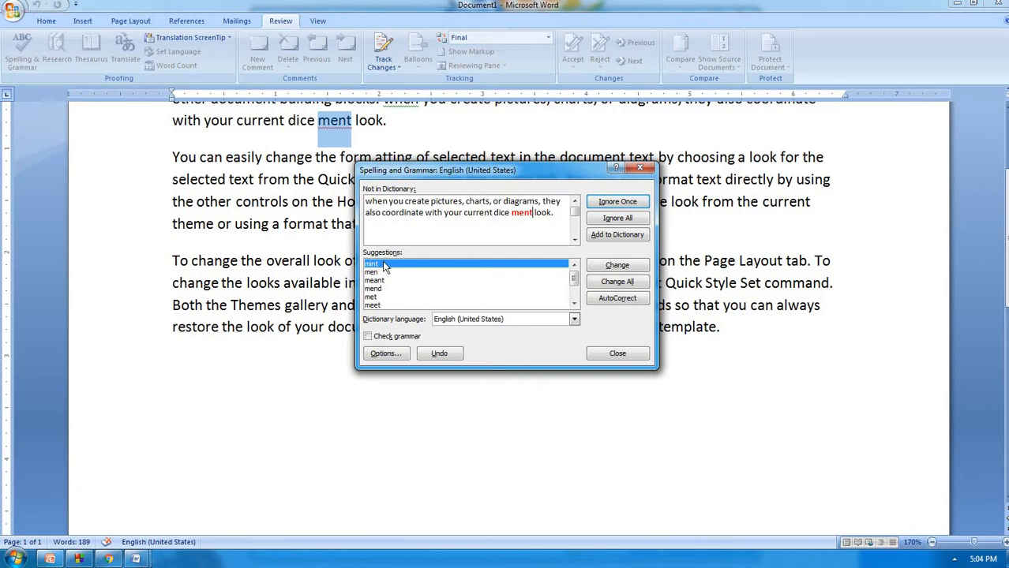
{"action": "left_click", "coordinate": [616, 265]}
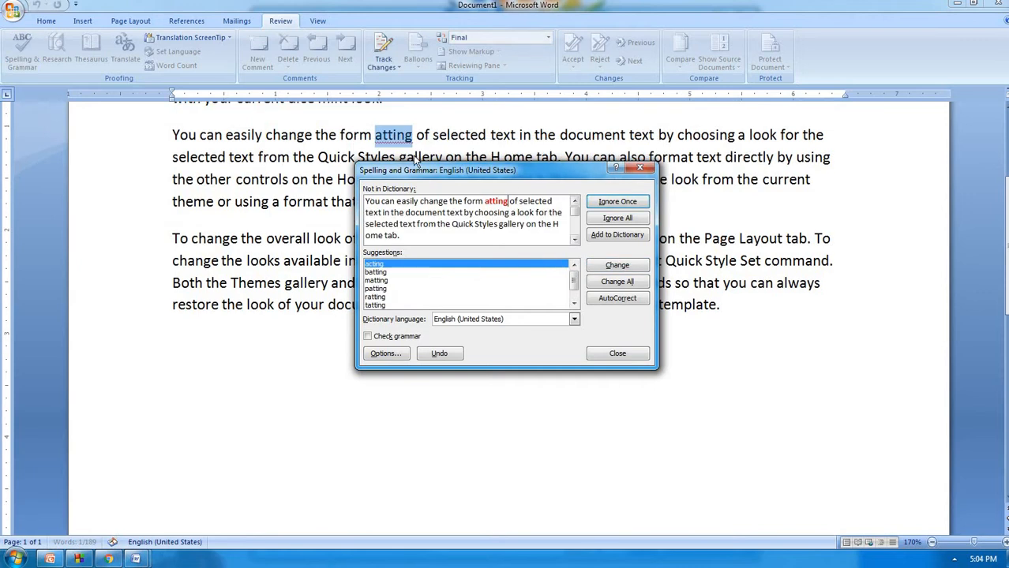
Move the spelling dialog off the text and resume checking at 'atting'
{"action": "left_click", "coordinate": [350, 167]}
{"action": "scroll", "coordinate": [339, 188], "scroll_direction": "up", "scroll_amount": 2}
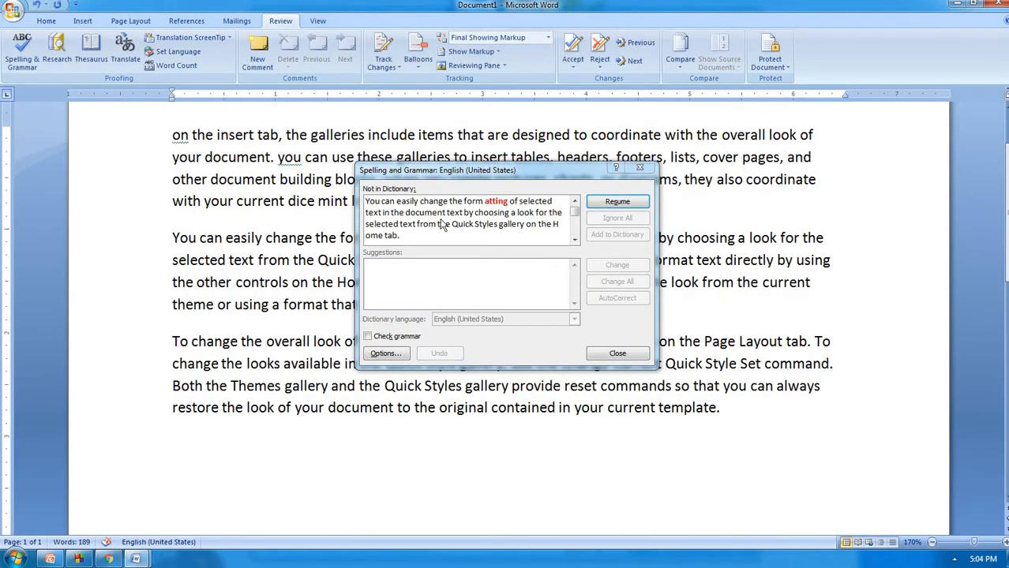
{"action": "left_click_drag", "start_coordinate": [467, 178], "coordinate": [623, 189]}
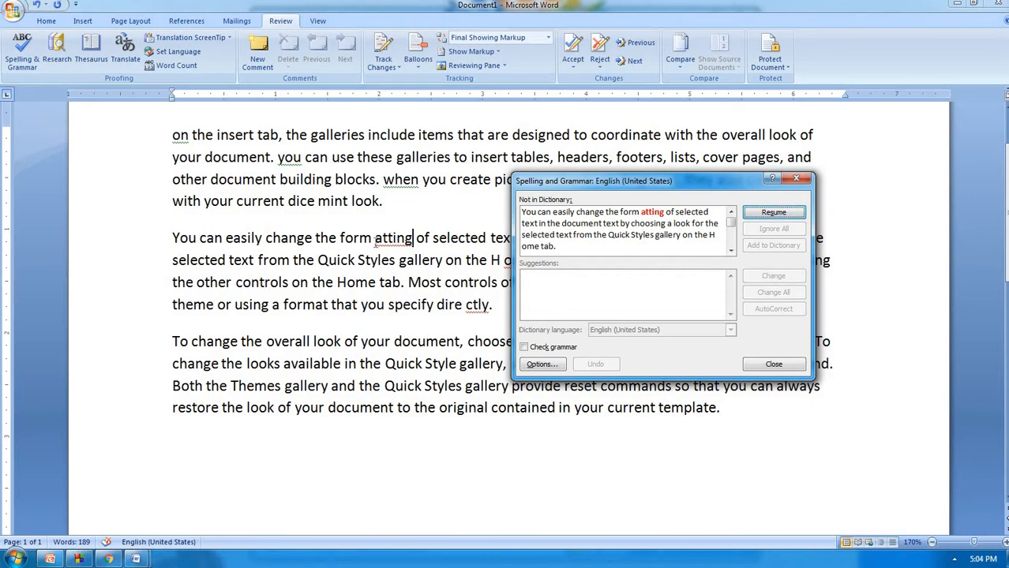
{"action": "left_click", "coordinate": [365, 241]}
{"action": "left_click", "coordinate": [367, 240]}
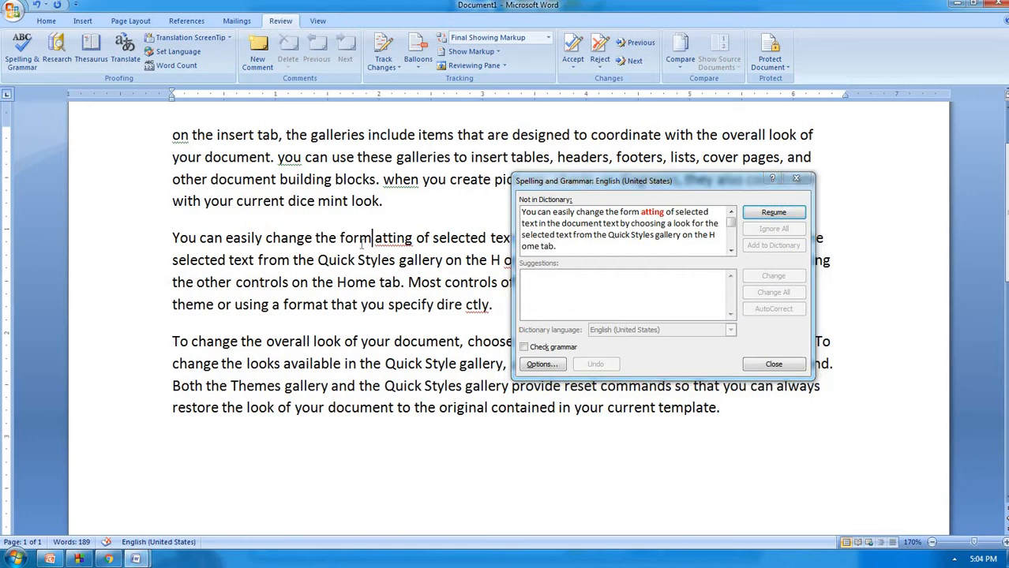
{"action": "left_click", "coordinate": [769, 195]}
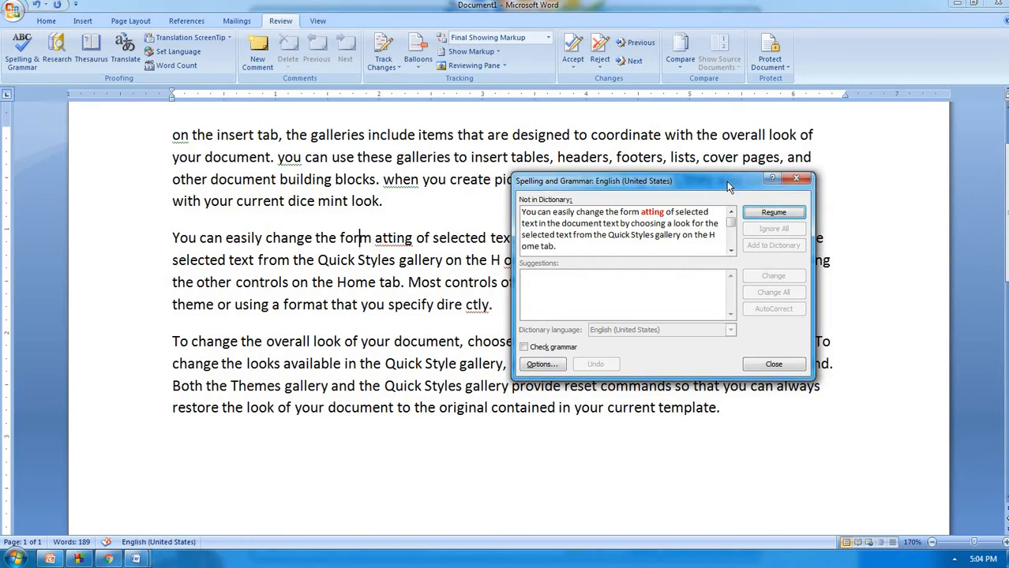
{"action": "left_click", "coordinate": [759, 213]}
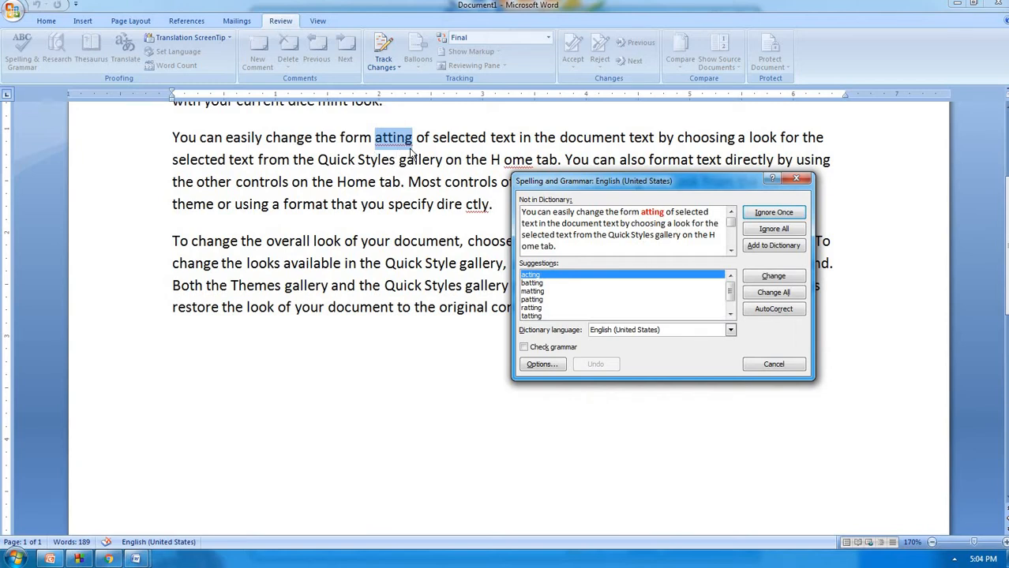
Ignore all 'atting' occurrences and replace 'ome' with 'some'
{"action": "left_click", "coordinate": [778, 230]}
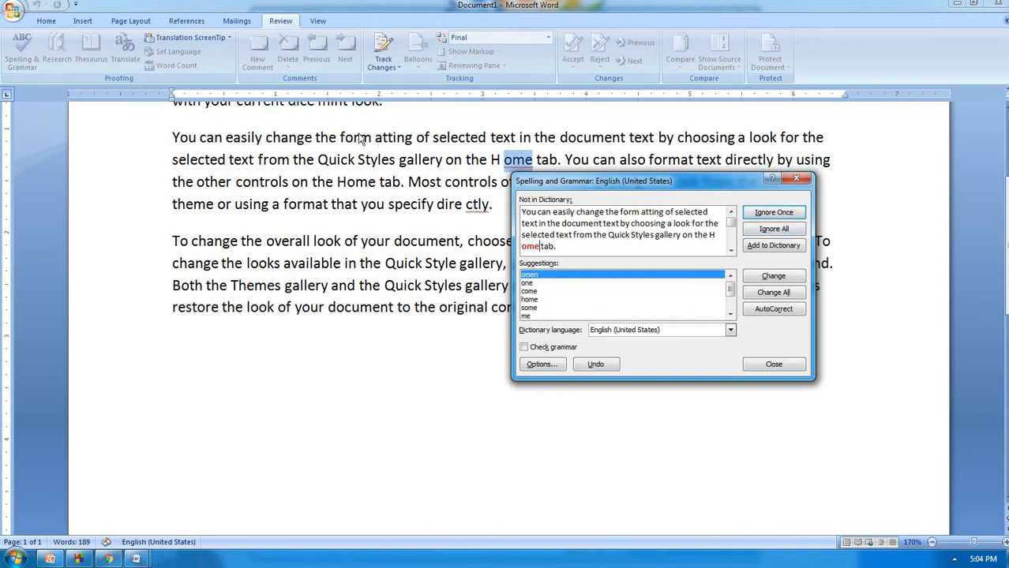
{"action": "left_click_drag", "start_coordinate": [521, 183], "coordinate": [568, 214]}
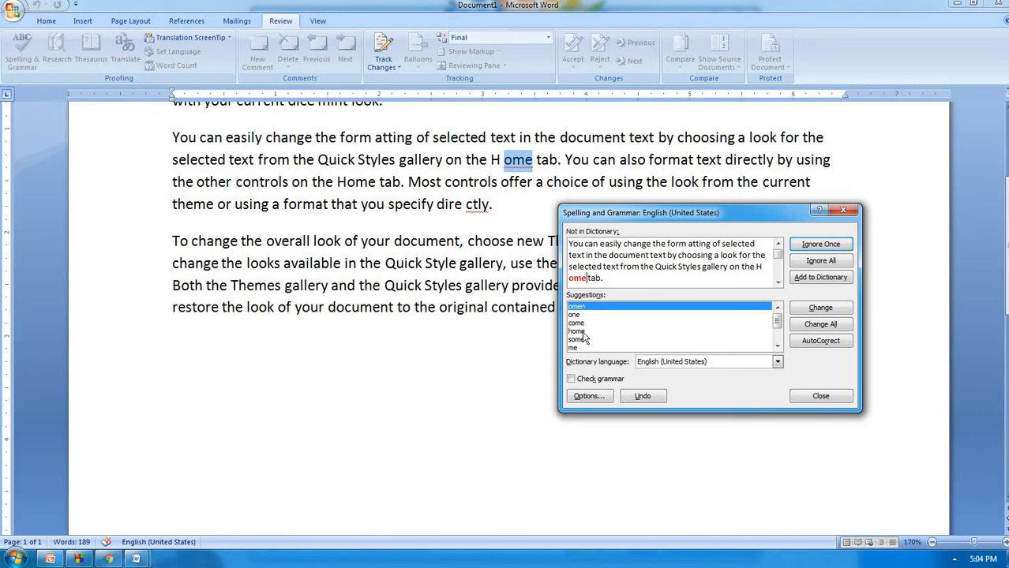
{"action": "left_click", "coordinate": [577, 339]}
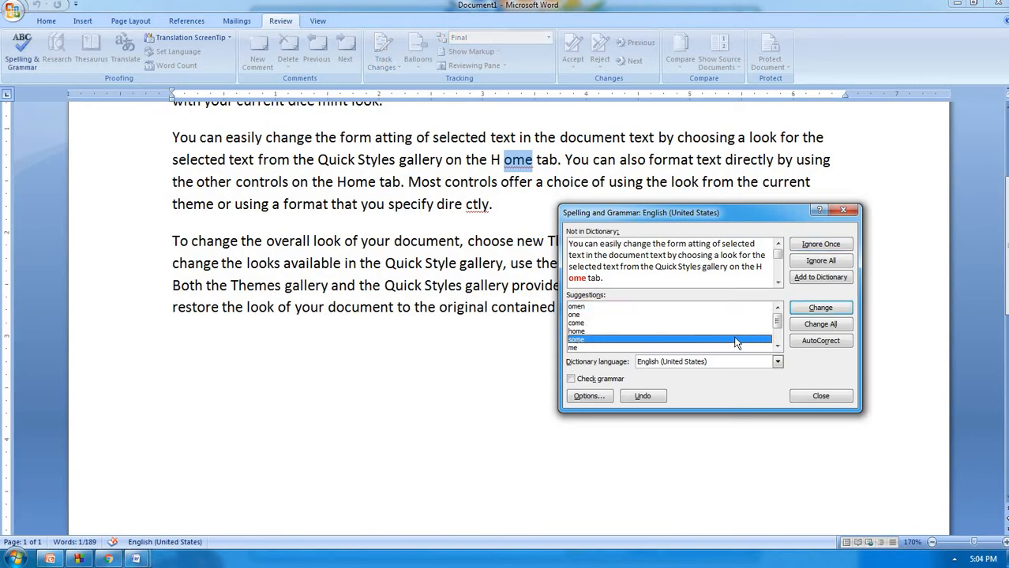
{"action": "left_click", "coordinate": [820, 308]}
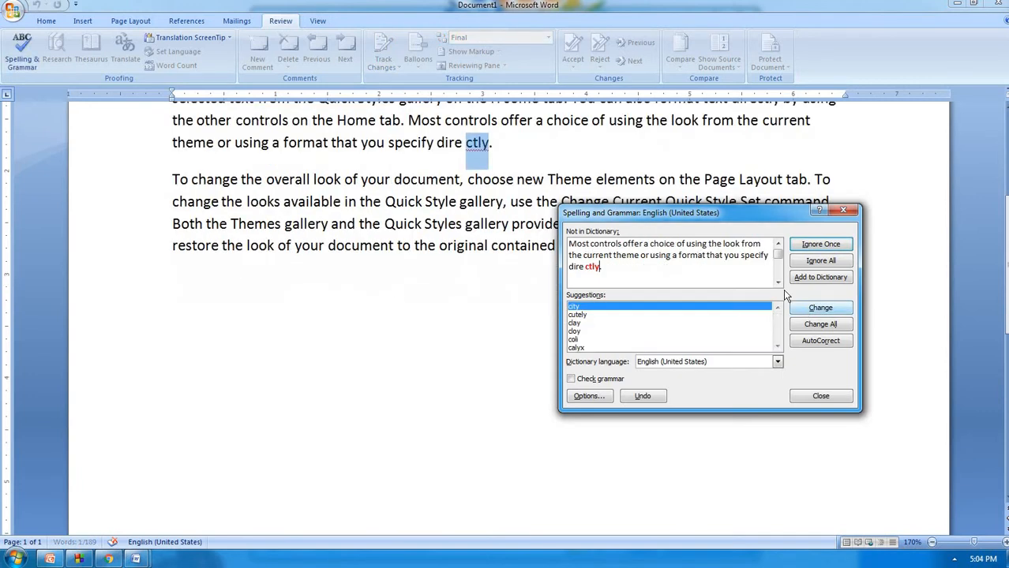
Resume the check and replace 'ctly' with 'clay'
{"action": "left_click", "coordinate": [525, 156]}
{"action": "scroll", "coordinate": [527, 162], "scroll_direction": "up", "scroll_amount": 2}
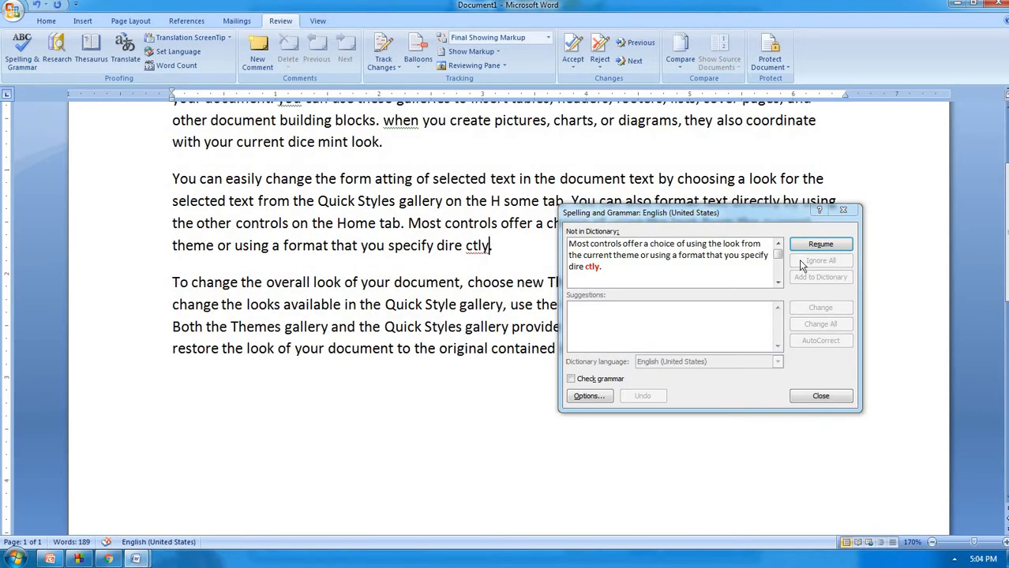
{"action": "left_click", "coordinate": [824, 248]}
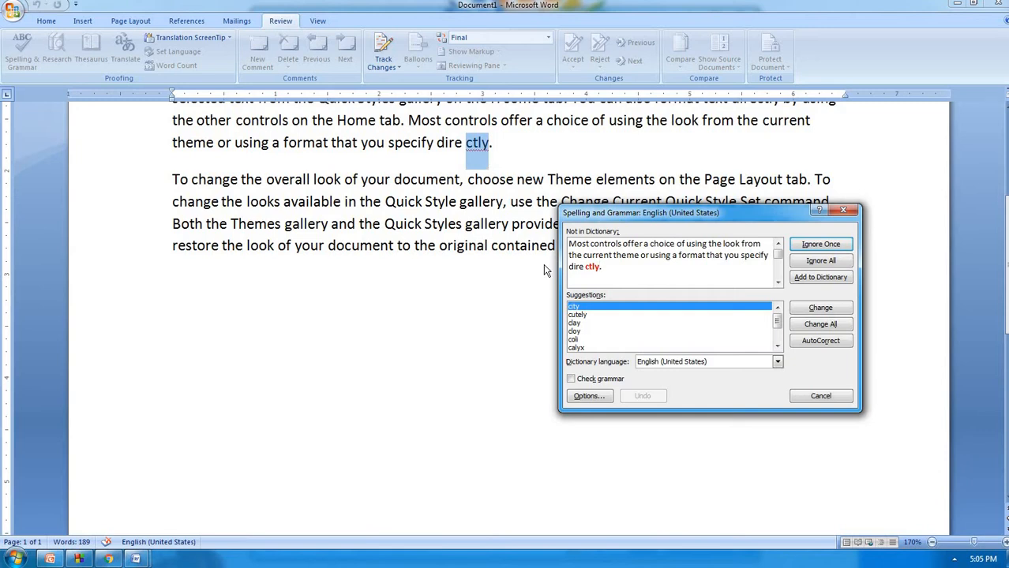
{"action": "left_click", "coordinate": [577, 323]}
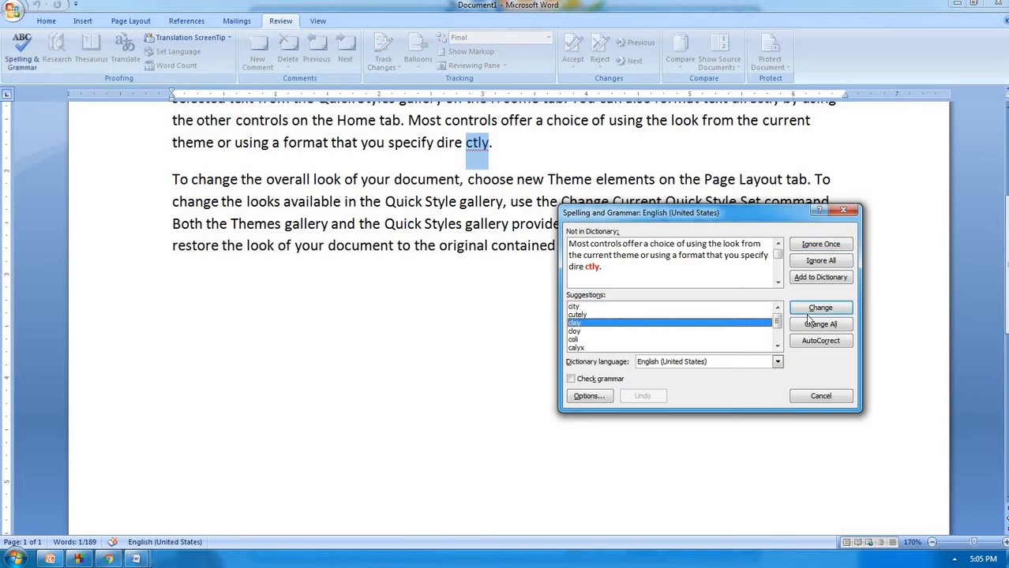
{"action": "left_click", "coordinate": [821, 309]}
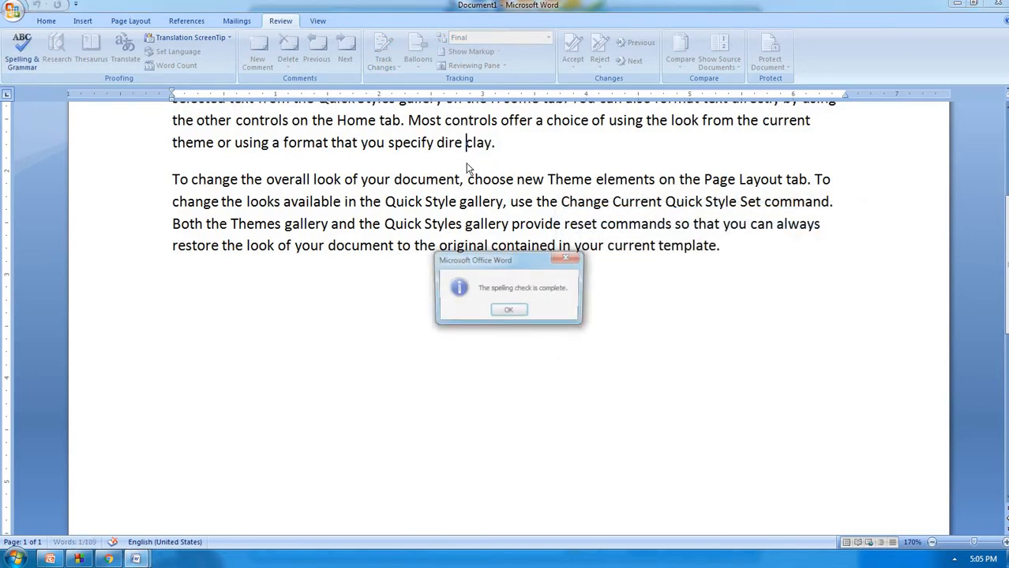
Close the completion message and enter six first names on separate lines beneath the paragraphs
{"action": "key", "text": "Return"}
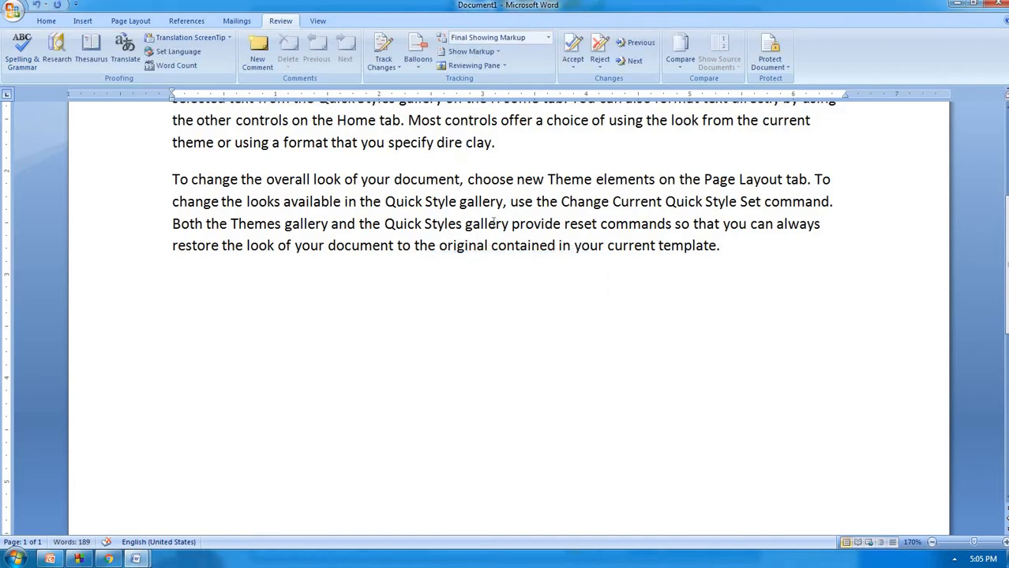
{"action": "scroll", "coordinate": [494, 223], "scroll_direction": "up", "scroll_amount": 3}
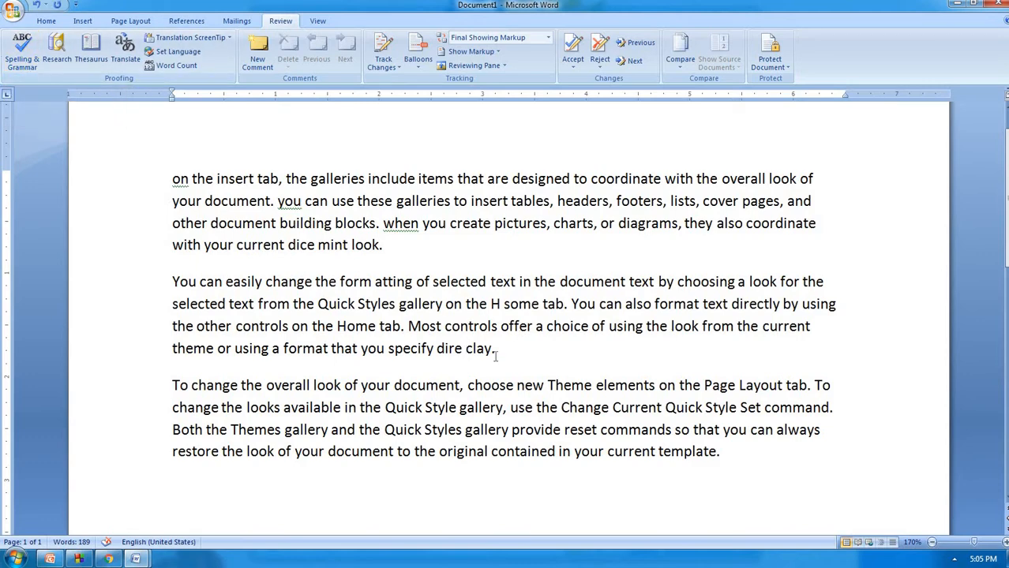
{"action": "scroll", "coordinate": [493, 355], "scroll_direction": "down", "scroll_amount": 4}
{"action": "left_click", "coordinate": [199, 270]}
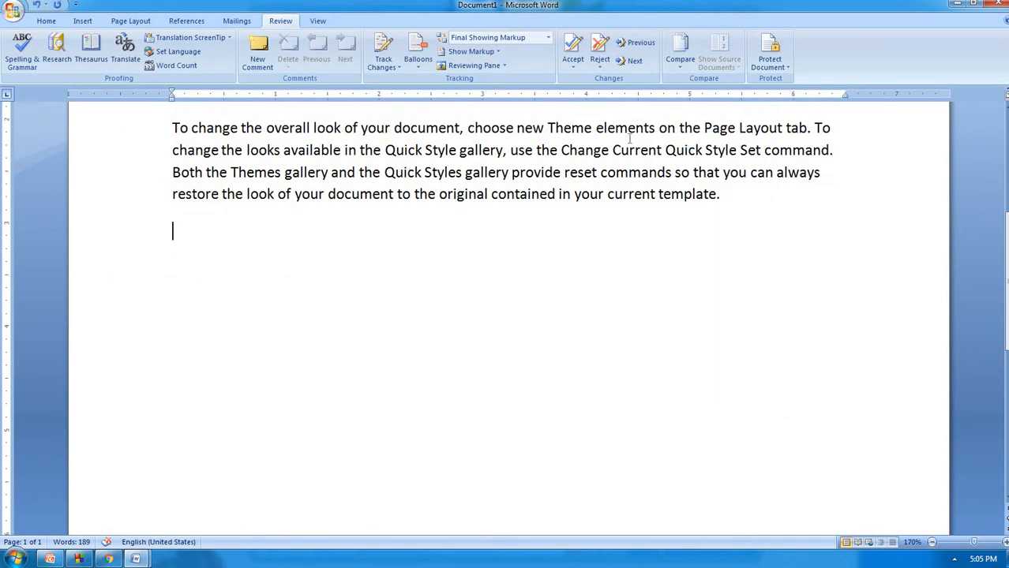
{"action": "type", "text": "ram"}
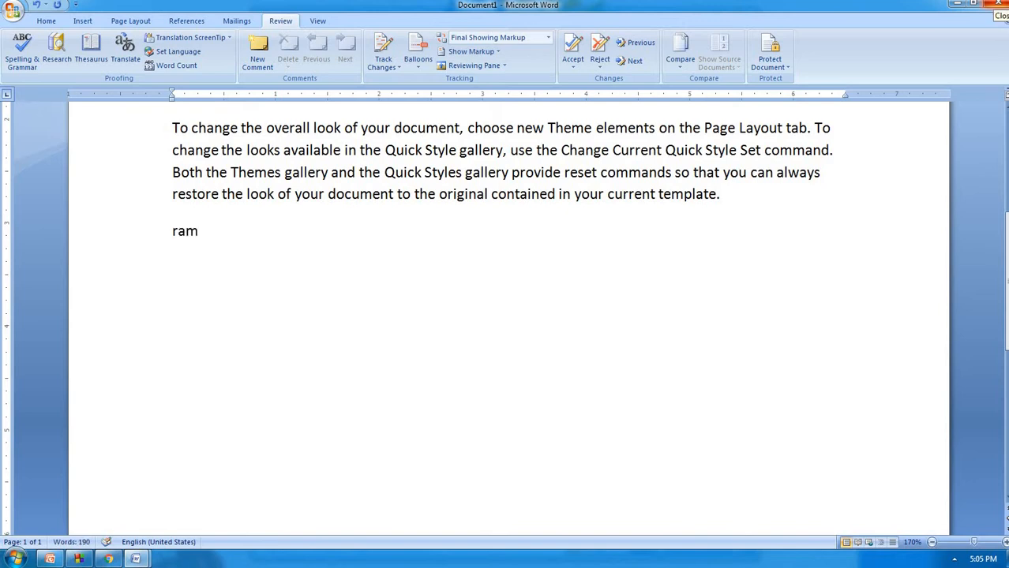
{"action": "key", "text": "Return"}
{"action": "type", "text": "shyam"}
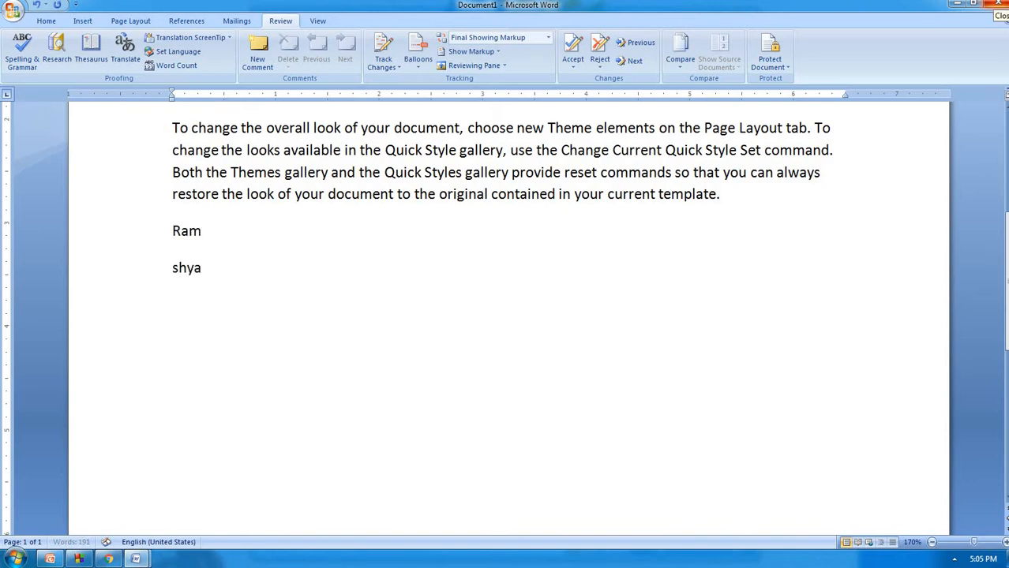
{"action": "key", "text": "Return"}
{"action": "type", "text": "anam"}
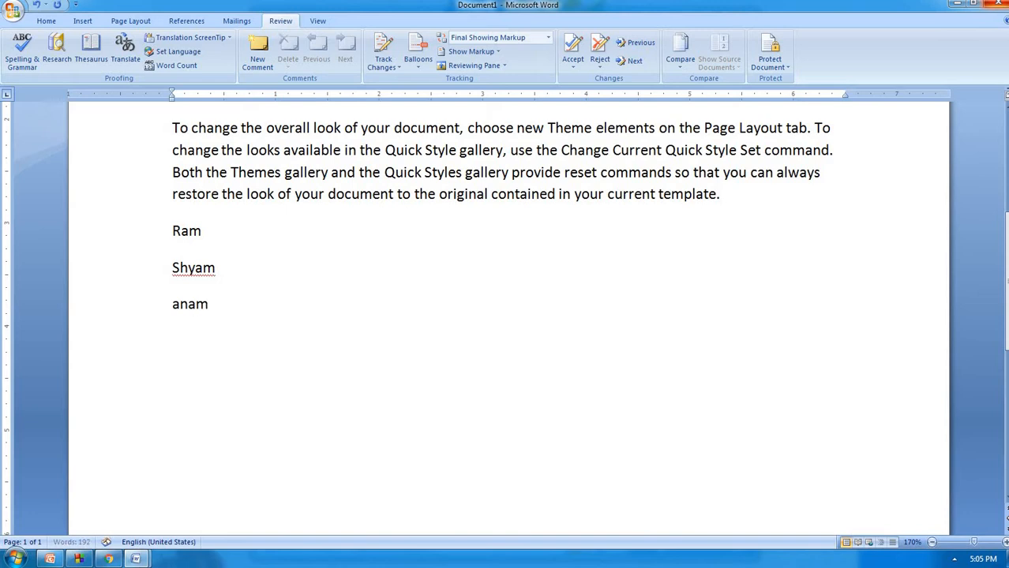
{"action": "type", "text": "ika"}
{"action": "key", "text": "Return"}
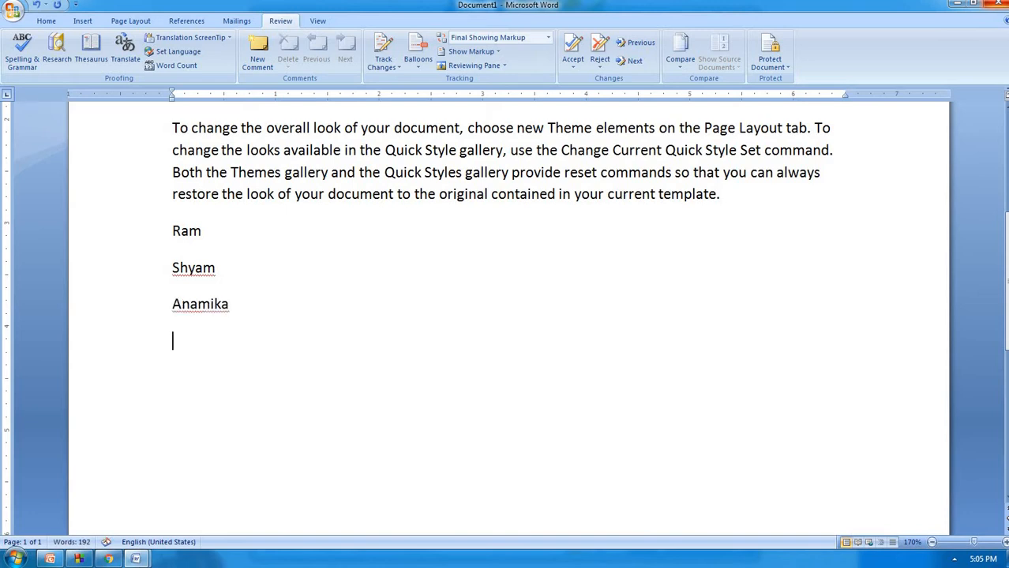
{"action": "type", "text": "rohan "}
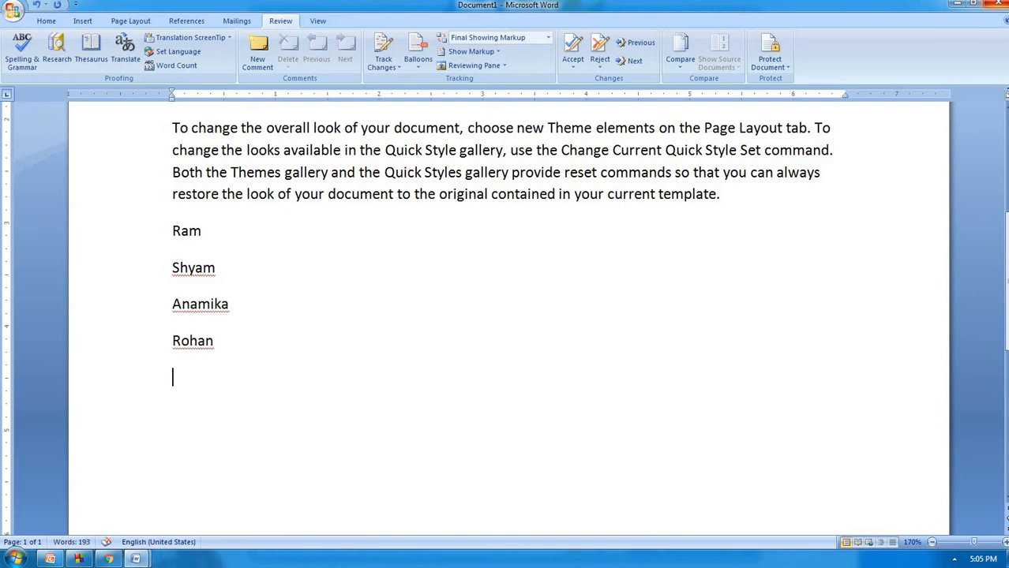
{"action": "type", "text": "tanusha"}
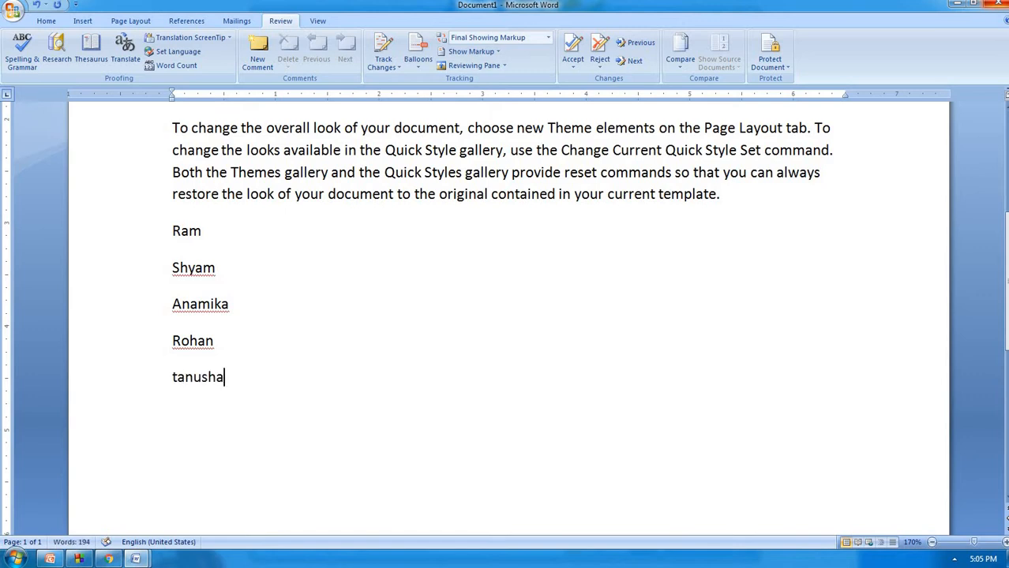
{"action": "key", "text": "Return"}
{"action": "type", "text": "aa"}
{"action": "key", "text": "BackSpace"}
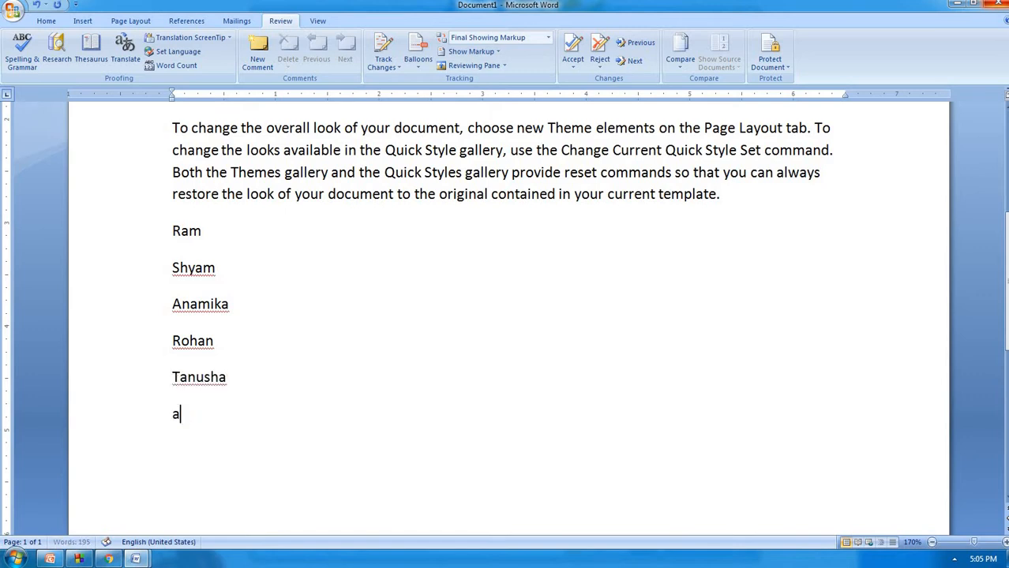
{"action": "type", "text": "jay"}
{"action": "key", "text": "Return"}
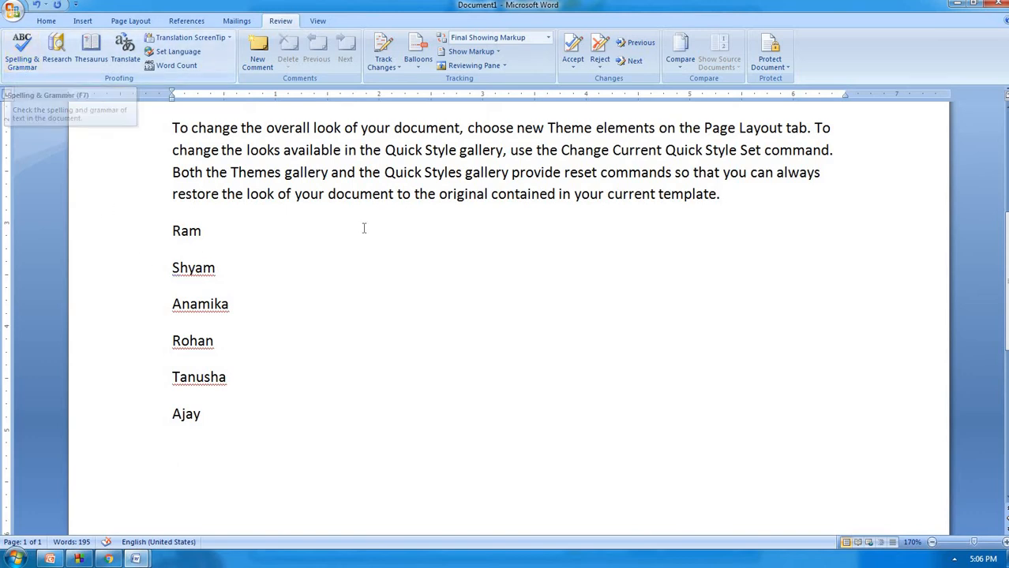
Add the second name to the dictionary and type it again on a new line
{"action": "right_click", "coordinate": [190, 268]}
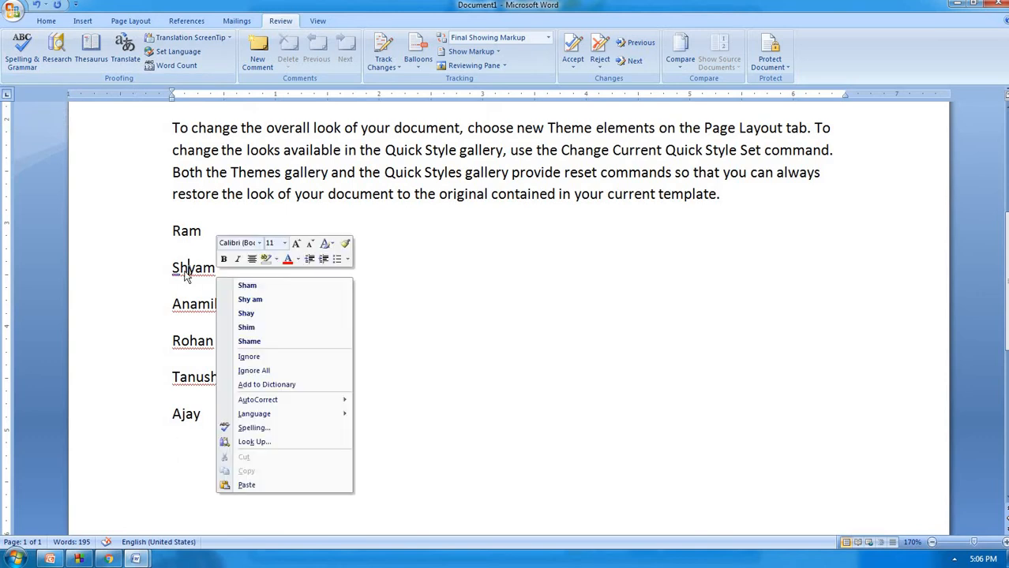
{"action": "left_click", "coordinate": [267, 385]}
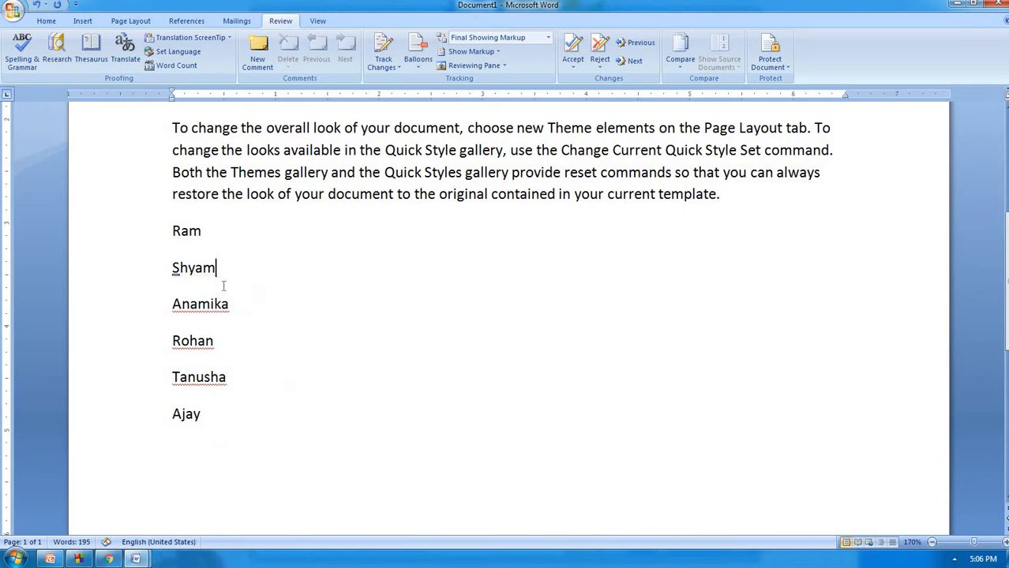
{"action": "left_click", "coordinate": [223, 416]}
{"action": "key", "text": "Return"}
{"action": "type", "text": "shyam"}
{"action": "key", "text": "Return"}
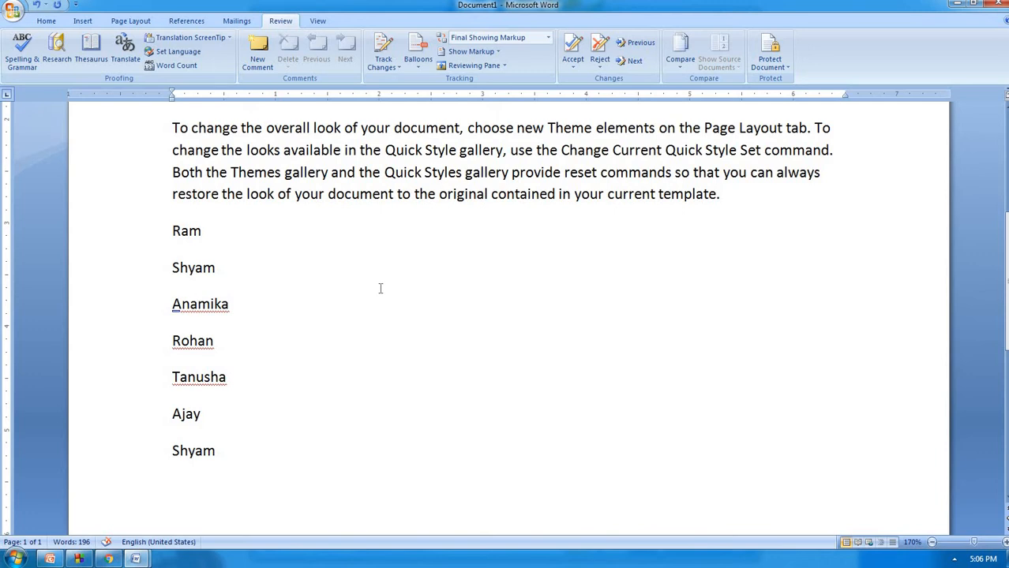
Choose Ignore All for the third, fourth and fifth names
{"action": "right_click", "coordinate": [208, 306]}
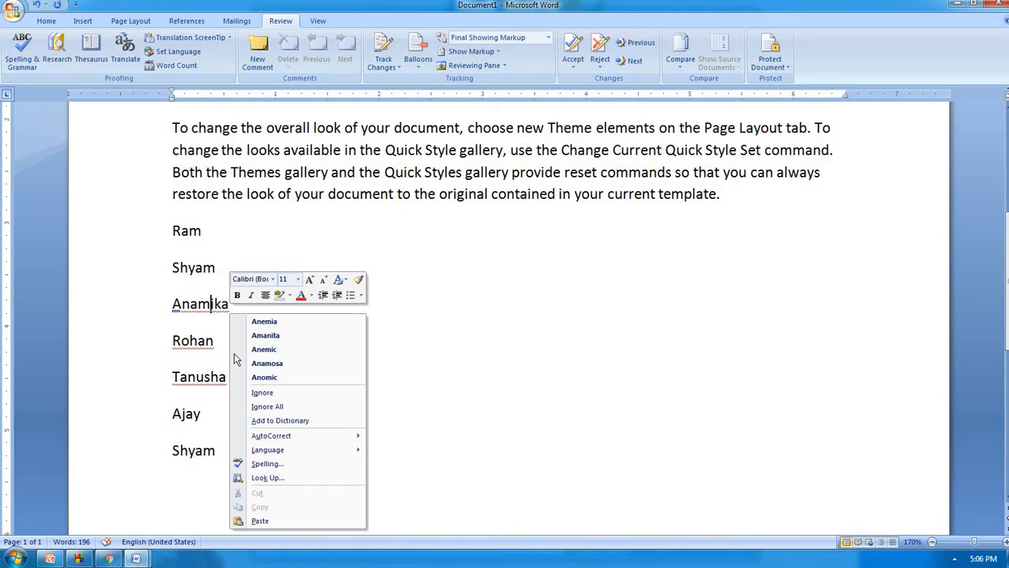
{"action": "left_click", "coordinate": [266, 408]}
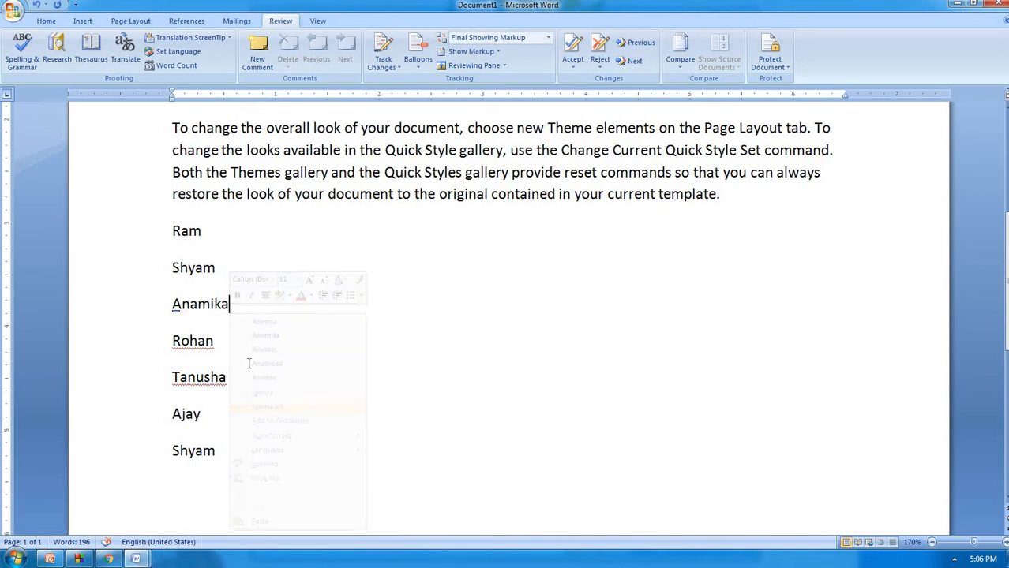
{"action": "right_click", "coordinate": [203, 341]}
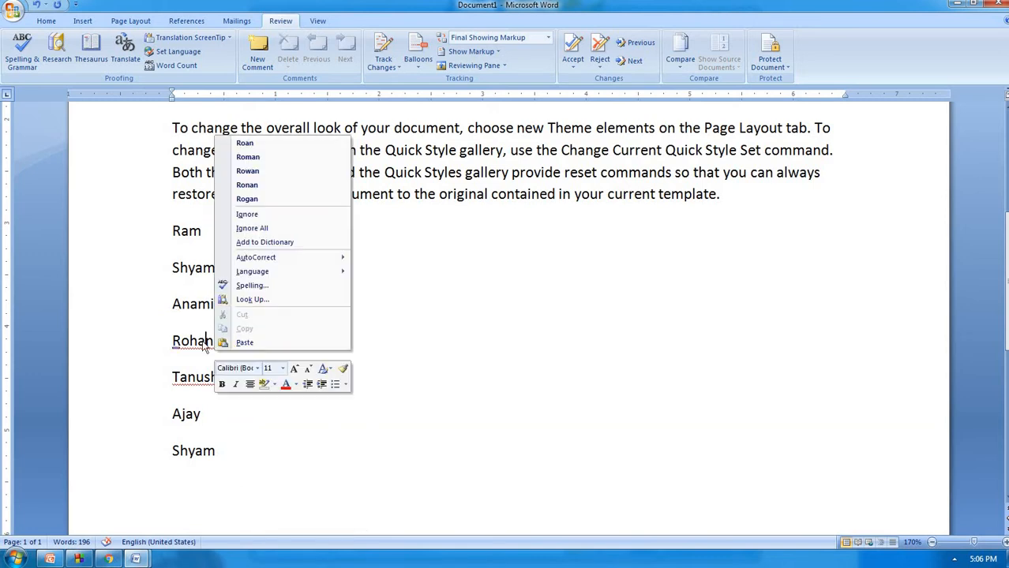
{"action": "left_click", "coordinate": [254, 228]}
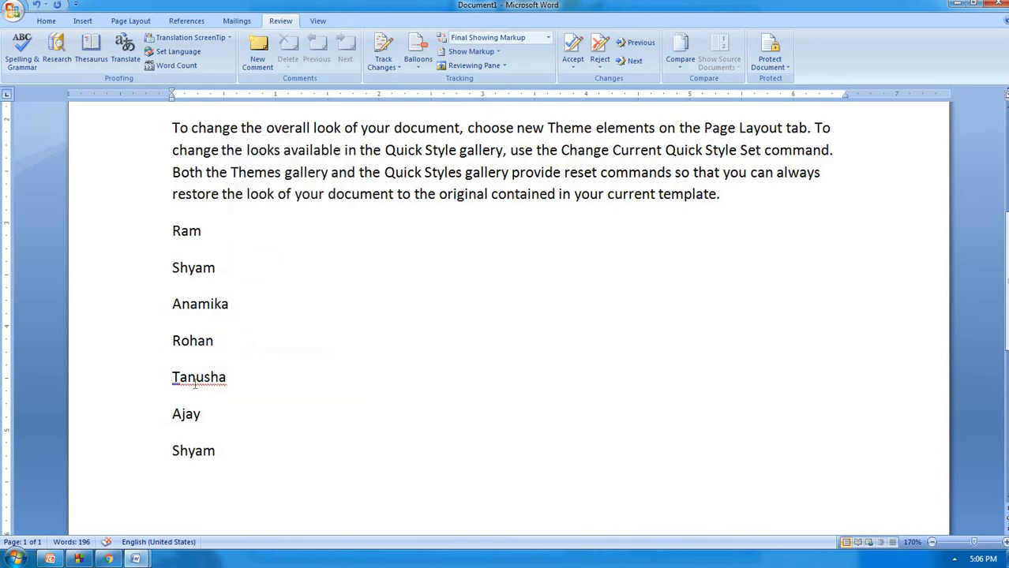
{"action": "right_click", "coordinate": [197, 376]}
{"action": "left_click", "coordinate": [258, 267]}
{"action": "scroll", "coordinate": [303, 425], "scroll_direction": "up", "scroll_amount": 5}
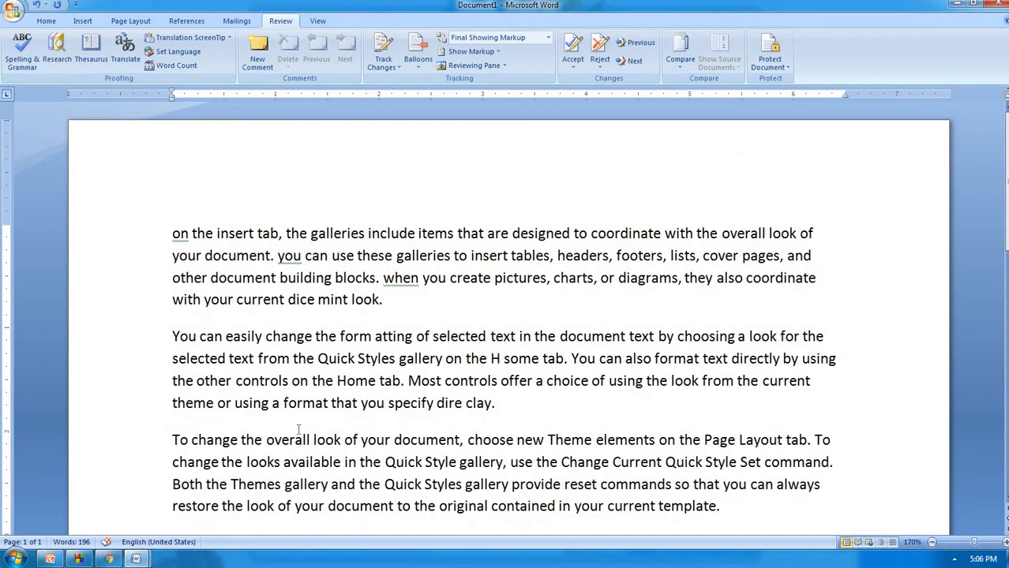
{"action": "scroll", "coordinate": [298, 429], "scroll_direction": "down", "scroll_amount": 6}
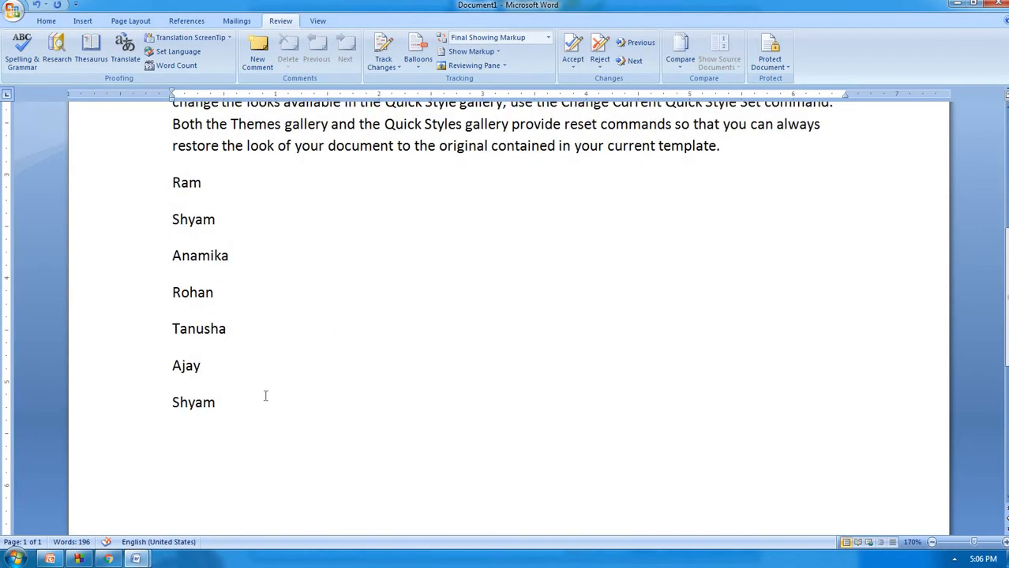
{"action": "left_click", "coordinate": [265, 396]}
{"action": "scroll", "coordinate": [216, 405], "scroll_direction": "up", "scroll_amount": 1}
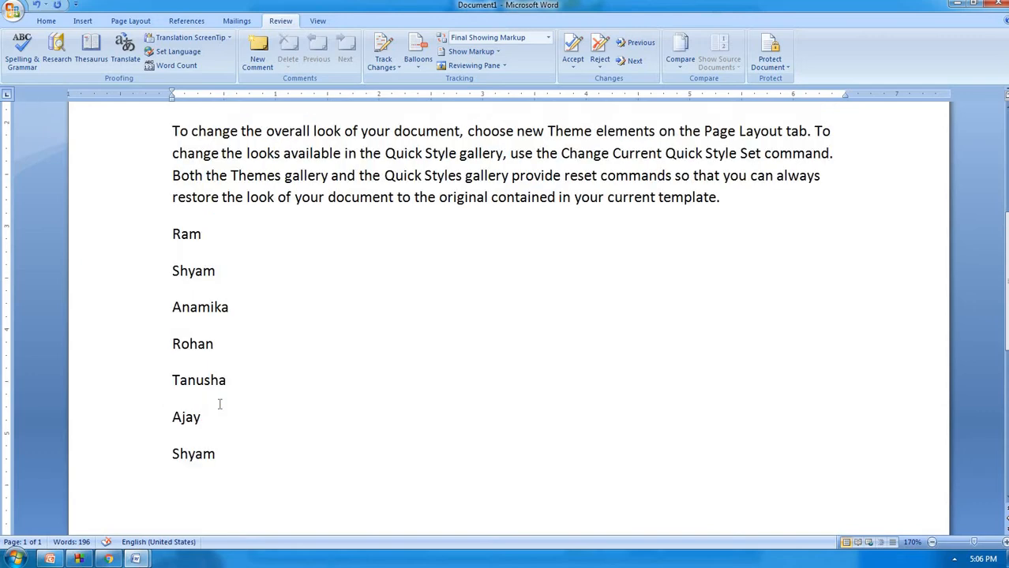
{"action": "scroll", "coordinate": [219, 404], "scroll_direction": "up", "scroll_amount": 5}
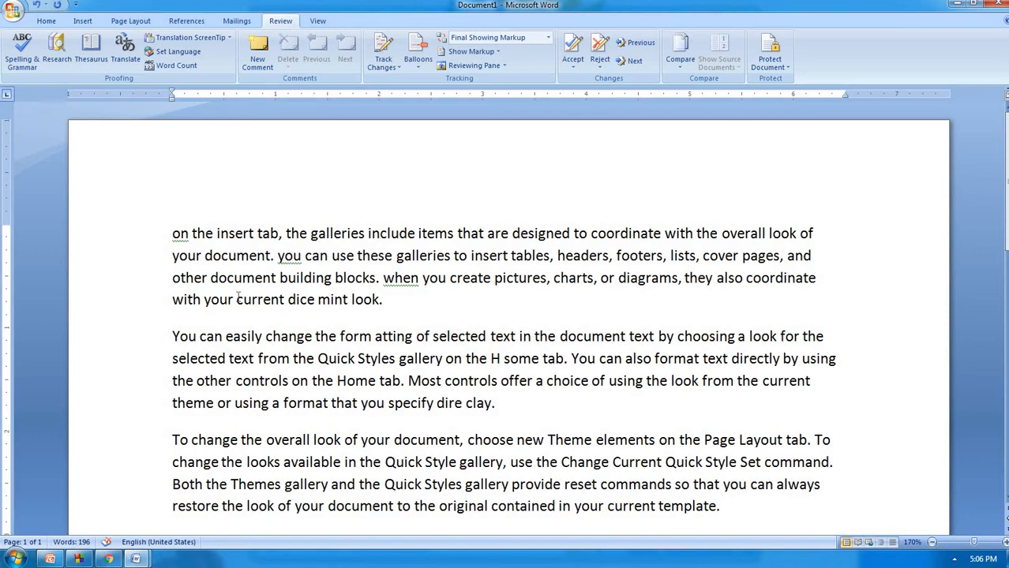
In Word Options > Proofing, turn off spelling-as-you-type, contextual spelling and grammar marking
{"action": "left_click", "coordinate": [14, 13]}
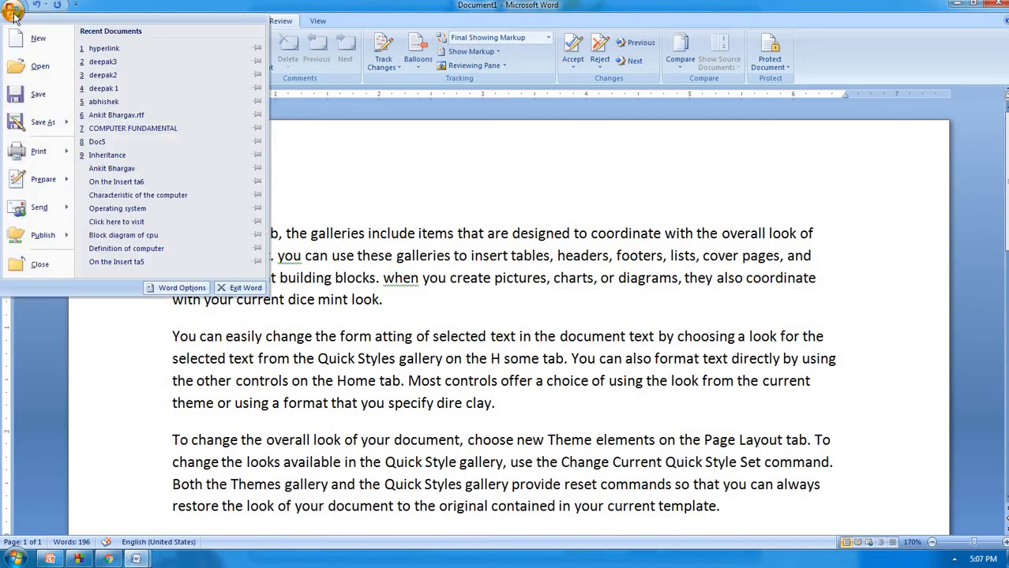
{"action": "left_click", "coordinate": [181, 289]}
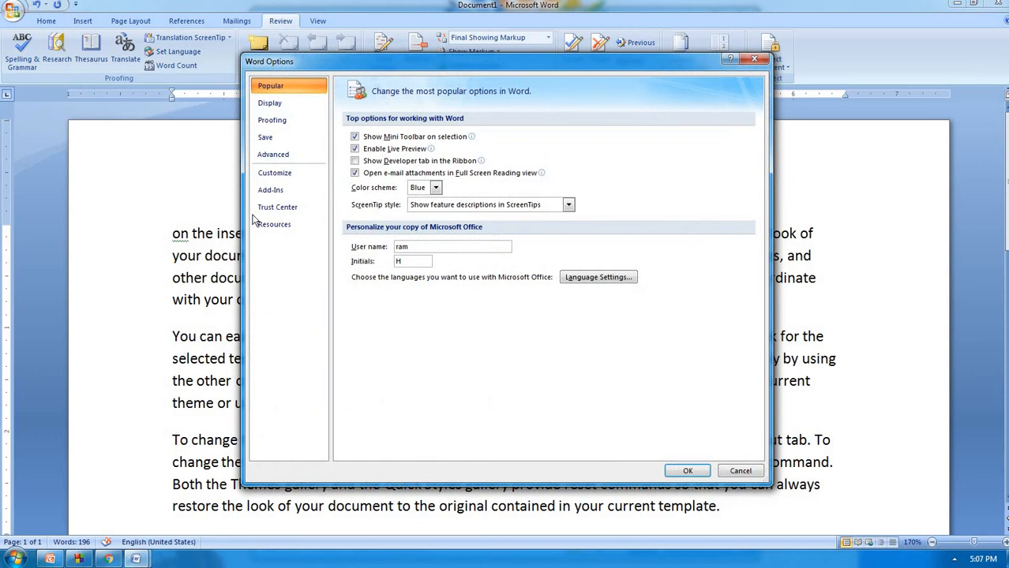
{"action": "left_click", "coordinate": [290, 123]}
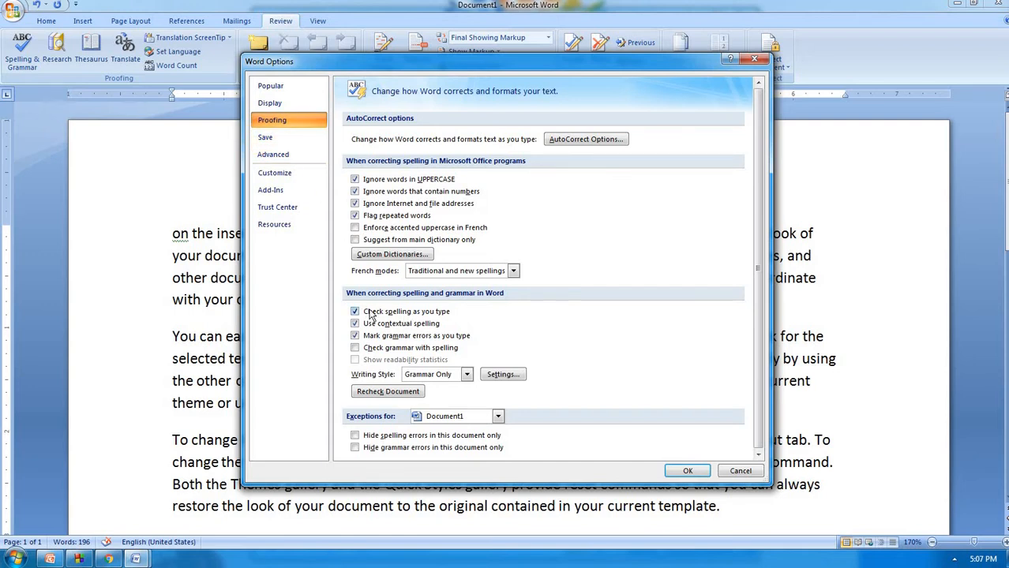
{"action": "left_click", "coordinate": [356, 312]}
{"action": "left_click", "coordinate": [355, 325]}
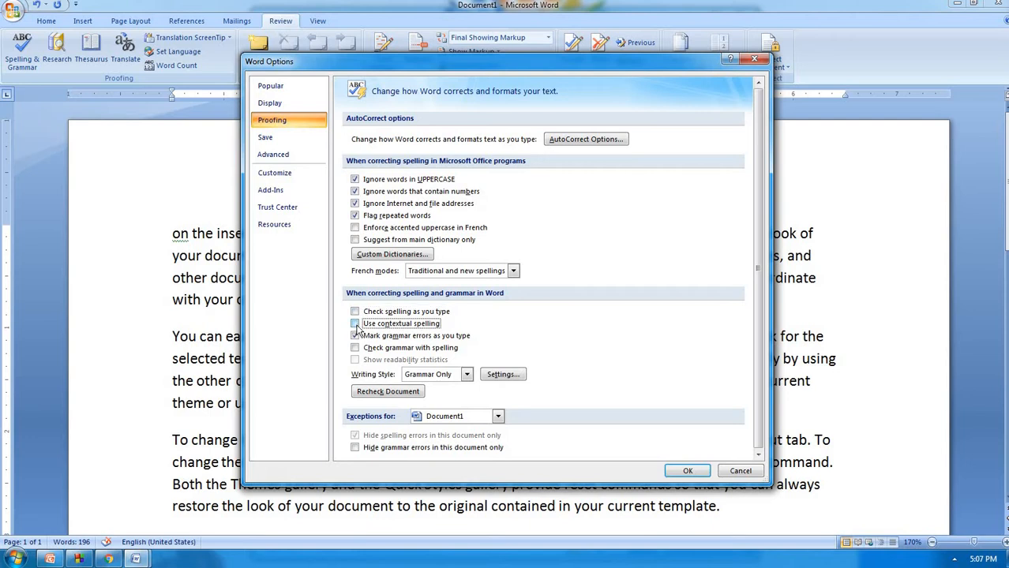
{"action": "left_click", "coordinate": [355, 337]}
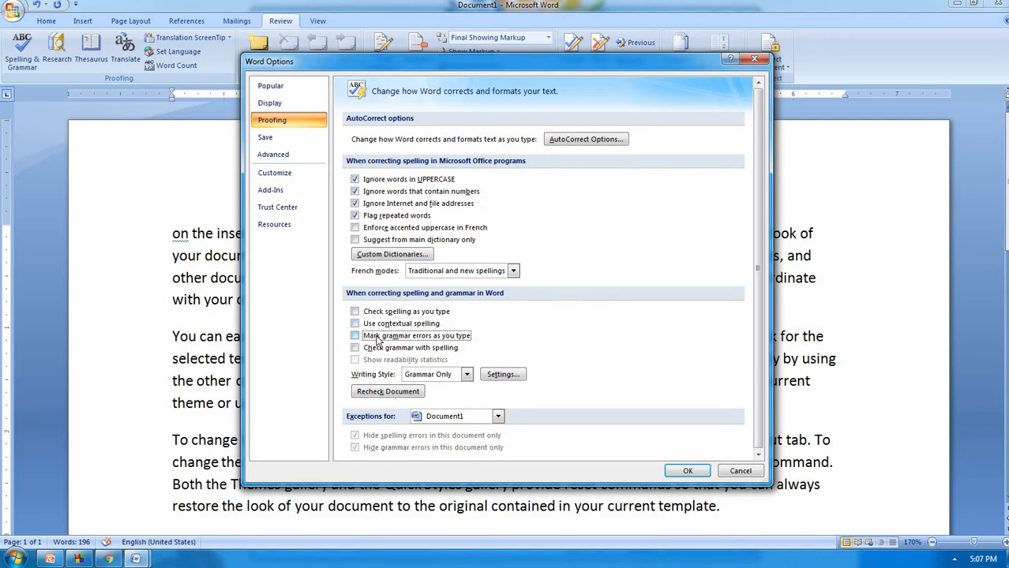
{"action": "left_click", "coordinate": [687, 471]}
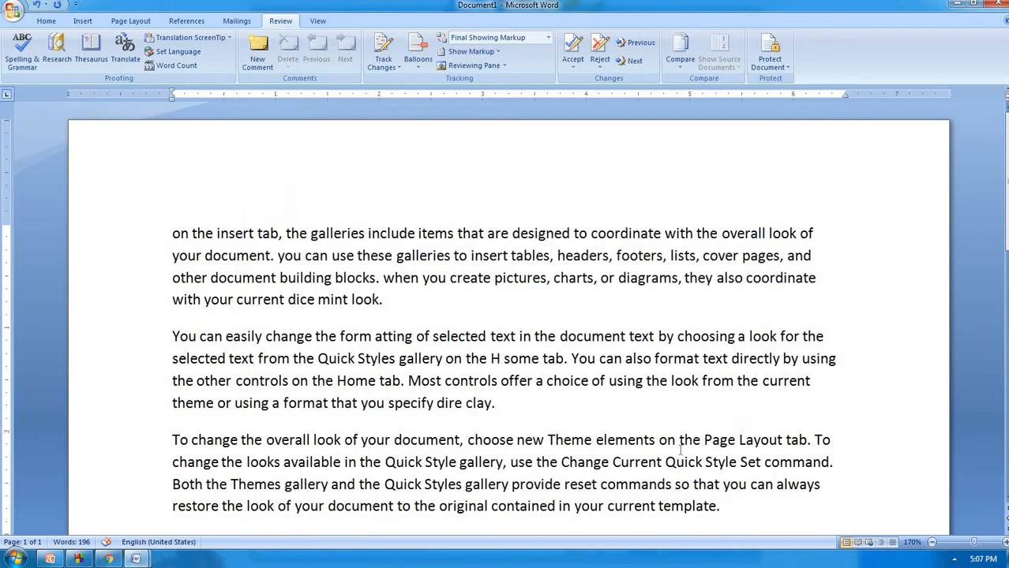
Split 'the', 'ch oice', 'The me', 'ele ments' and 'Cur rent' with stray spaces
{"action": "left_click", "coordinate": [474, 358]}
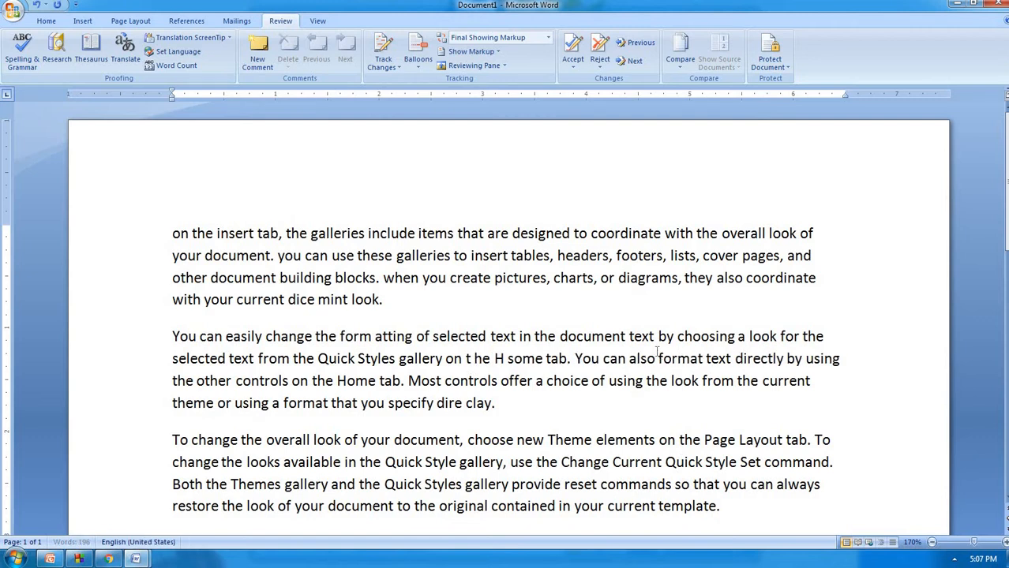
{"action": "left_click", "coordinate": [563, 381]}
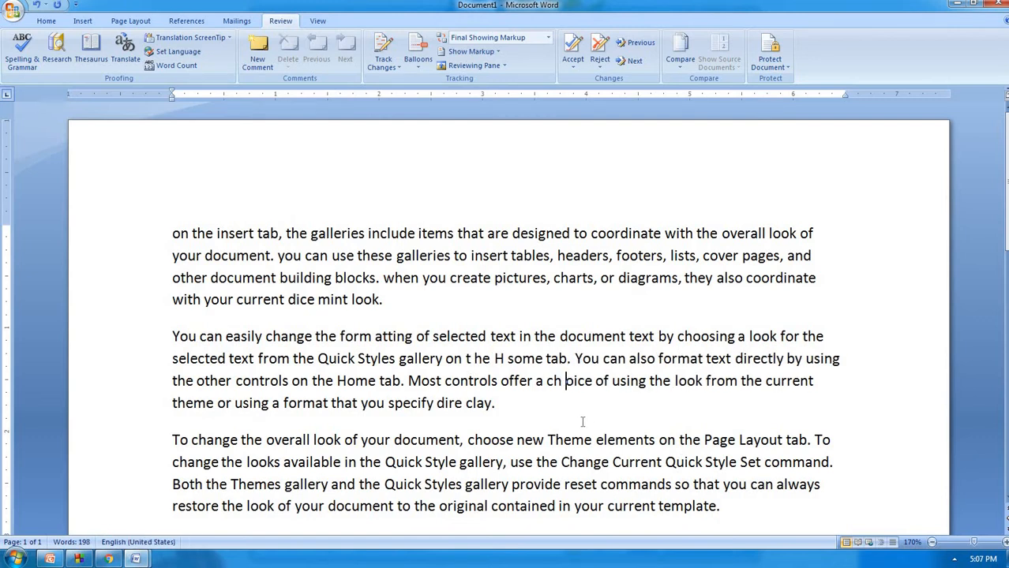
{"action": "left_click", "coordinate": [572, 440]}
{"action": "left_click", "coordinate": [620, 442]}
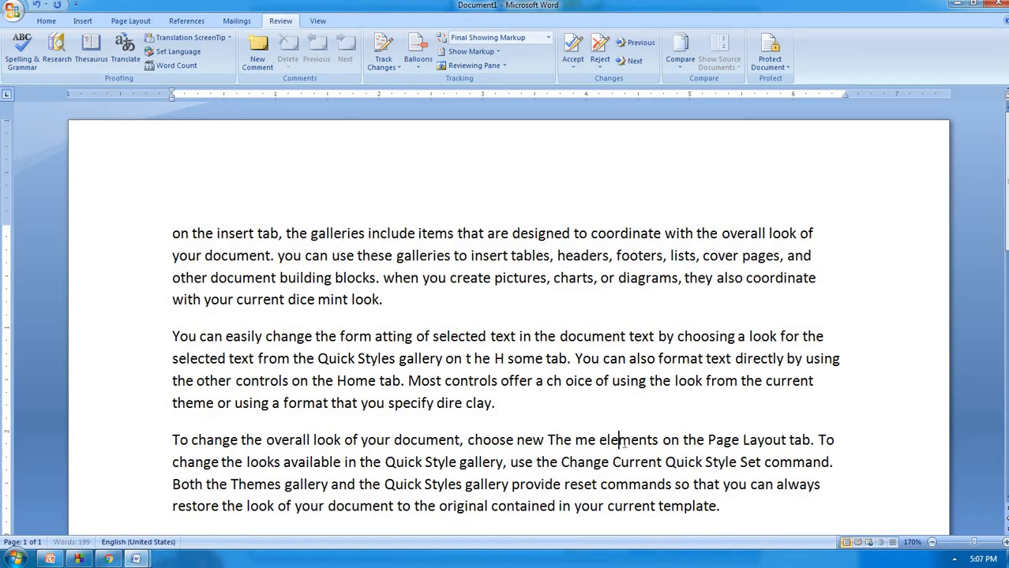
{"action": "left_click", "coordinate": [636, 465]}
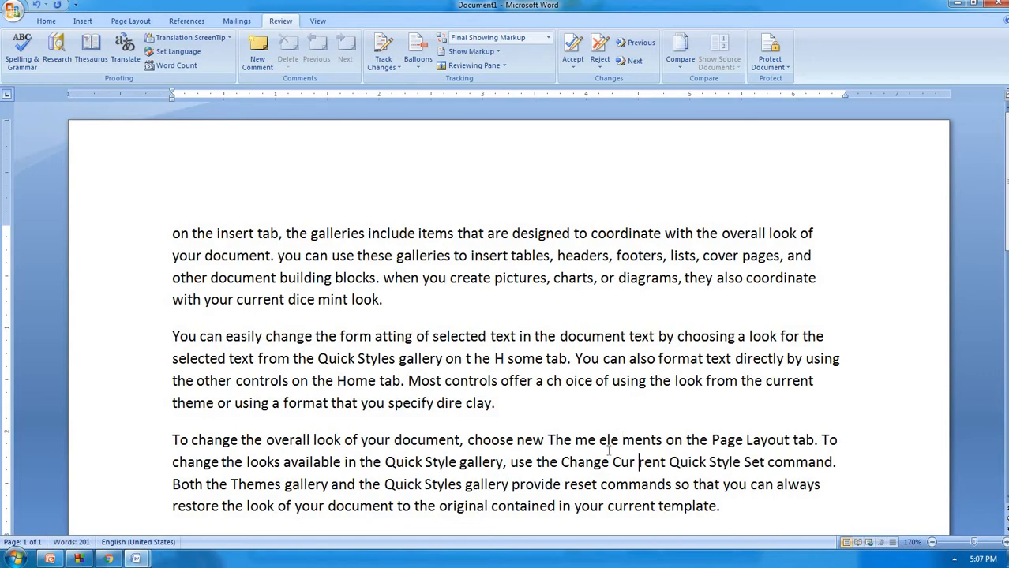
Re-enable spelling-as-you-type, contextual spelling and grammar marking in Proofing options
{"action": "left_click", "coordinate": [13, 9]}
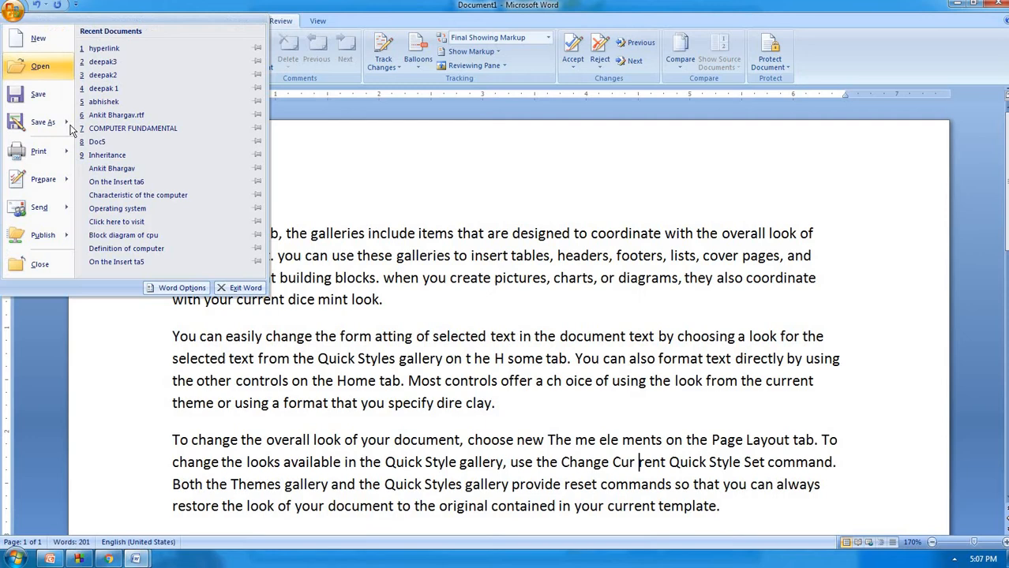
{"action": "left_click", "coordinate": [177, 287]}
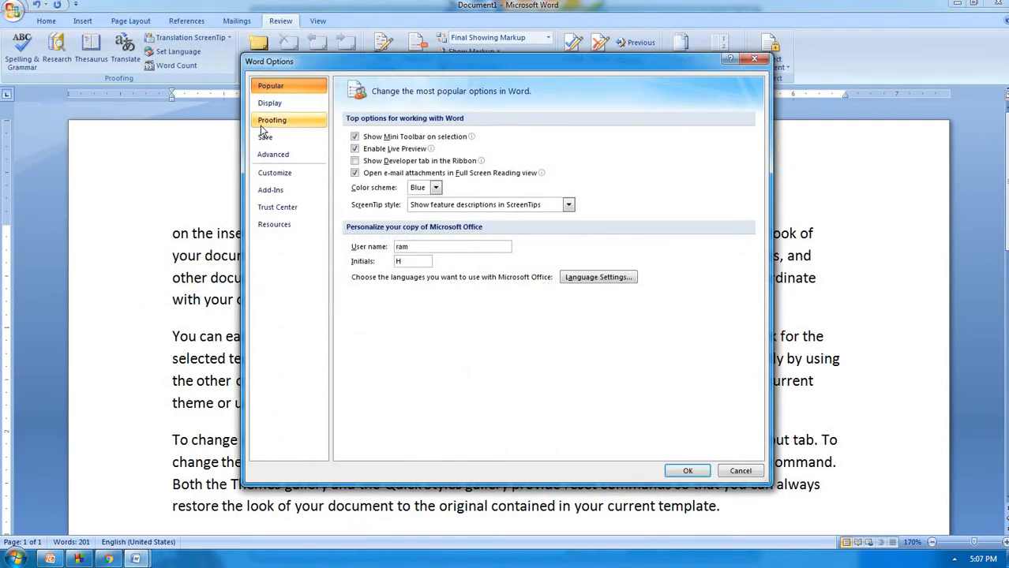
{"action": "left_click", "coordinate": [263, 124]}
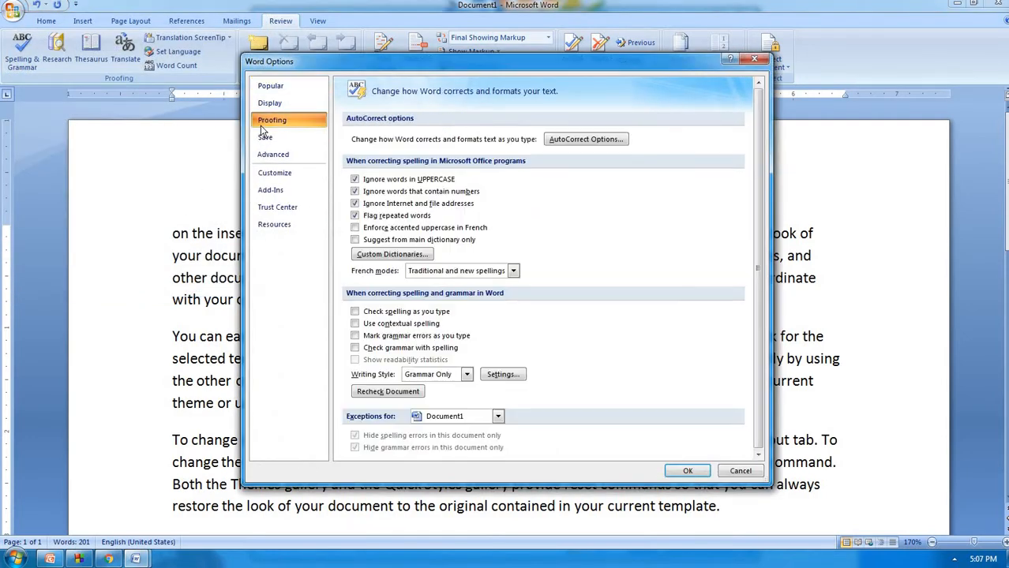
{"action": "left_click", "coordinate": [395, 313]}
{"action": "left_click", "coordinate": [392, 324]}
{"action": "left_click", "coordinate": [392, 337]}
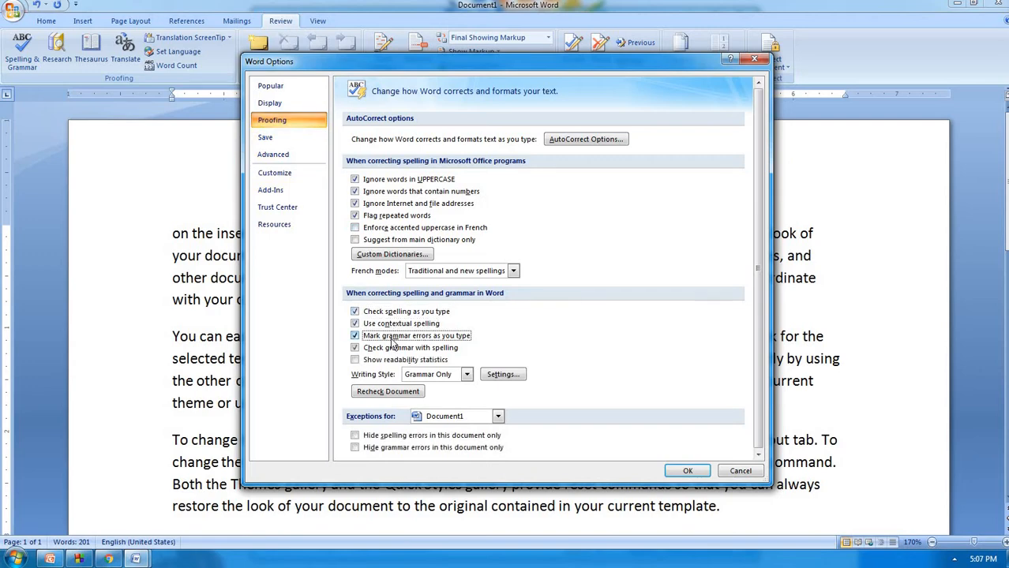
{"action": "left_click", "coordinate": [685, 470]}
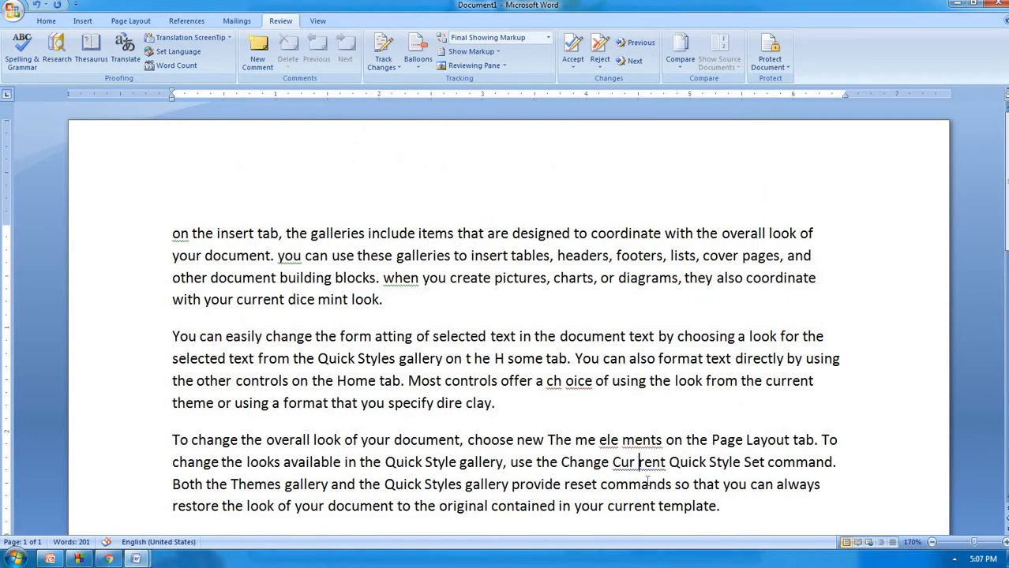
{"action": "left_click", "coordinate": [533, 447]}
{"action": "scroll", "coordinate": [521, 395], "scroll_direction": "down", "scroll_amount": 3}
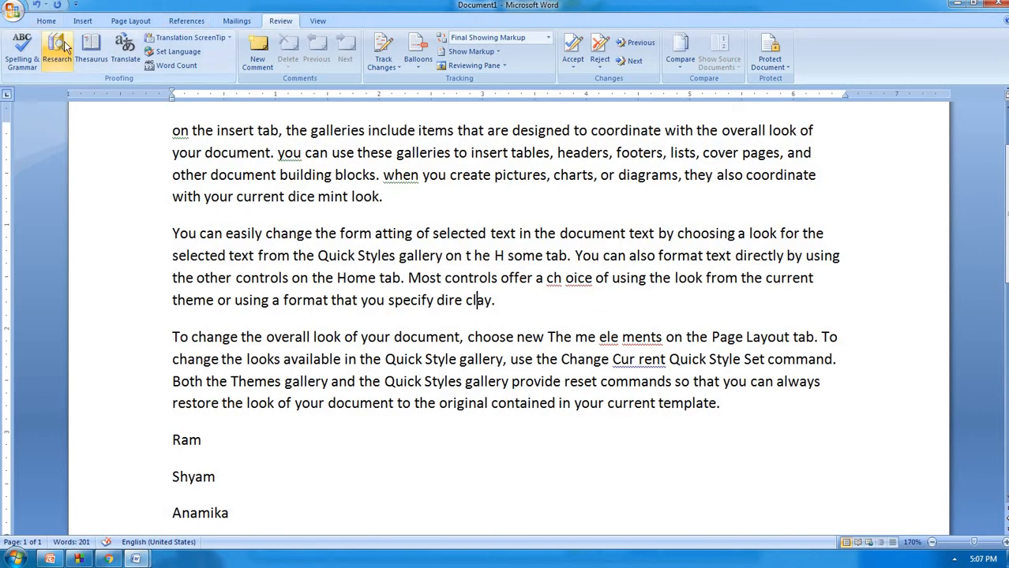
Select and delete all text in the document
{"action": "left_click", "coordinate": [364, 197]}
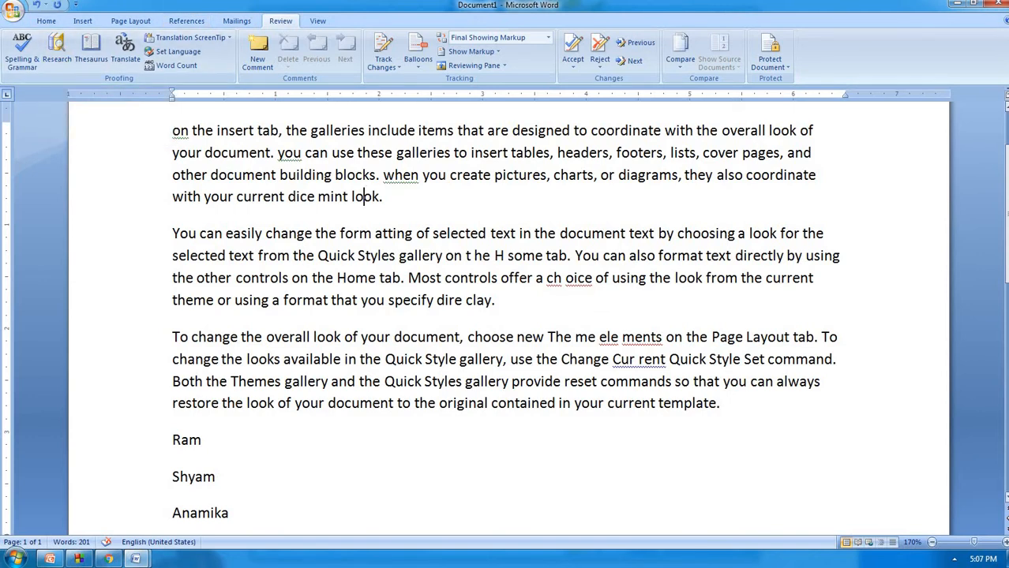
{"action": "key", "text": "ctrl+a"}
{"action": "key", "text": "Delete"}
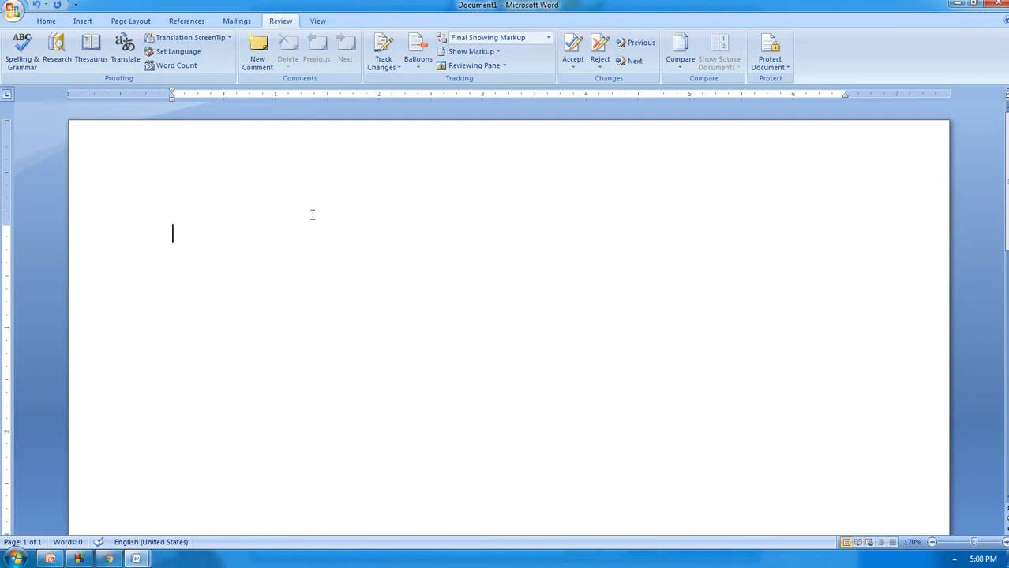
{"action": "key", "text": "Delete"}
Open the Research pane and generate three sample paragraphs with =rand()
{"action": "left_click", "coordinate": [439, 346], "text": "alt"}
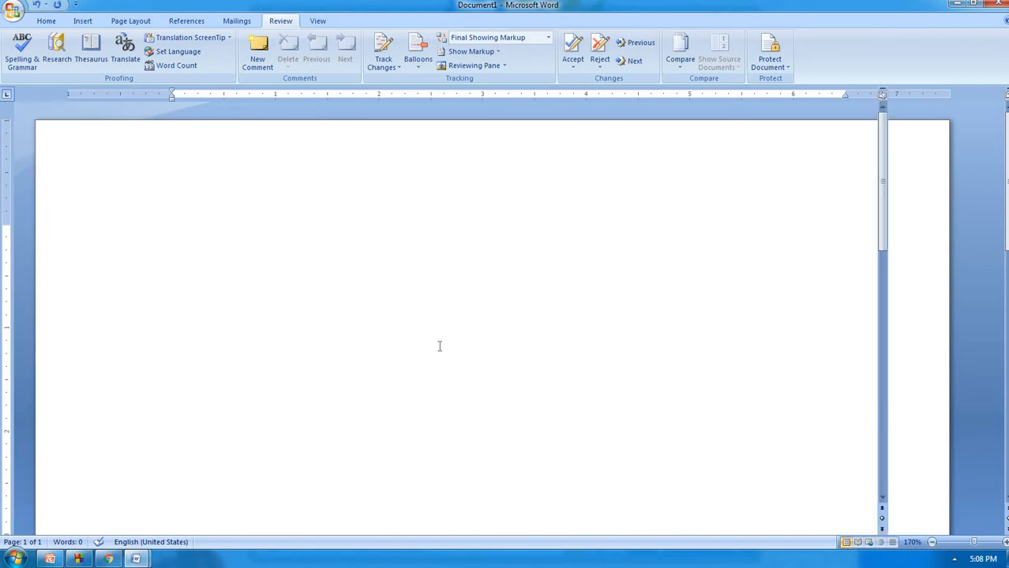
{"action": "type", "text": "=rand()"}
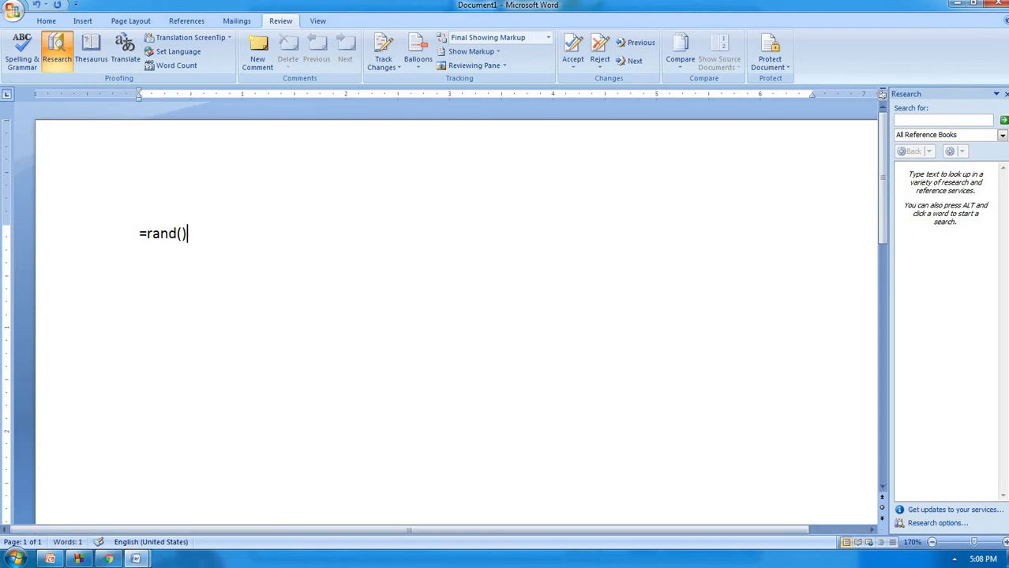
{"action": "key", "text": "Return"}
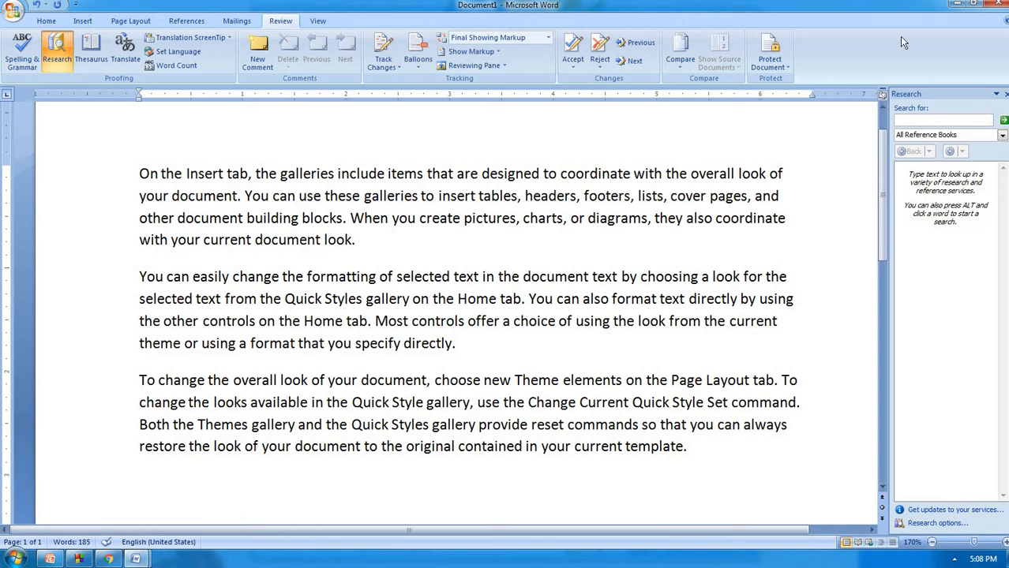
Search the reference books for 'animation', widening the Research pane to fit the results
{"action": "left_click", "coordinate": [920, 119]}
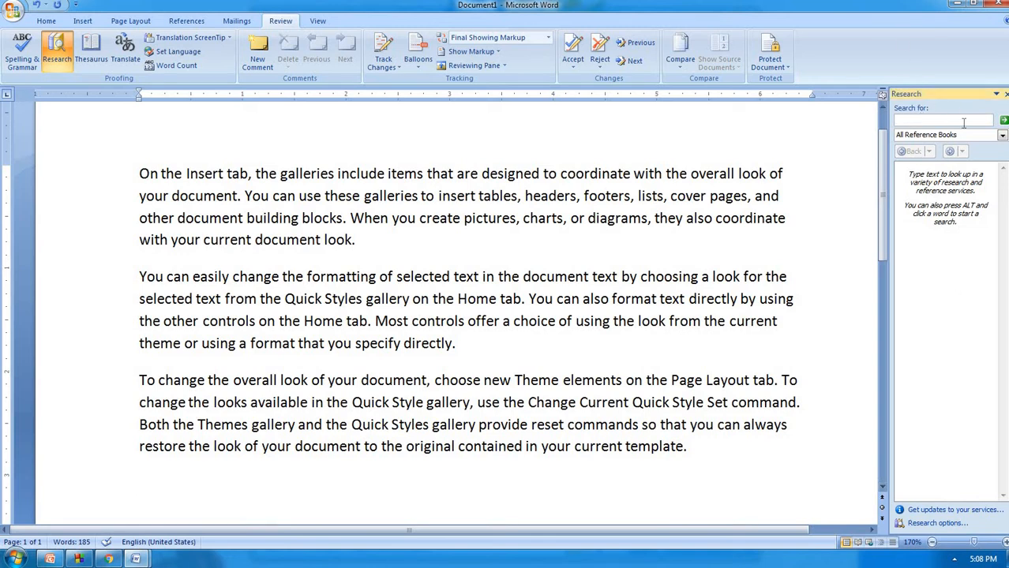
{"action": "type", "text": "ani"}
{"action": "type", "text": "mation"}
{"action": "left_click_drag", "start_coordinate": [879, 230], "coordinate": [759, 235]}
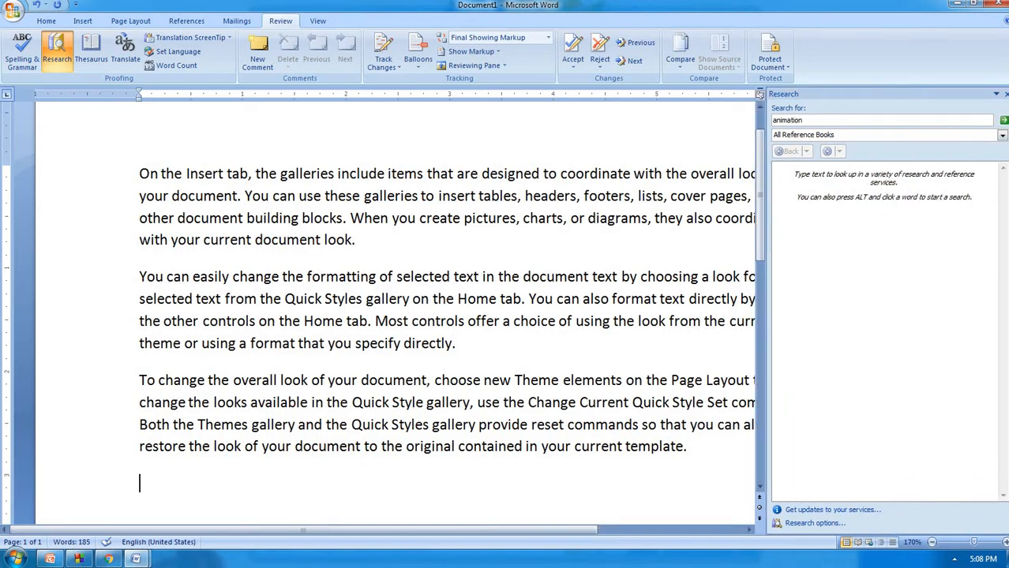
{"action": "left_click", "coordinate": [1004, 122]}
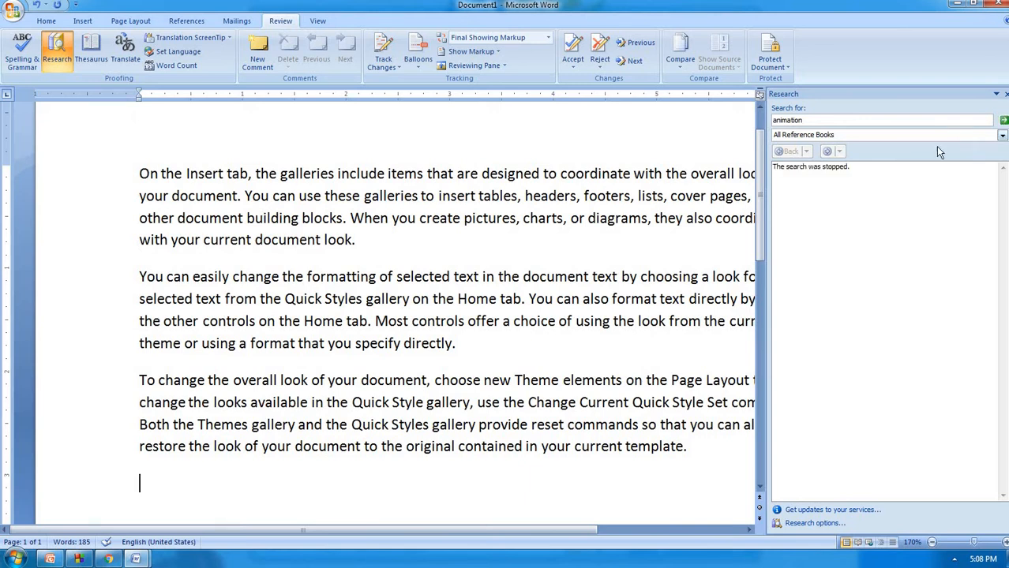
{"action": "left_click", "coordinate": [1004, 123]}
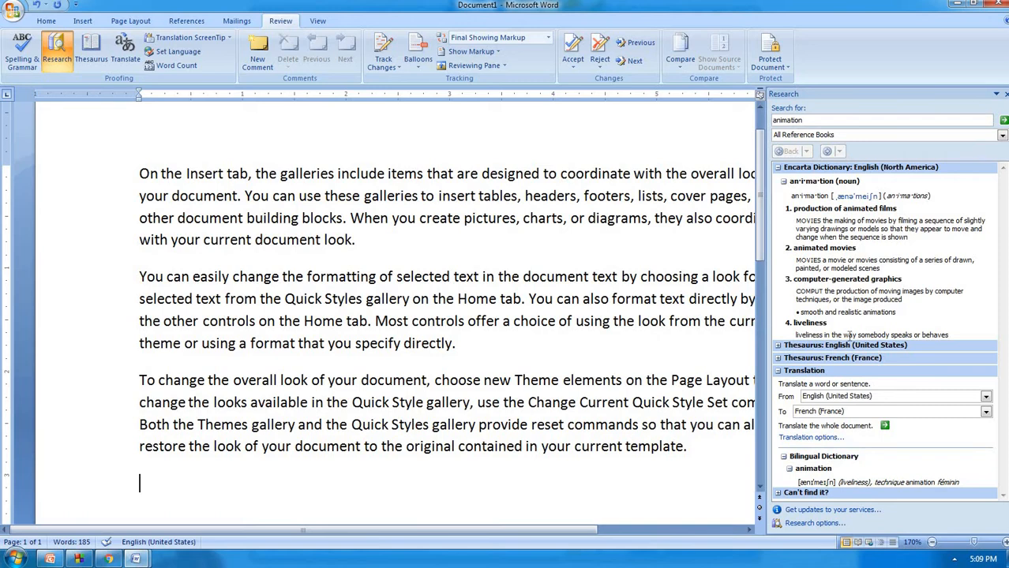
Review the 'animation' definitions and translation, collapsing the bilingual dictionary results
{"action": "scroll", "coordinate": [867, 384], "scroll_direction": "down", "scroll_amount": 2}
{"action": "left_click", "coordinate": [911, 455]}
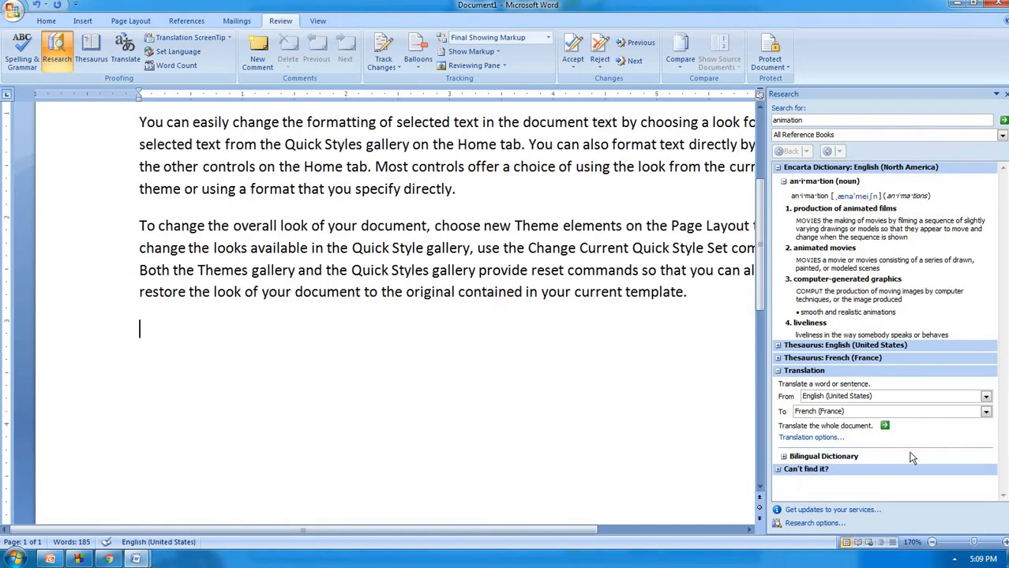
{"action": "scroll", "coordinate": [911, 453], "scroll_direction": "down", "scroll_amount": 2}
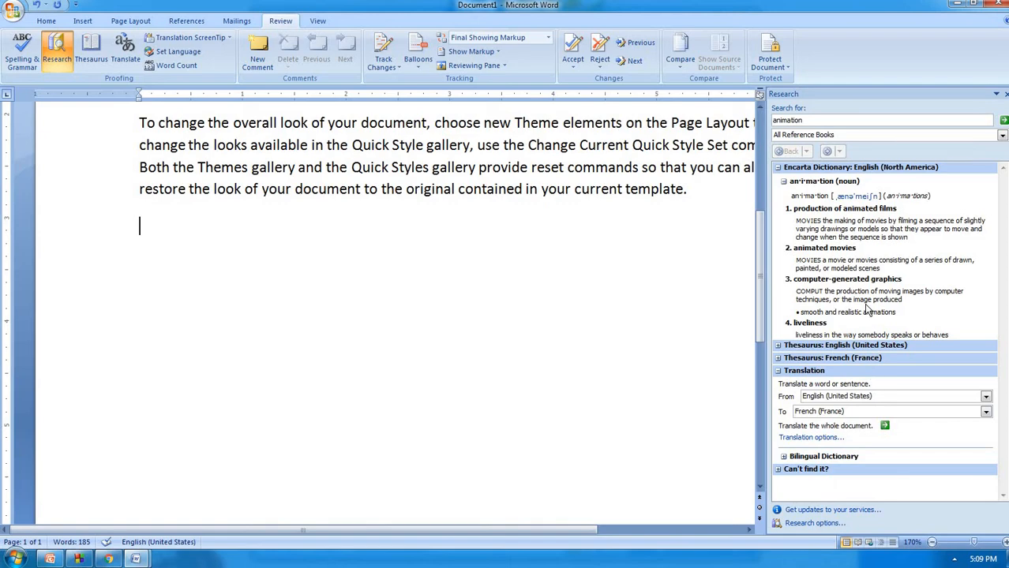
{"action": "scroll", "coordinate": [866, 310], "scroll_direction": "up", "scroll_amount": 5}
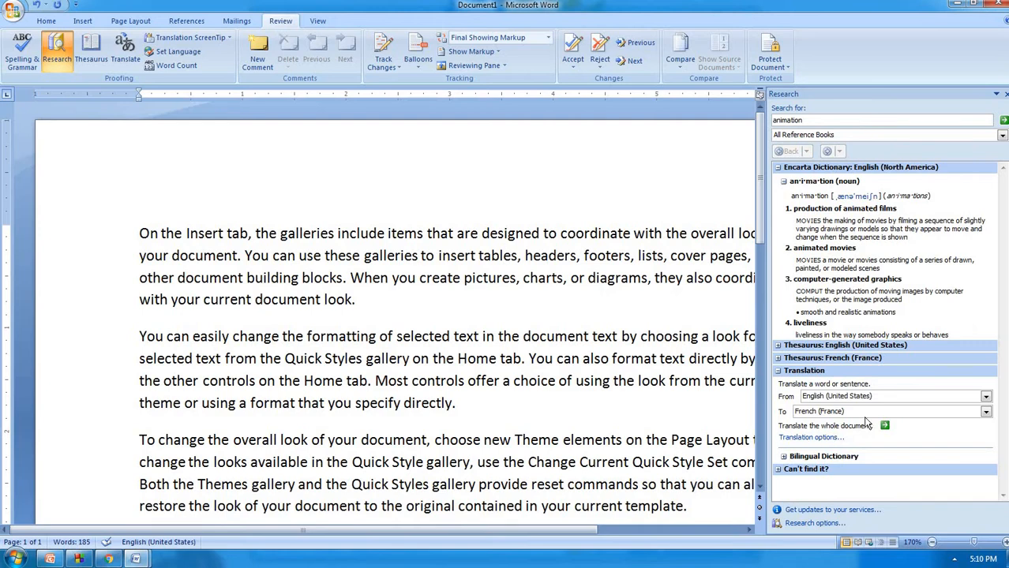
Send the whole document for French translation, then close the Research pane and translator window
{"action": "left_click", "coordinate": [885, 426]}
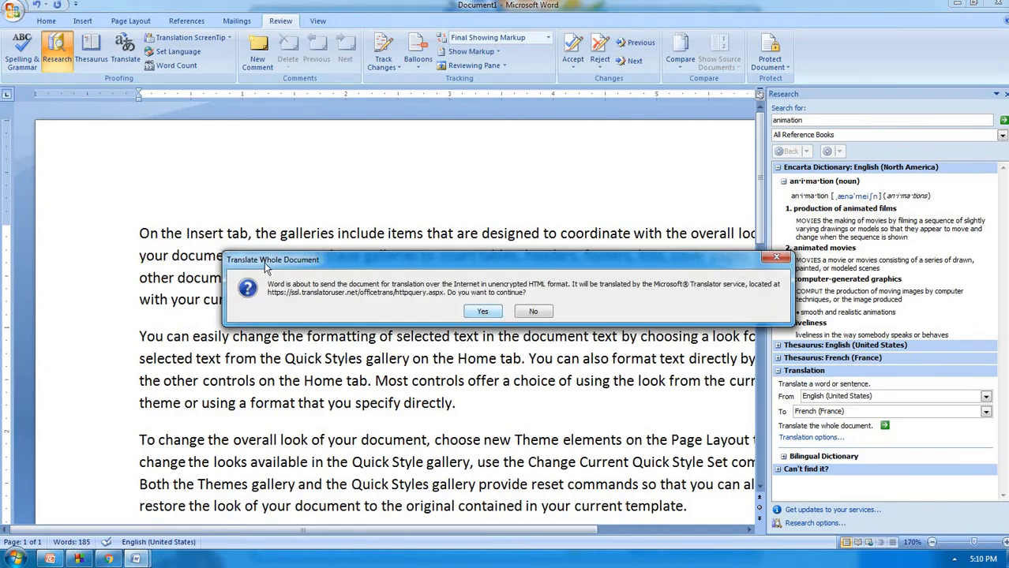
{"action": "left_click", "coordinate": [475, 313]}
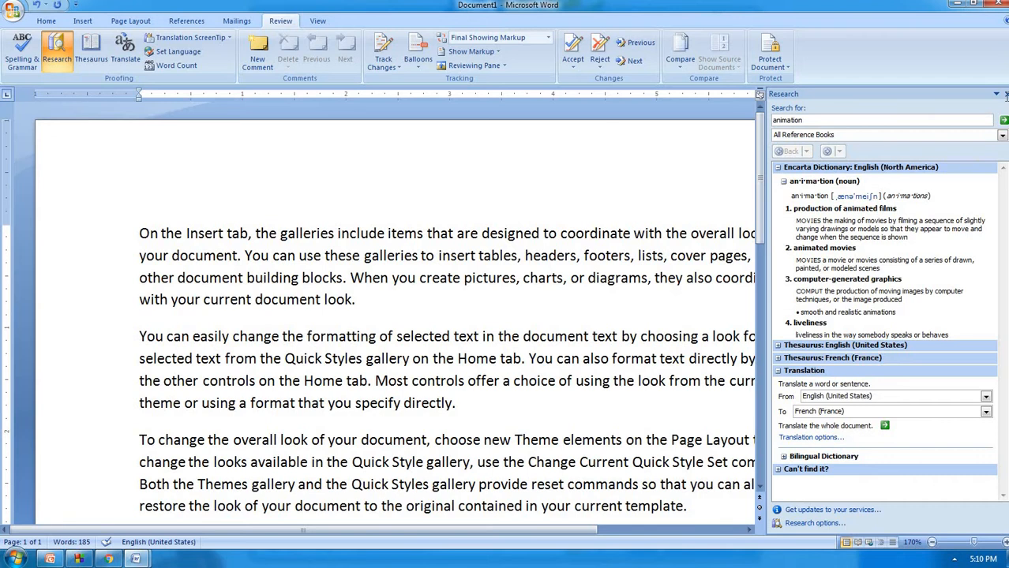
{"action": "left_click", "coordinate": [1005, 94]}
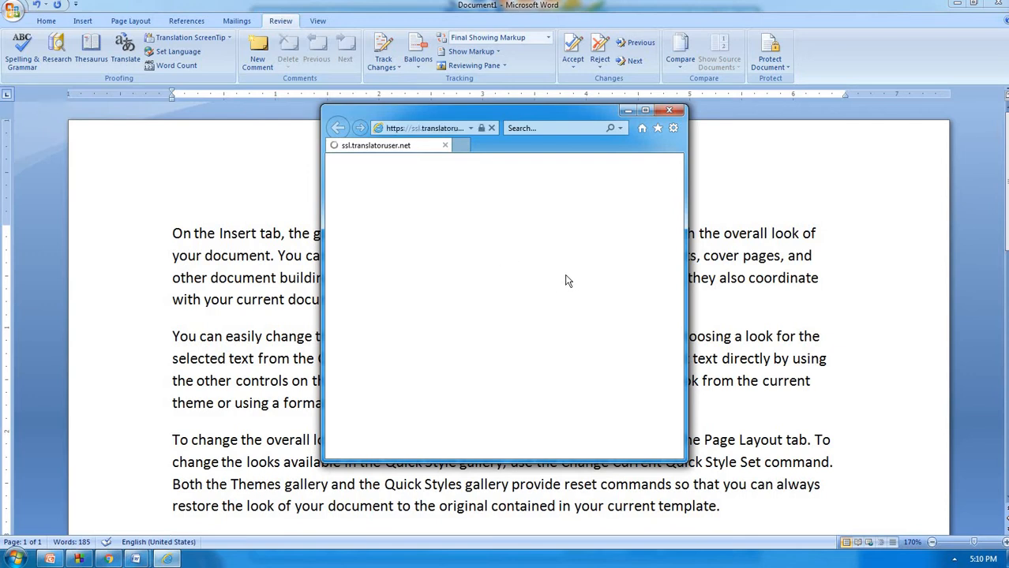
{"action": "left_click", "coordinate": [668, 110]}
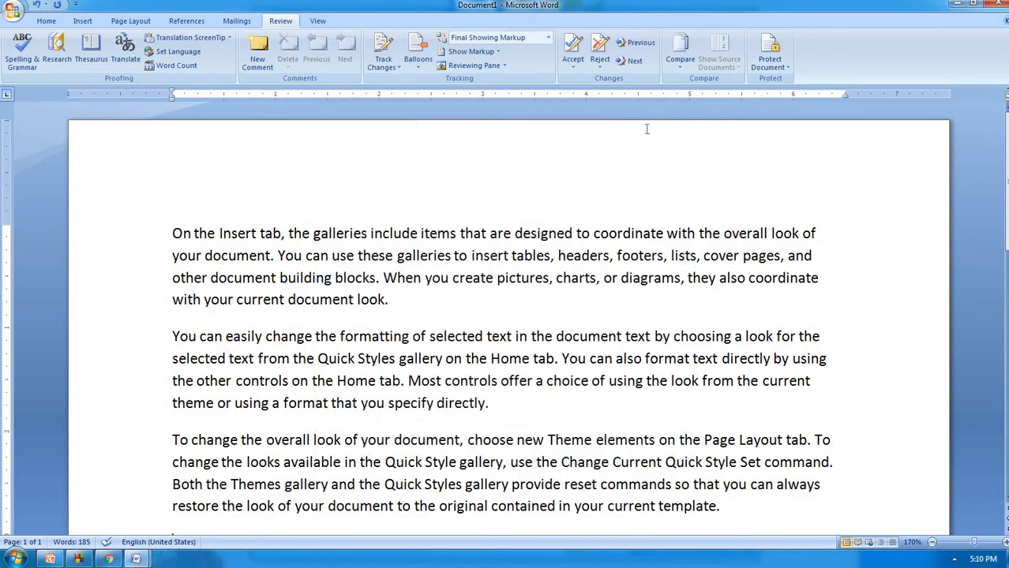
Bring back the translation tools and send the whole document for French translation again
{"action": "left_click", "coordinate": [126, 60]}
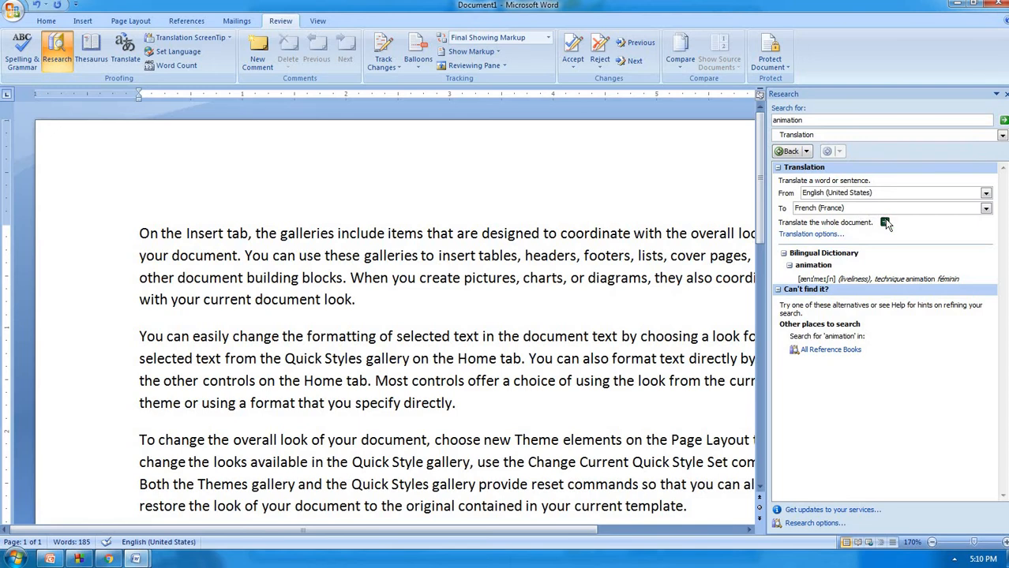
{"action": "left_click", "coordinate": [885, 222]}
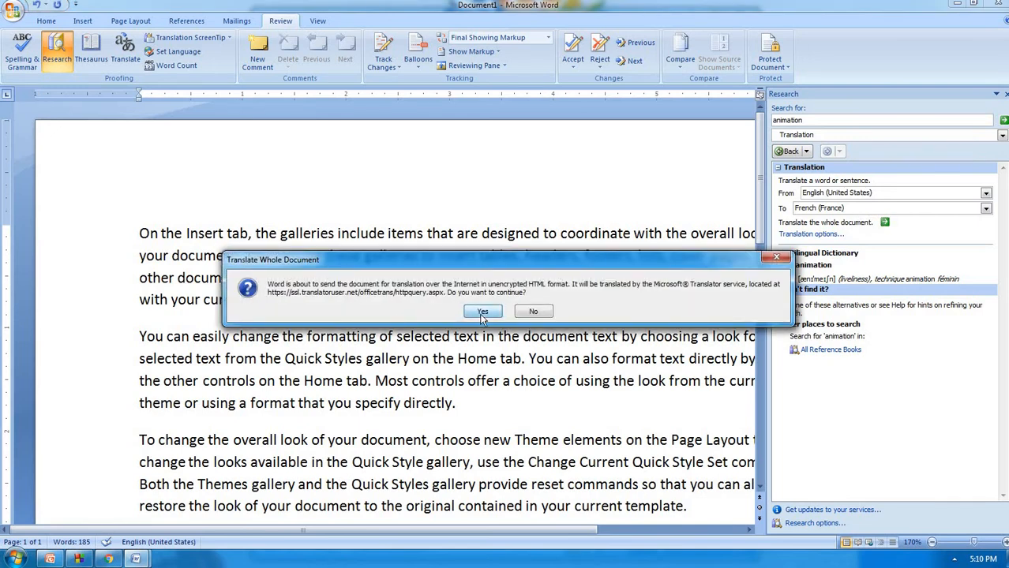
{"action": "left_click", "coordinate": [483, 311]}
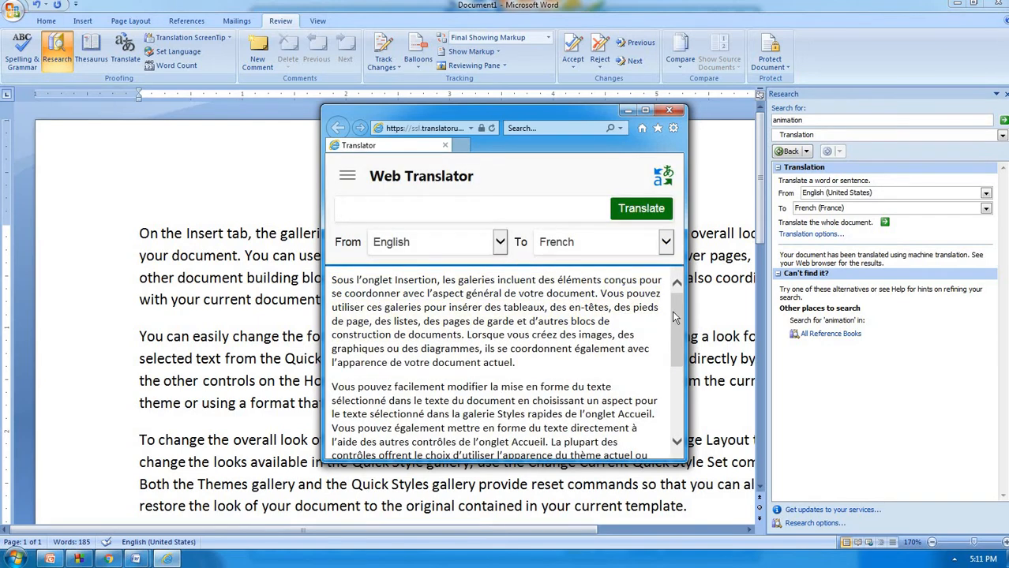
Compare several translated French sentences with their English originals
{"action": "left_click_drag", "start_coordinate": [675, 324], "coordinate": [710, 312]}
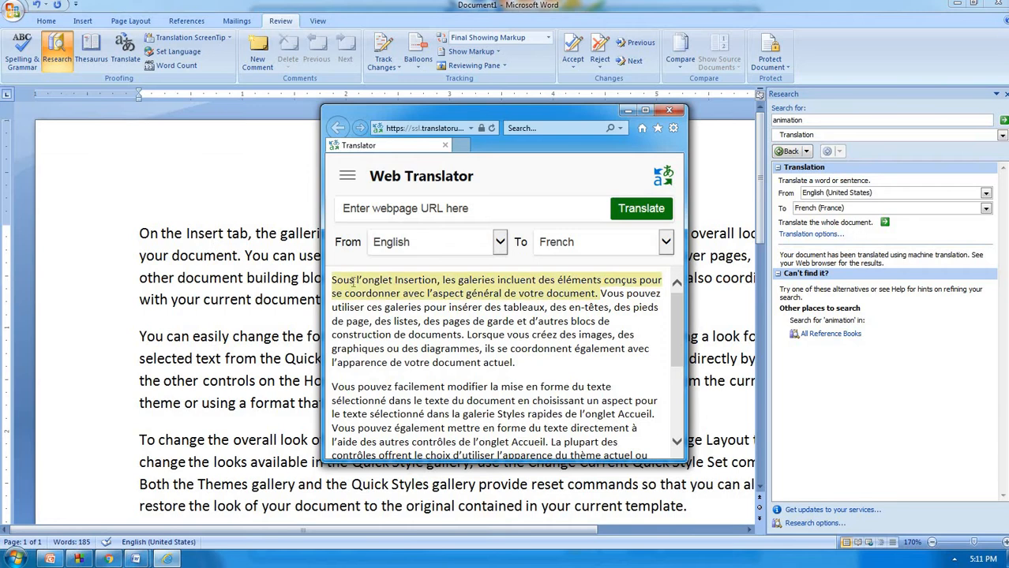
{"action": "mouse_move", "coordinate": [356, 282]}
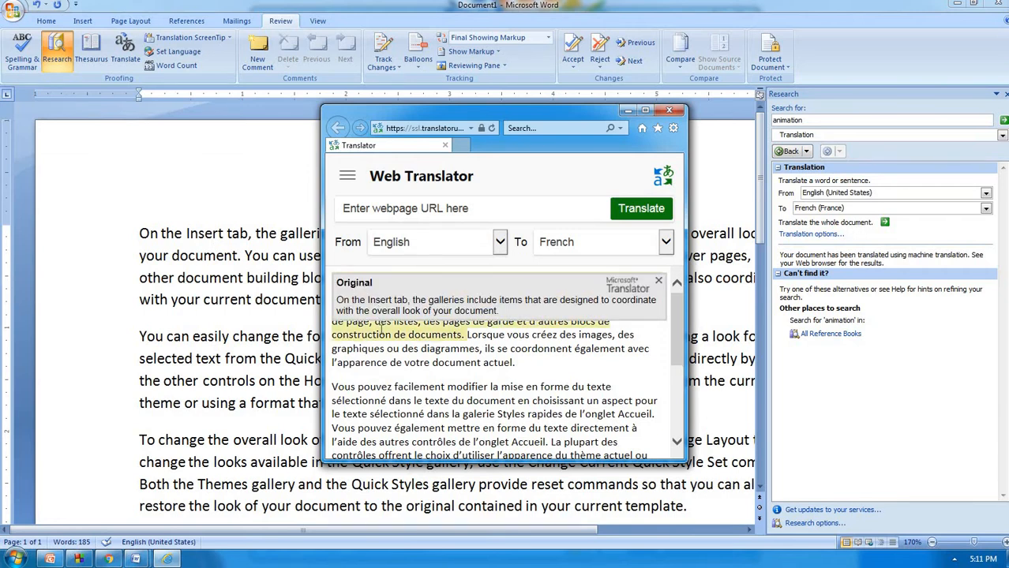
{"action": "mouse_move", "coordinate": [381, 333]}
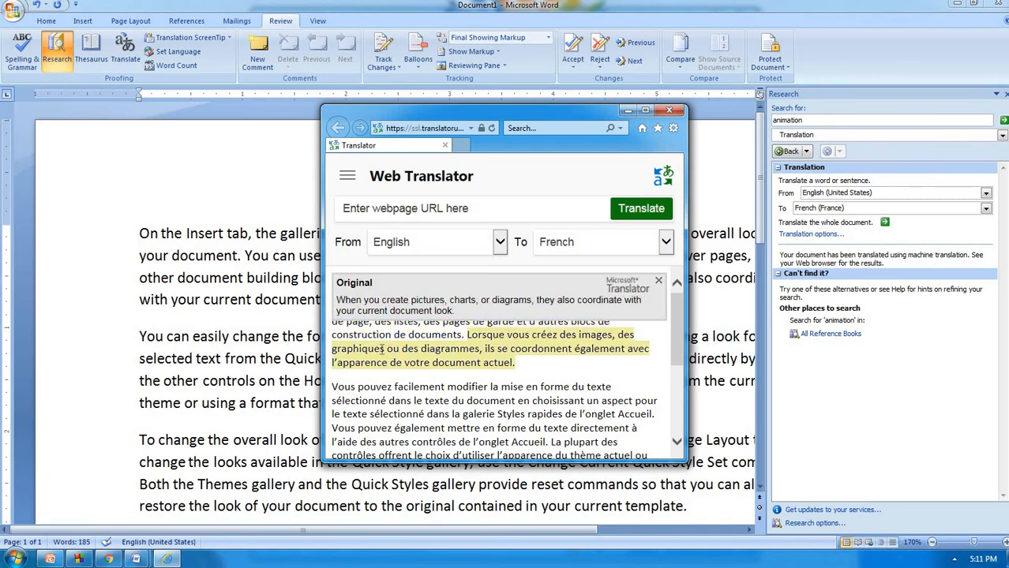
{"action": "mouse_move", "coordinate": [380, 385]}
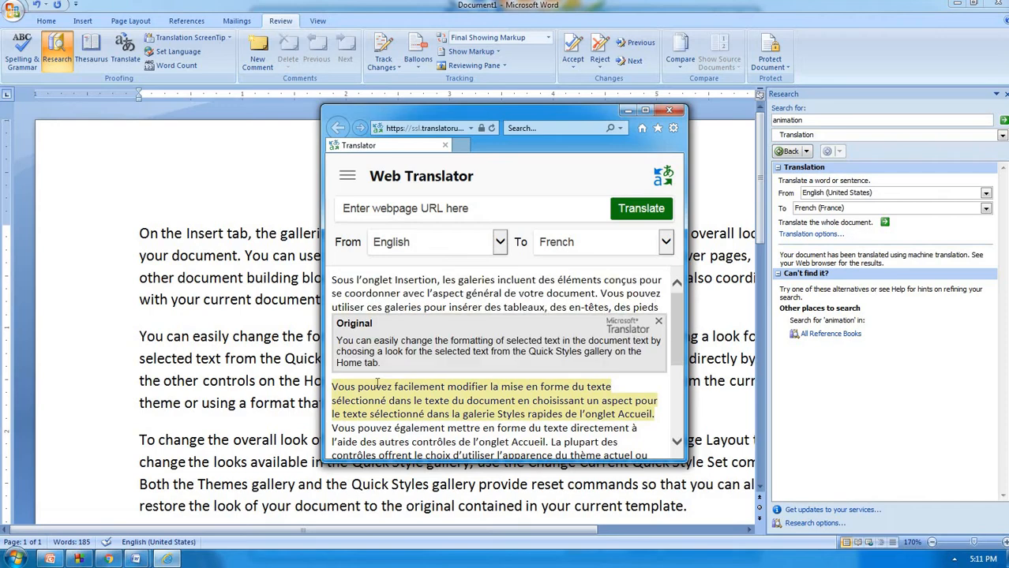
Retranslate the page into Gujarati, then close the translator window
{"action": "left_click", "coordinate": [666, 241]}
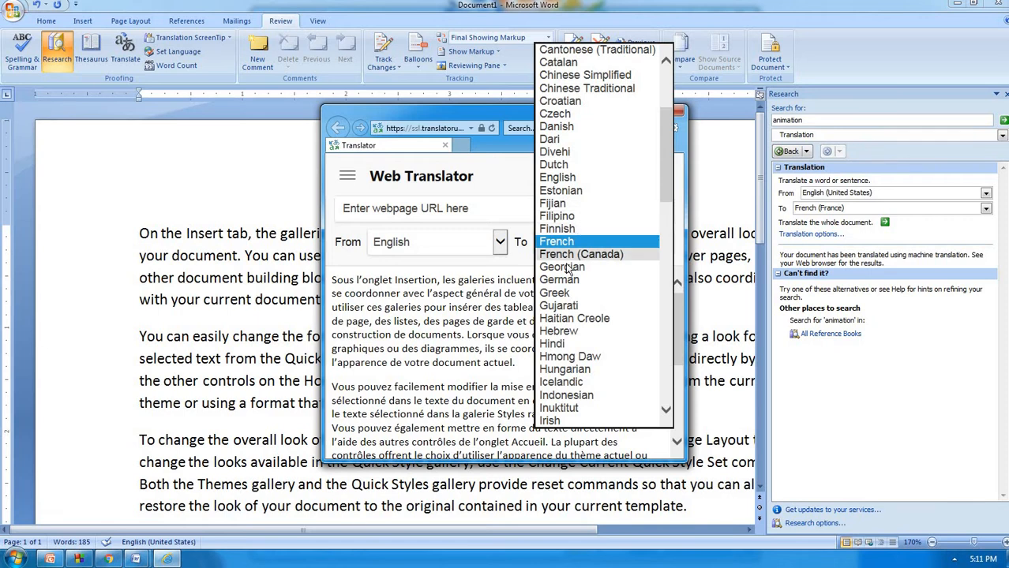
{"action": "left_click", "coordinate": [564, 306]}
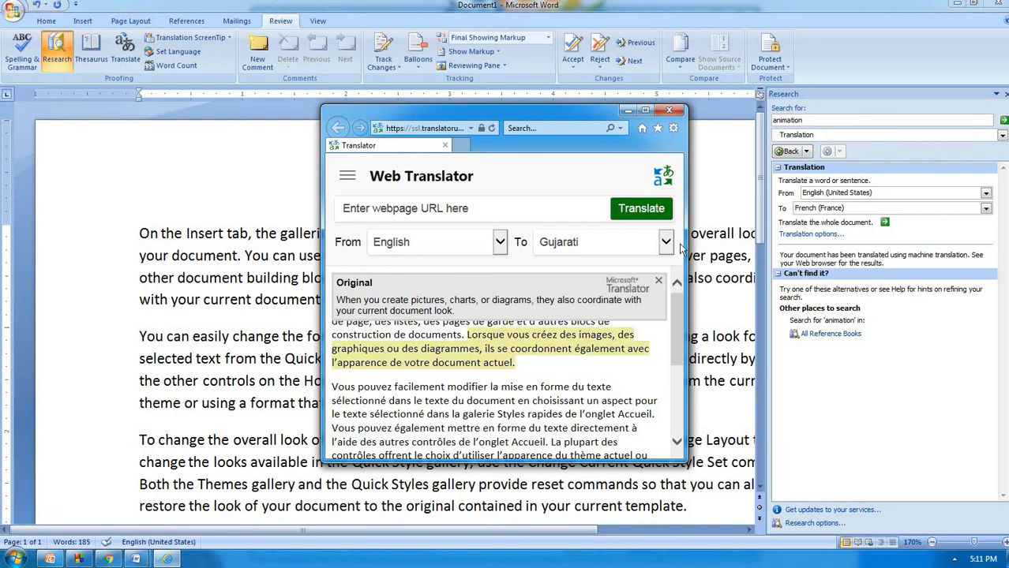
{"action": "left_click", "coordinate": [669, 109]}
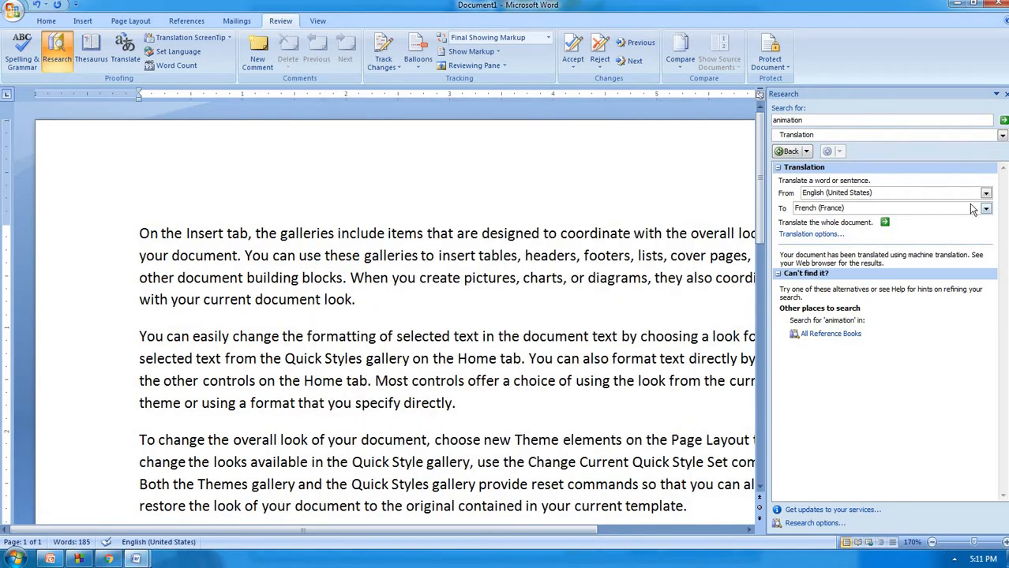
Set the target language to Italian (Italy) and send the whole document for translation
{"action": "left_click", "coordinate": [984, 209]}
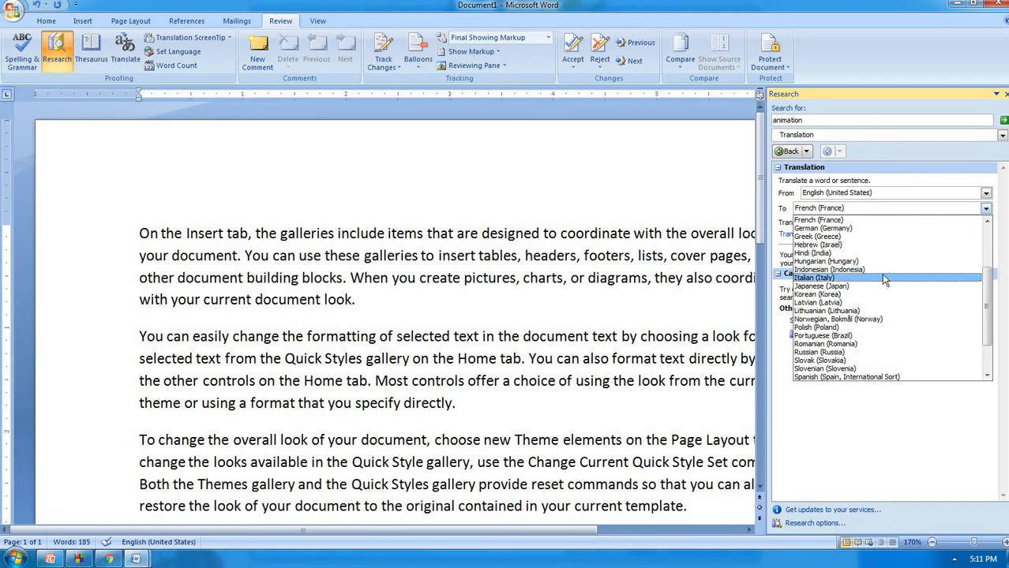
{"action": "left_click", "coordinate": [884, 278]}
{"action": "left_click", "coordinate": [885, 223]}
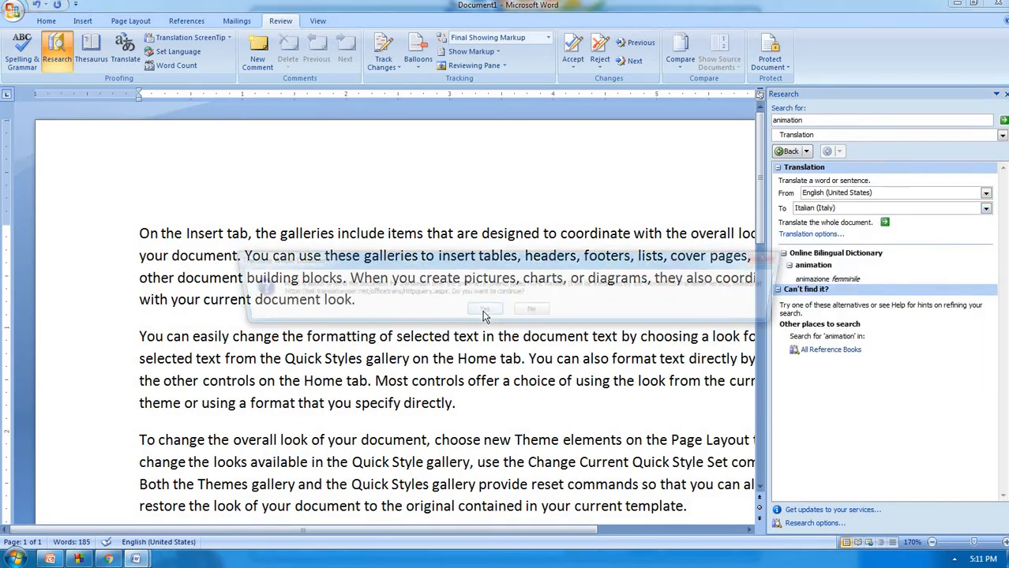
{"action": "left_click", "coordinate": [482, 312]}
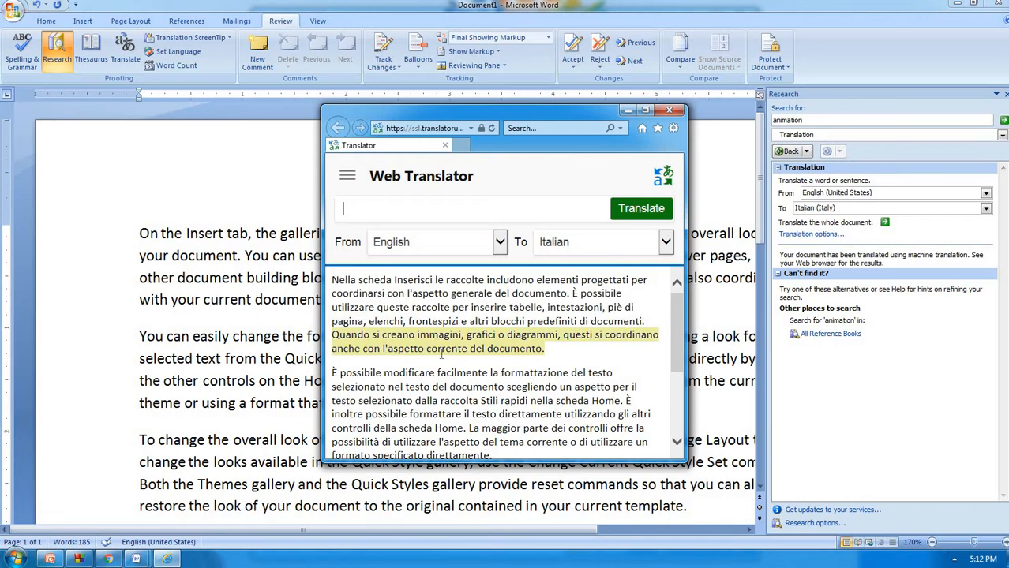
Check Italian sentences against their English original pop-ups, then close the translator window
{"action": "mouse_move", "coordinate": [442, 354]}
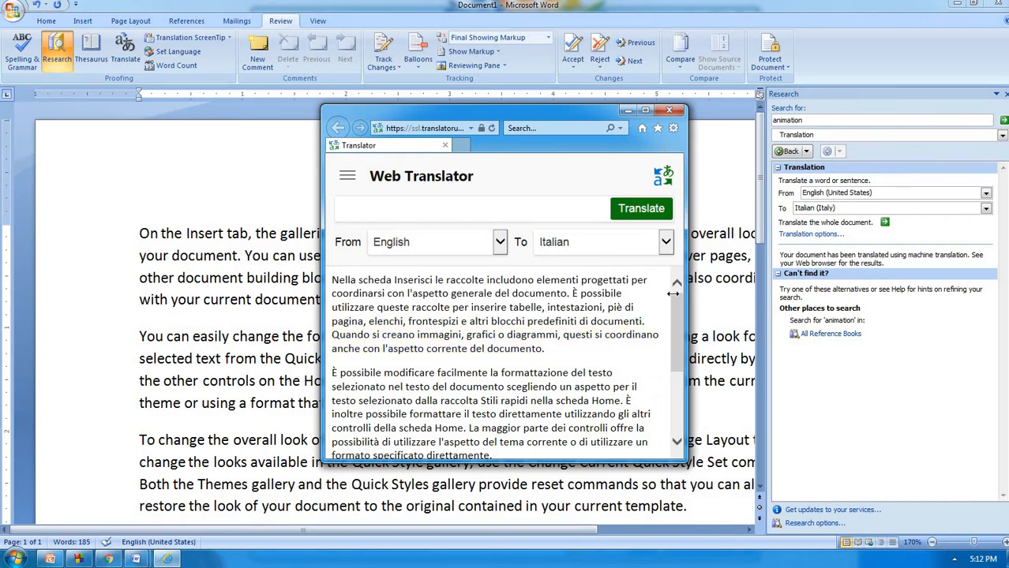
{"action": "mouse_move", "coordinate": [510, 290]}
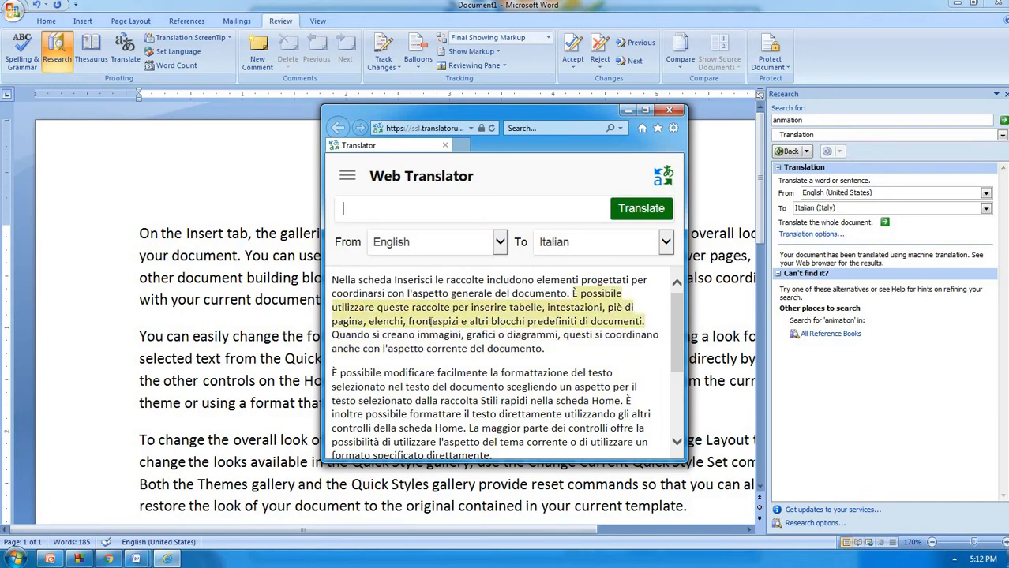
{"action": "mouse_move", "coordinate": [431, 321]}
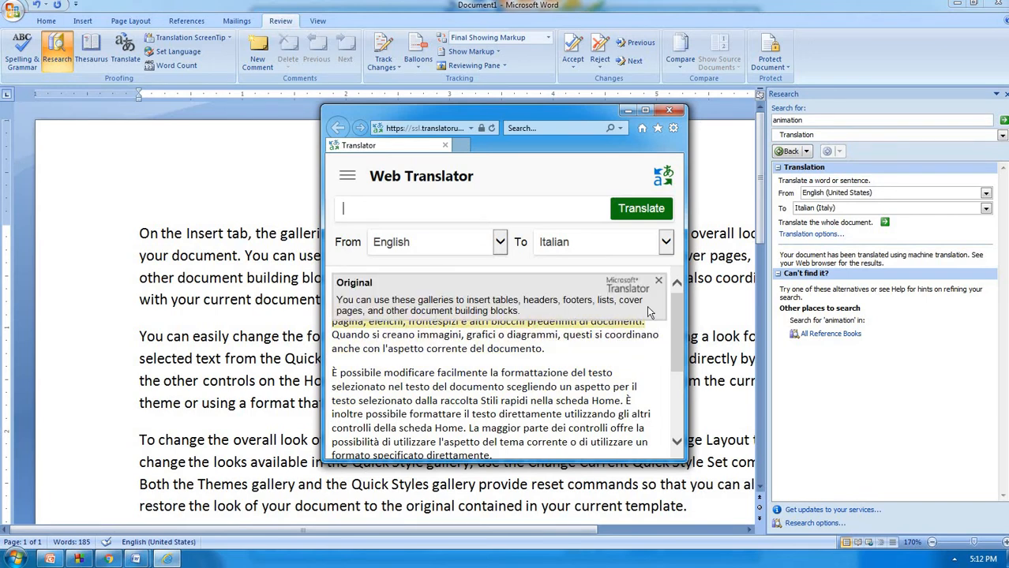
{"action": "mouse_move", "coordinate": [586, 365]}
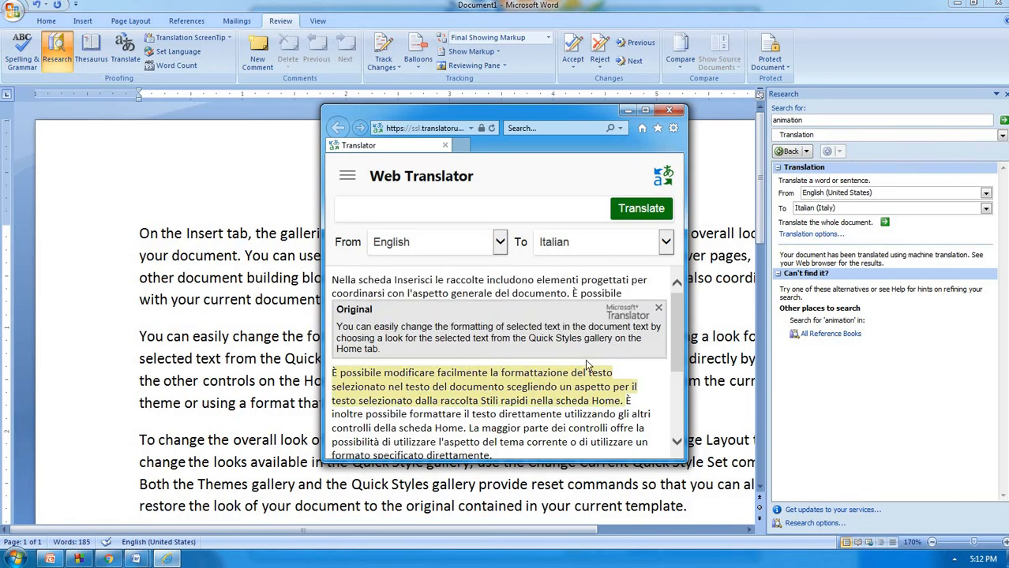
{"action": "left_click", "coordinate": [660, 308]}
{"action": "left_click", "coordinate": [669, 110]}
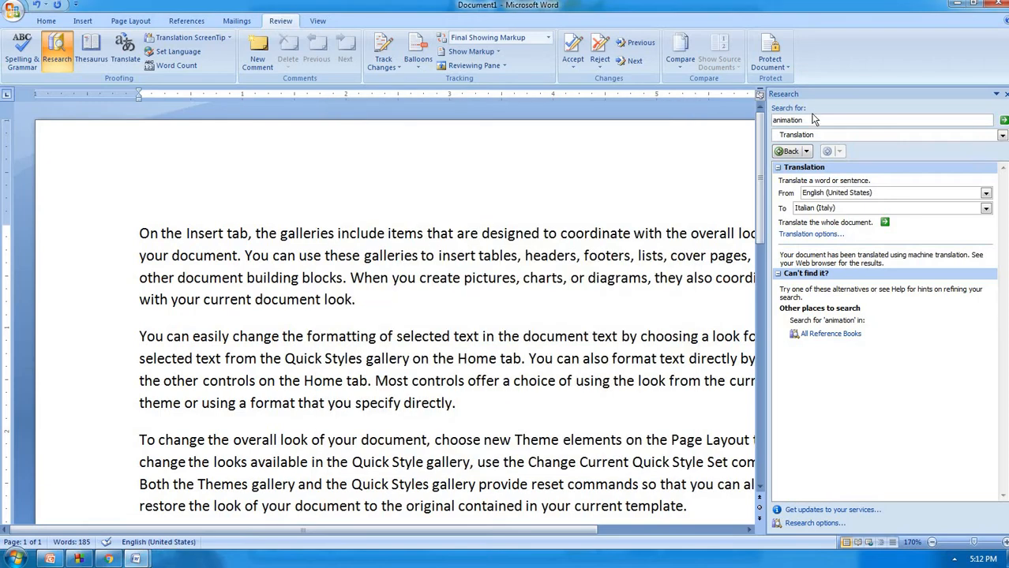
Close the Research pane and set Translation ScreenTips to French (France)
{"action": "left_click", "coordinate": [1005, 94]}
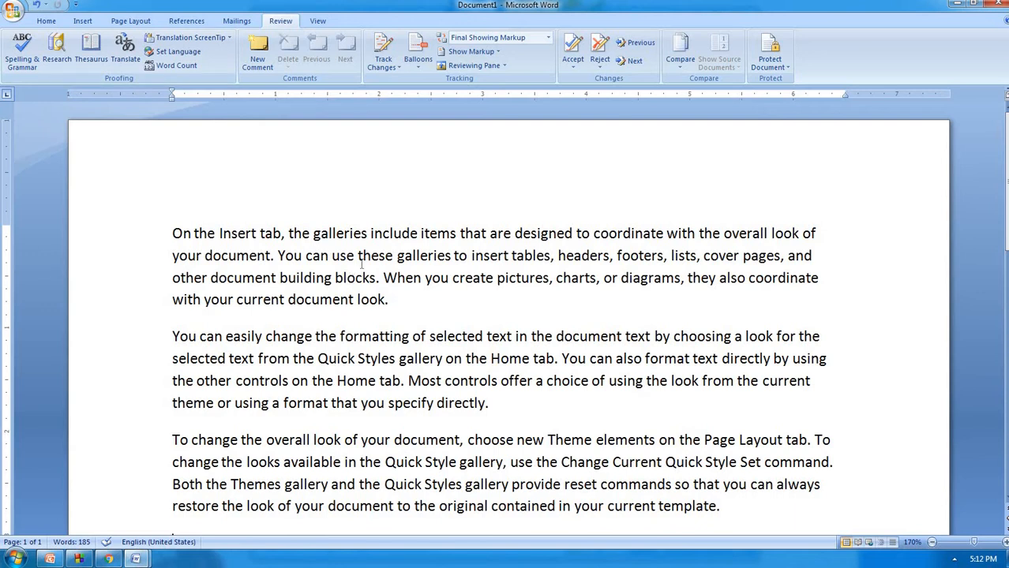
{"action": "left_click", "coordinate": [226, 38]}
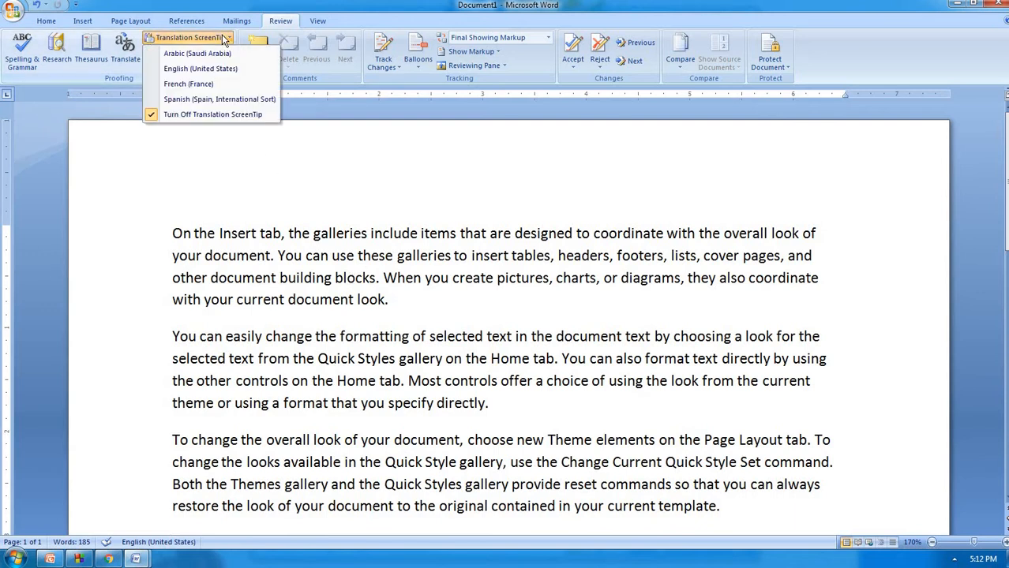
{"action": "left_click", "coordinate": [188, 82]}
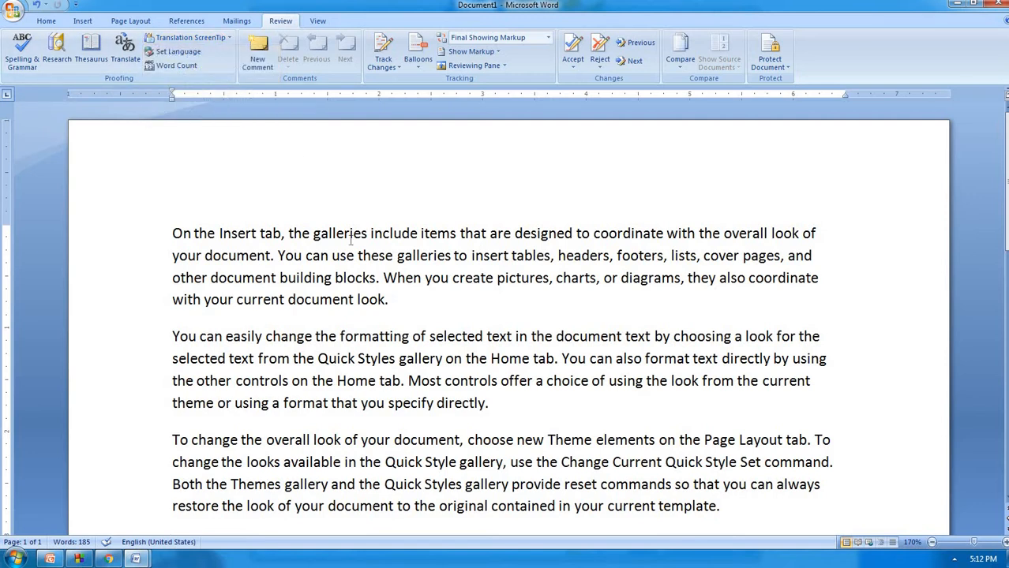
Preview French ScreenTip translations such as 'block' as 'bloc', then turn Translation ScreenTips off
{"action": "mouse_move", "coordinate": [337, 233]}
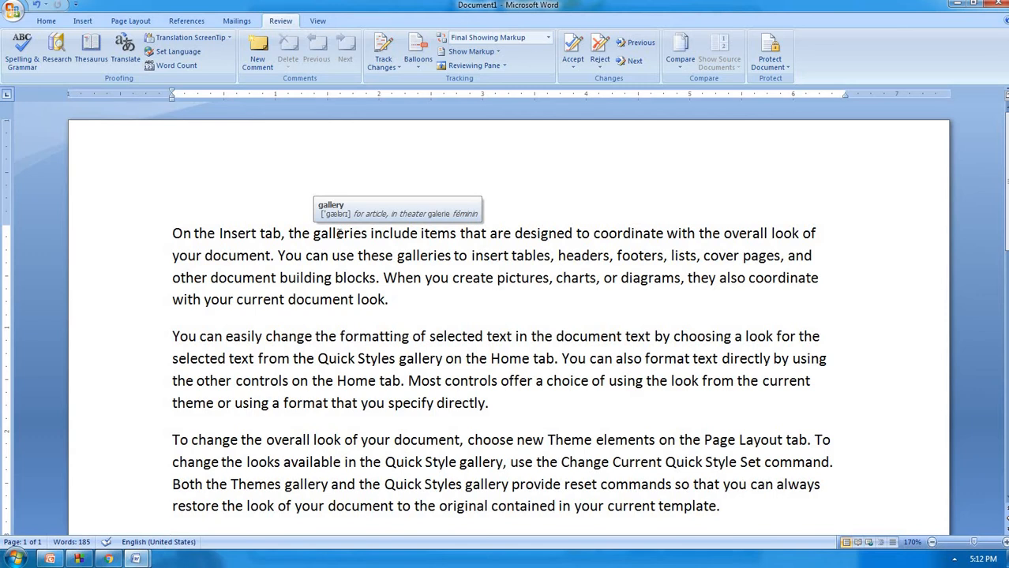
{"action": "mouse_move", "coordinate": [346, 254]}
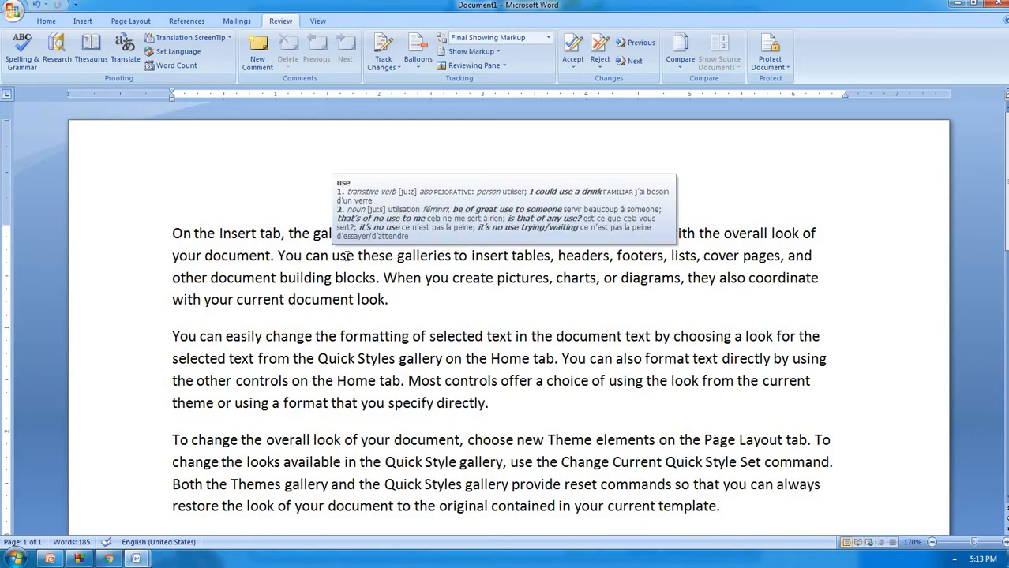
{"action": "mouse_move", "coordinate": [356, 278]}
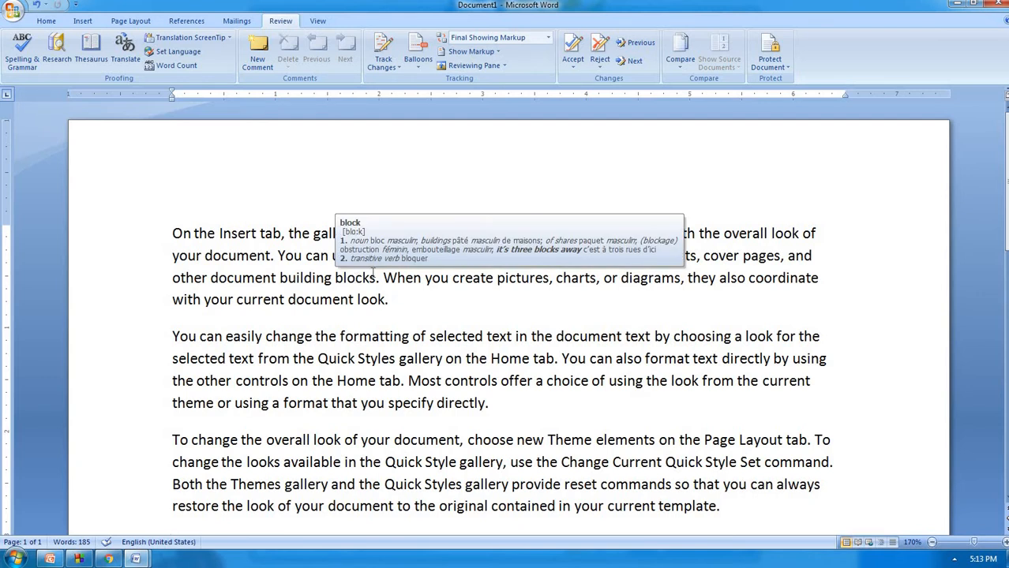
{"action": "mouse_move", "coordinate": [375, 262]}
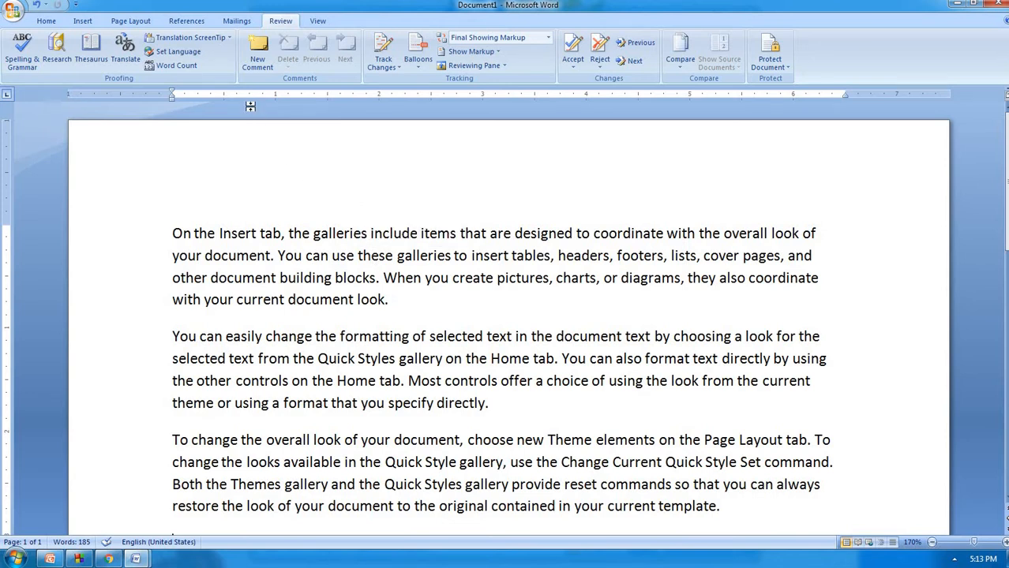
{"action": "left_click", "coordinate": [189, 38]}
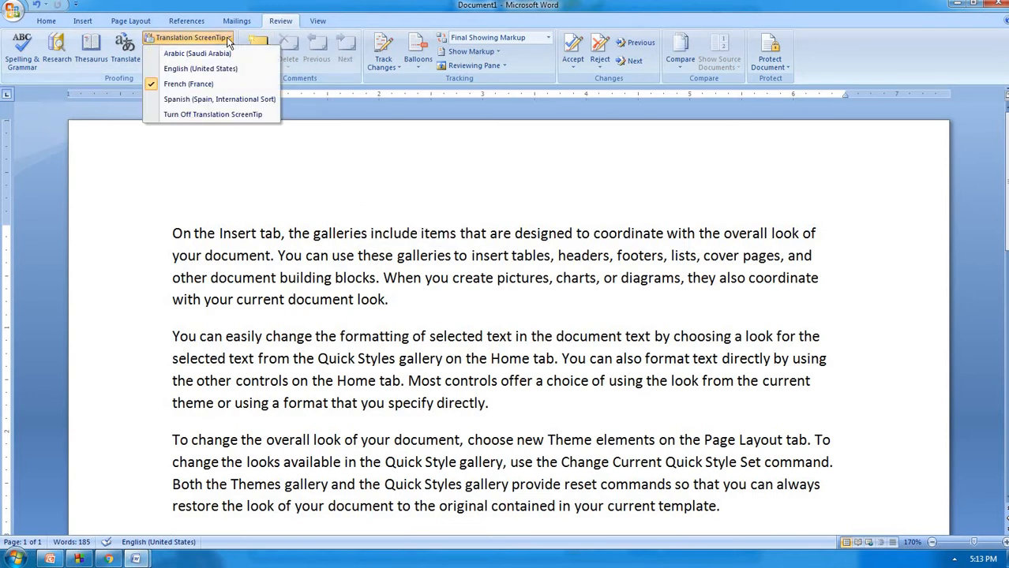
{"action": "left_click", "coordinate": [233, 113]}
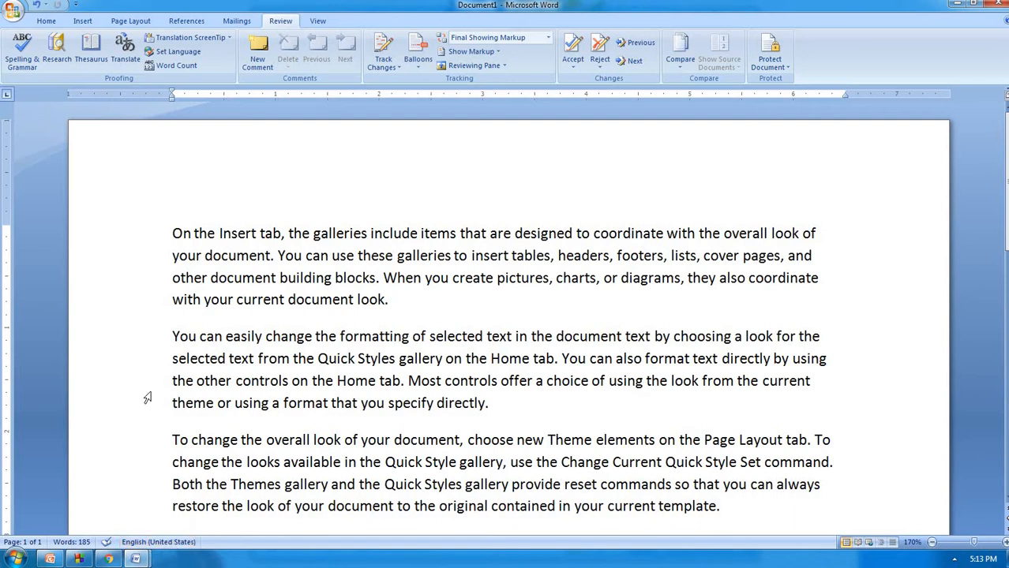
{"action": "left_click", "coordinate": [194, 50]}
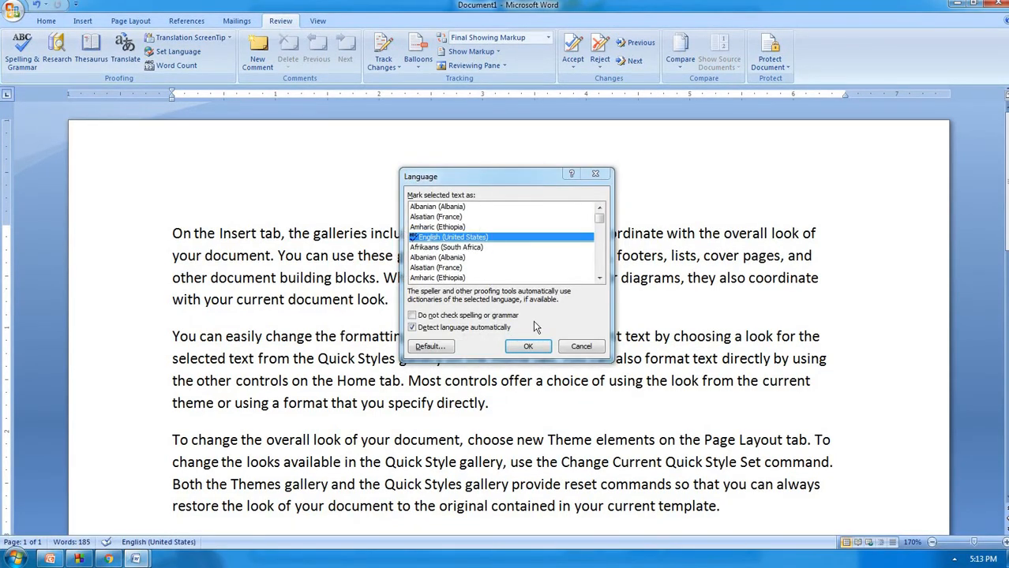
{"action": "left_click", "coordinate": [580, 348]}
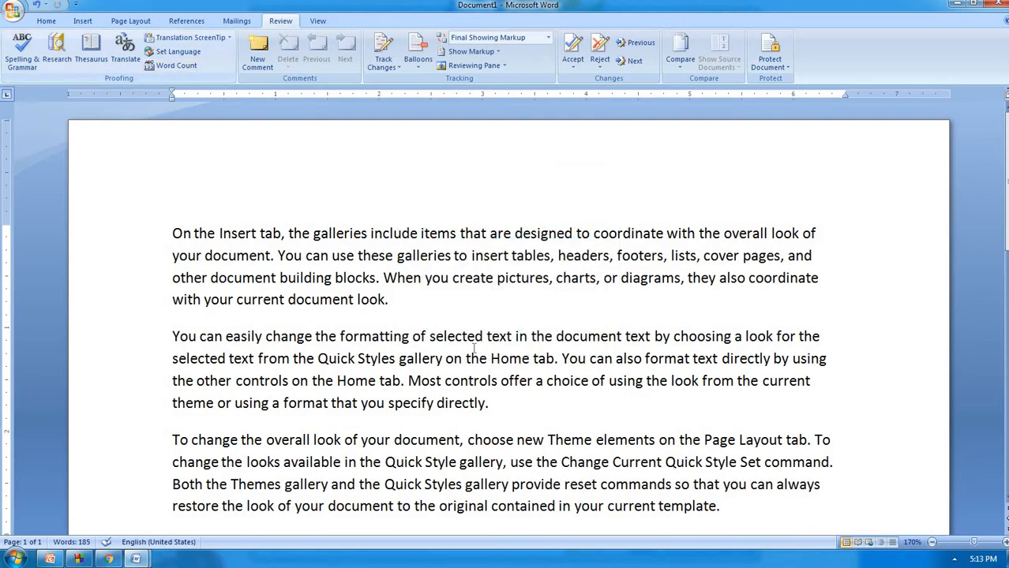
{"action": "scroll", "coordinate": [476, 359], "scroll_direction": "down", "scroll_amount": 2}
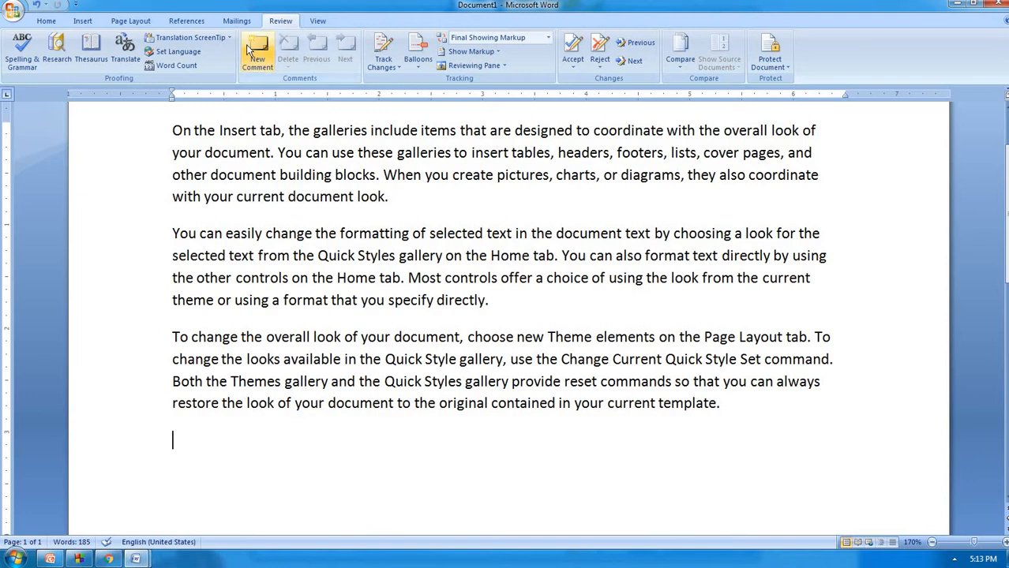
{"action": "left_click", "coordinate": [169, 66]}
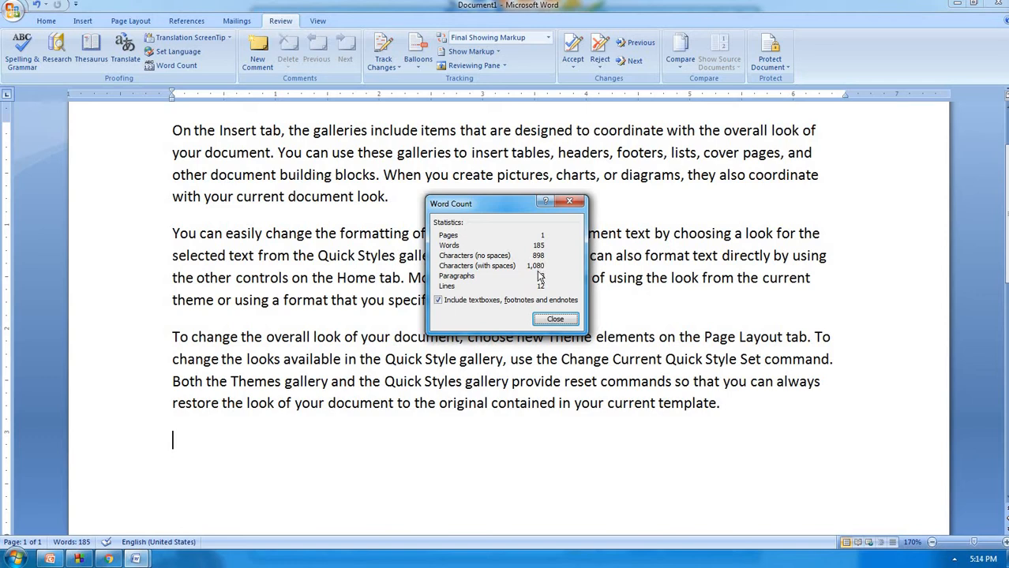
{"action": "left_click", "coordinate": [556, 320]}
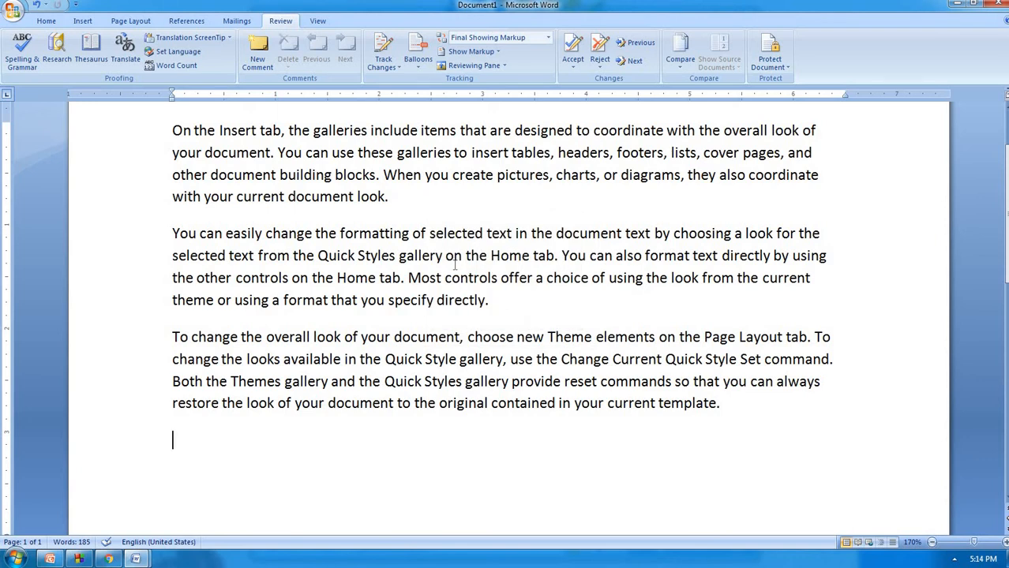
{"action": "key", "text": "ctrl+shift+g"}
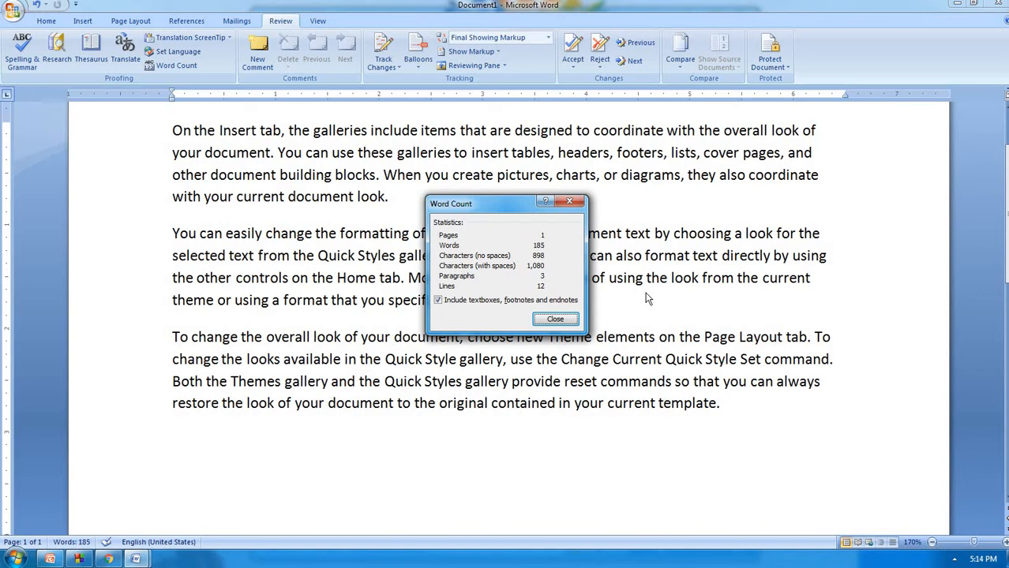
{"action": "left_click", "coordinate": [556, 320]}
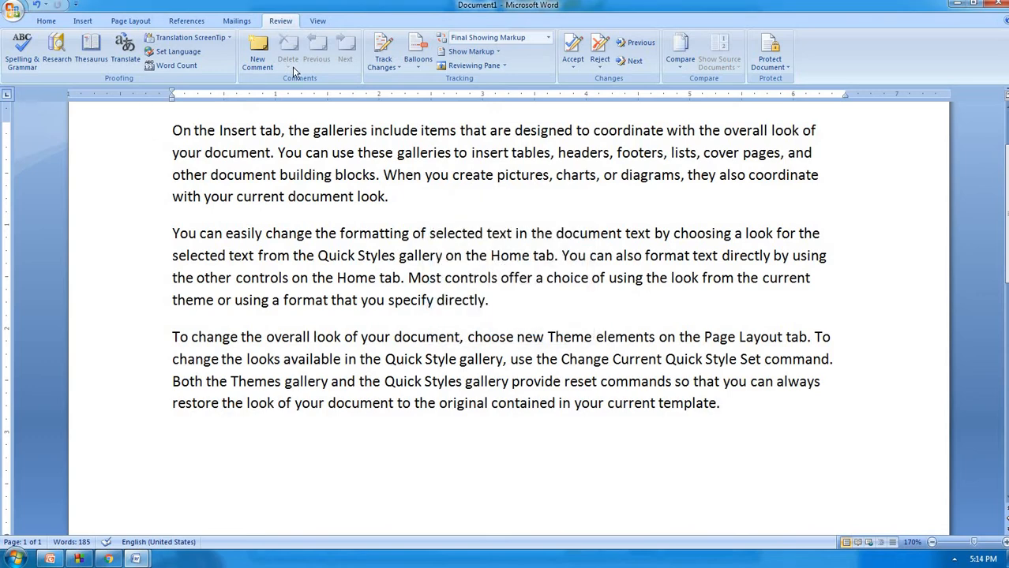
{"action": "scroll", "coordinate": [408, 213], "scroll_direction": "up", "scroll_amount": 2}
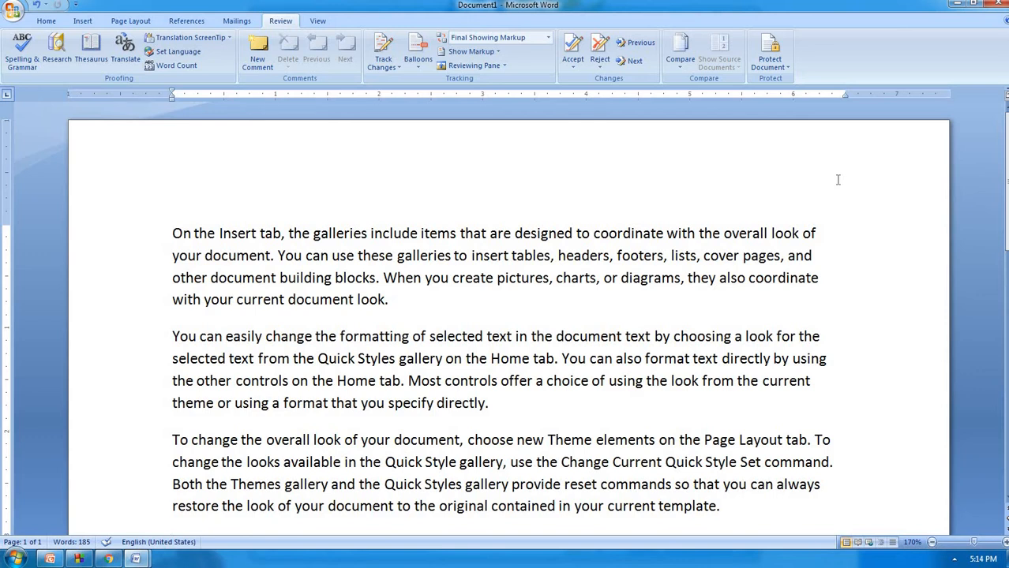
{"action": "double_click", "coordinate": [356, 235]}
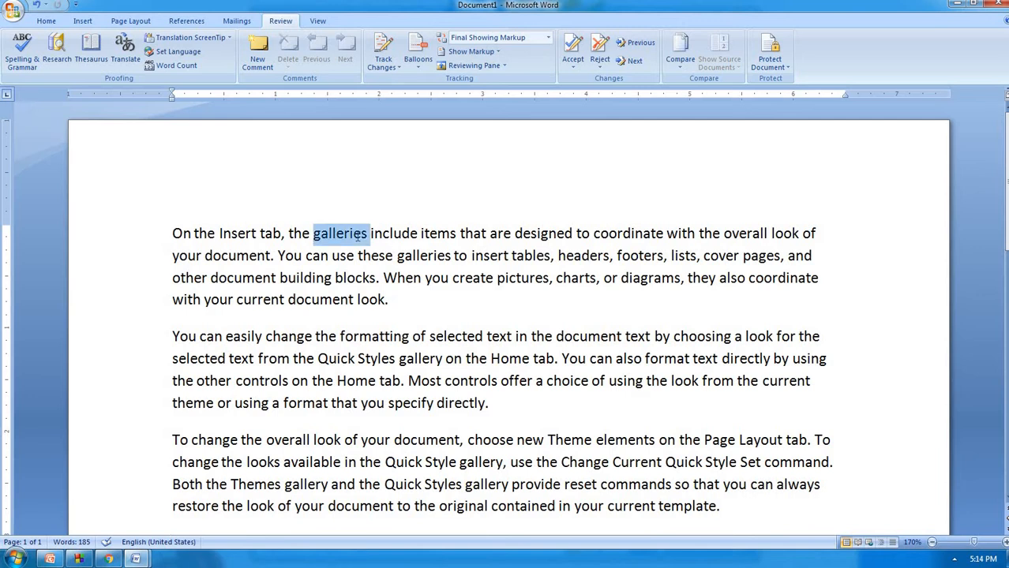
{"action": "left_click", "coordinate": [261, 55]}
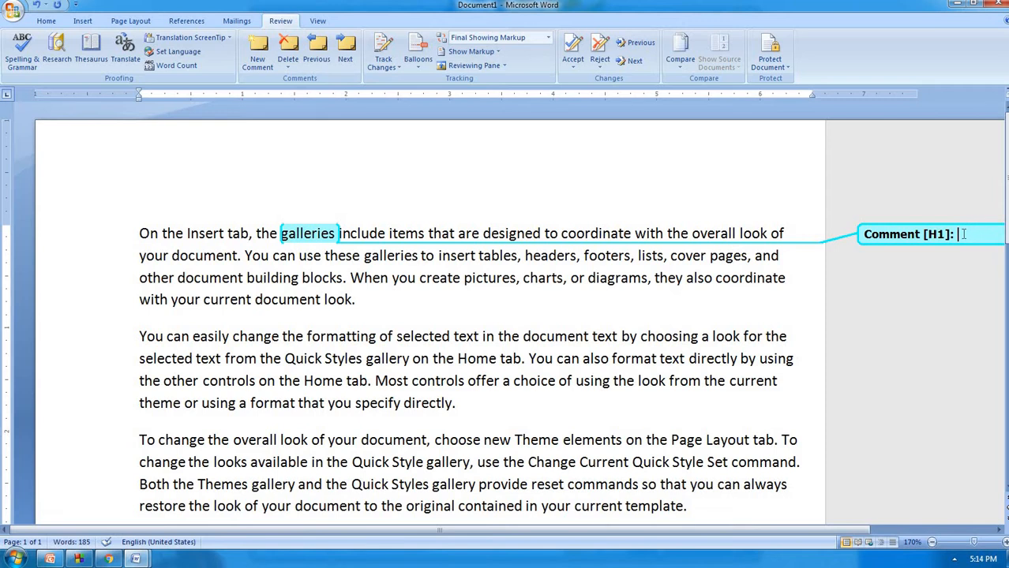
Finish the 'albums' comment on galleries and add a 'text edditing' comment on 'formatting'
{"action": "type", "text": "albums"}
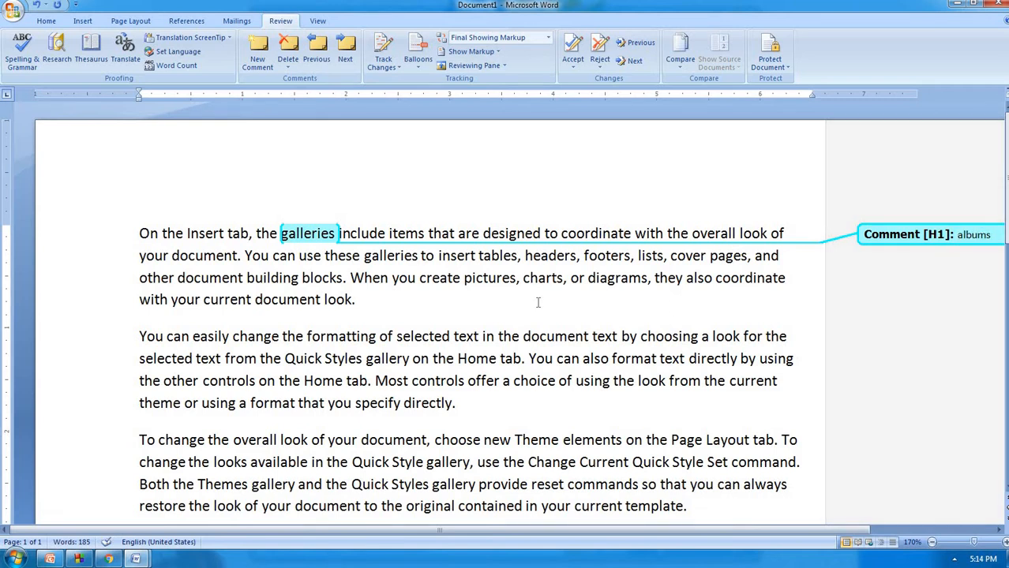
{"action": "double_click", "coordinate": [343, 336]}
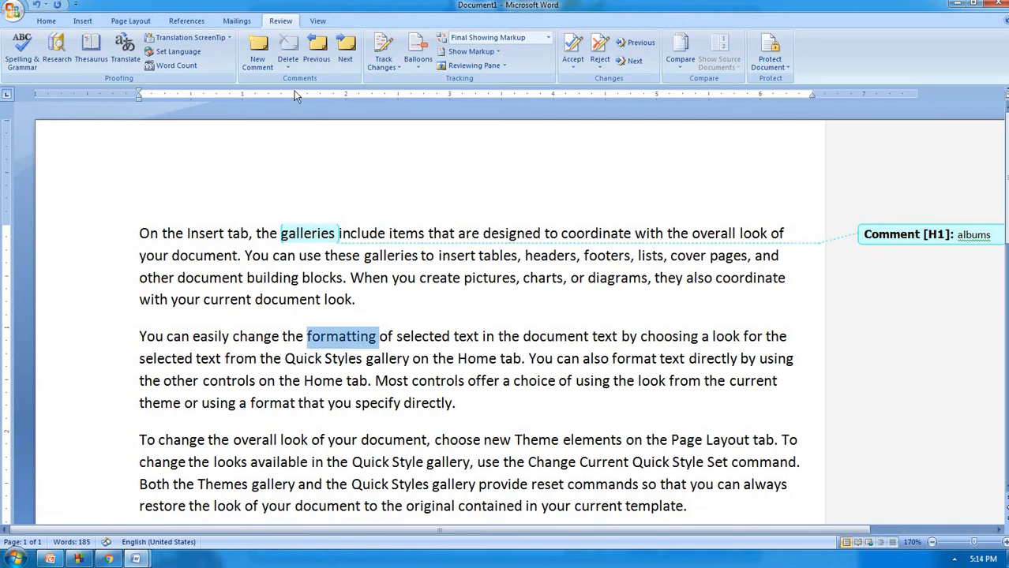
{"action": "left_click", "coordinate": [263, 52]}
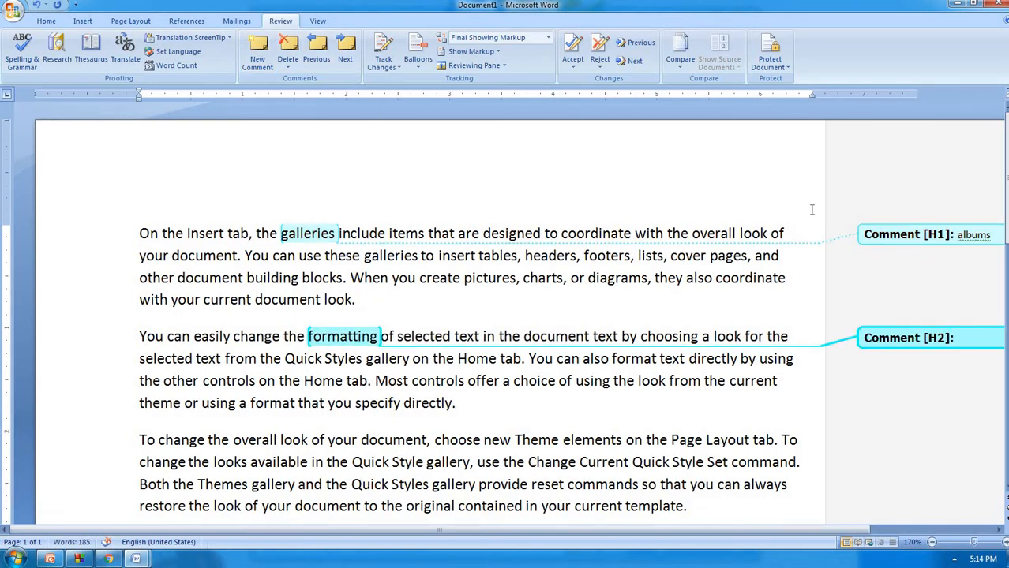
{"action": "type", "text": "text e"}
{"action": "type", "text": "dditing"}
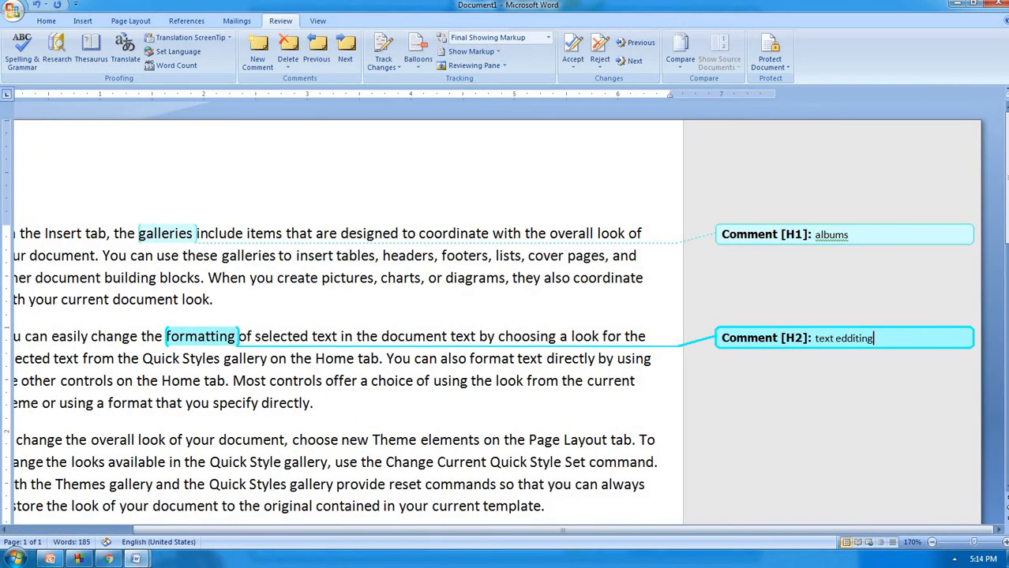
Add a comment reading 'new window/file' to the word 'document' in the third paragraph
{"action": "double_click", "coordinate": [251, 439]}
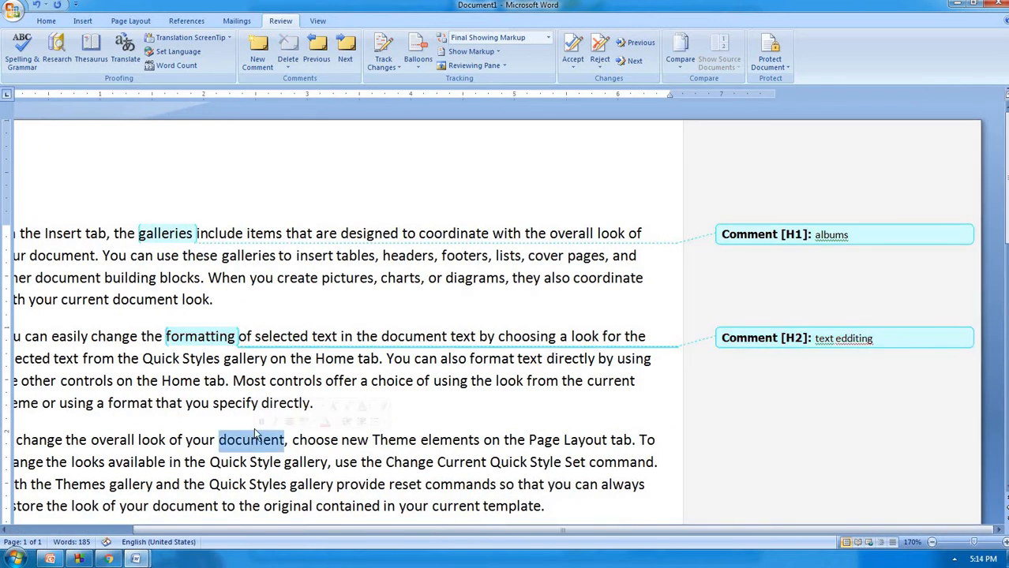
{"action": "left_click", "coordinate": [258, 49]}
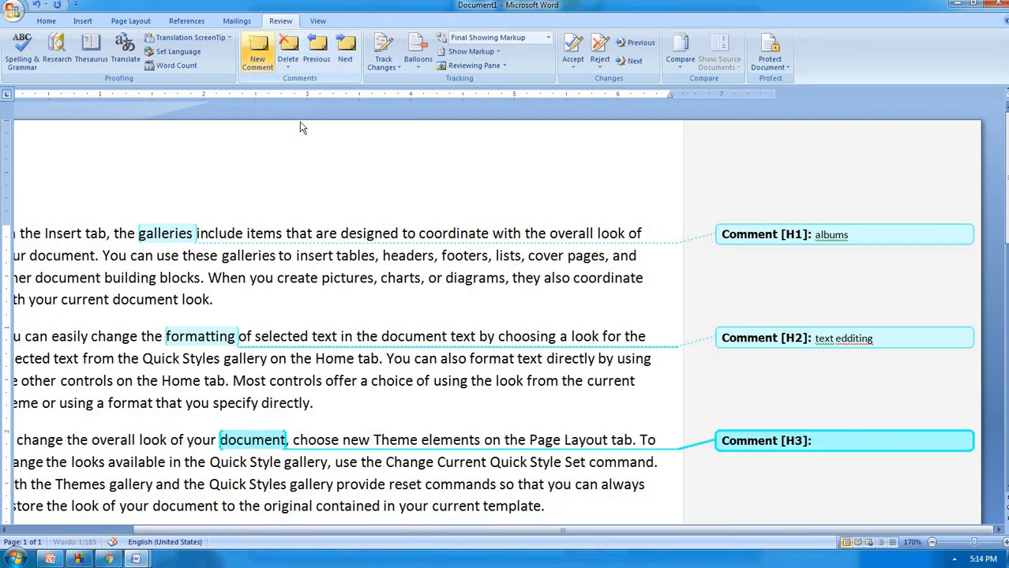
{"action": "type", "text": "n"}
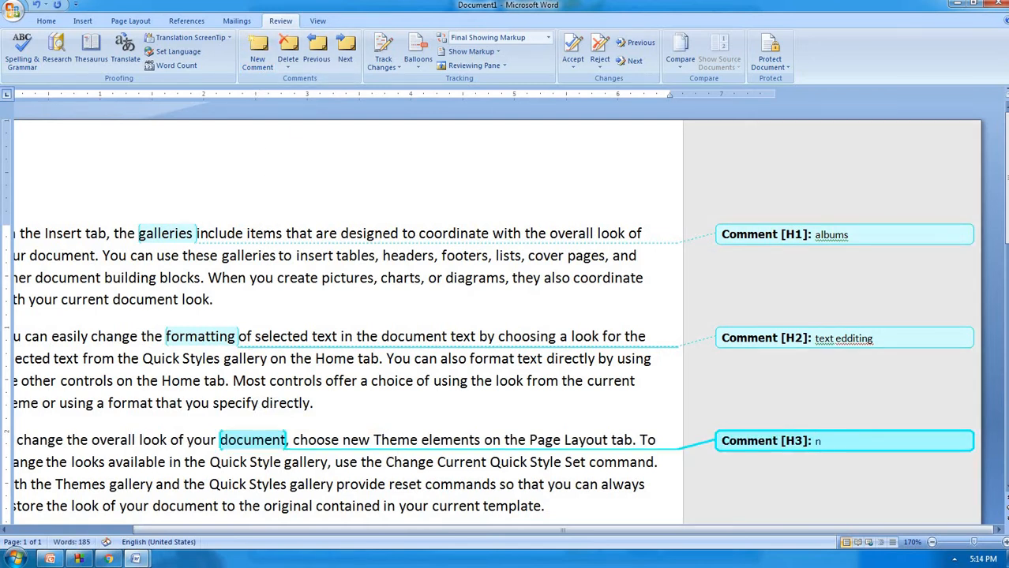
{"action": "type", "text": "ew window/file"}
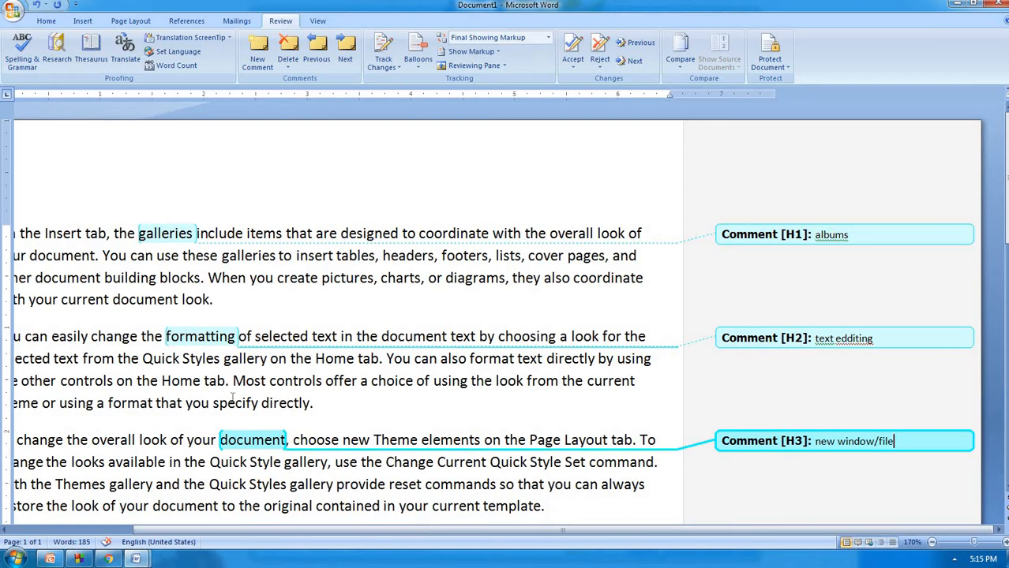
Step through the comments with Previous/Next and delete the 'albums' comment
{"action": "left_click", "coordinate": [317, 49]}
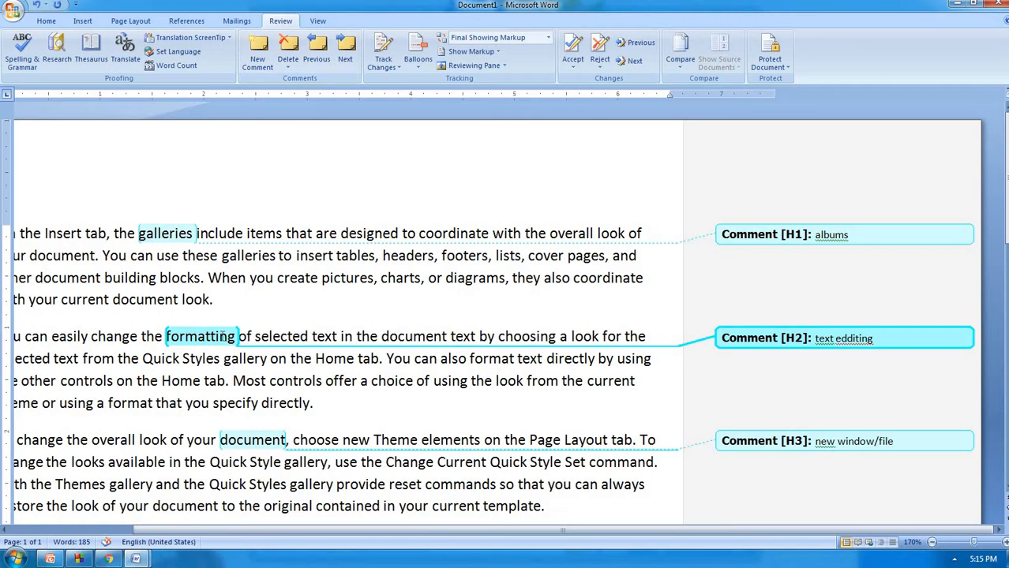
{"action": "left_click", "coordinate": [329, 57]}
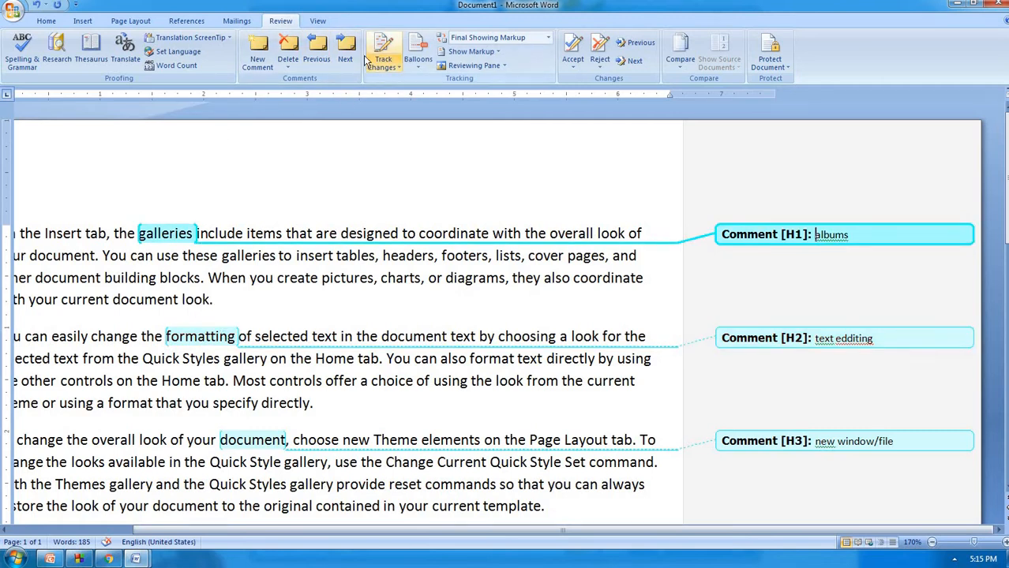
{"action": "left_click", "coordinate": [345, 52]}
{"action": "left_click", "coordinate": [344, 52]}
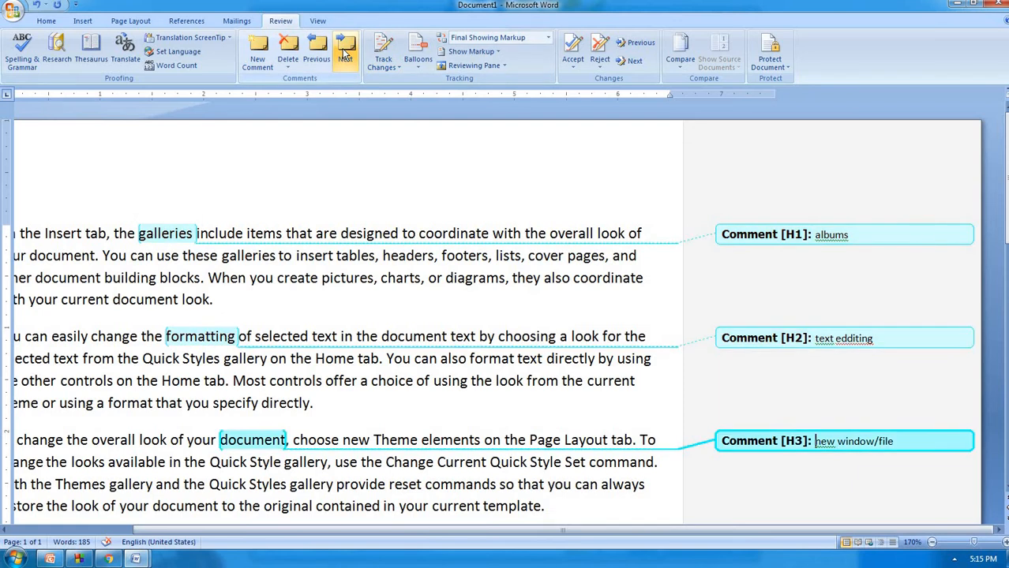
{"action": "left_click", "coordinate": [310, 63]}
{"action": "left_click", "coordinate": [310, 63]}
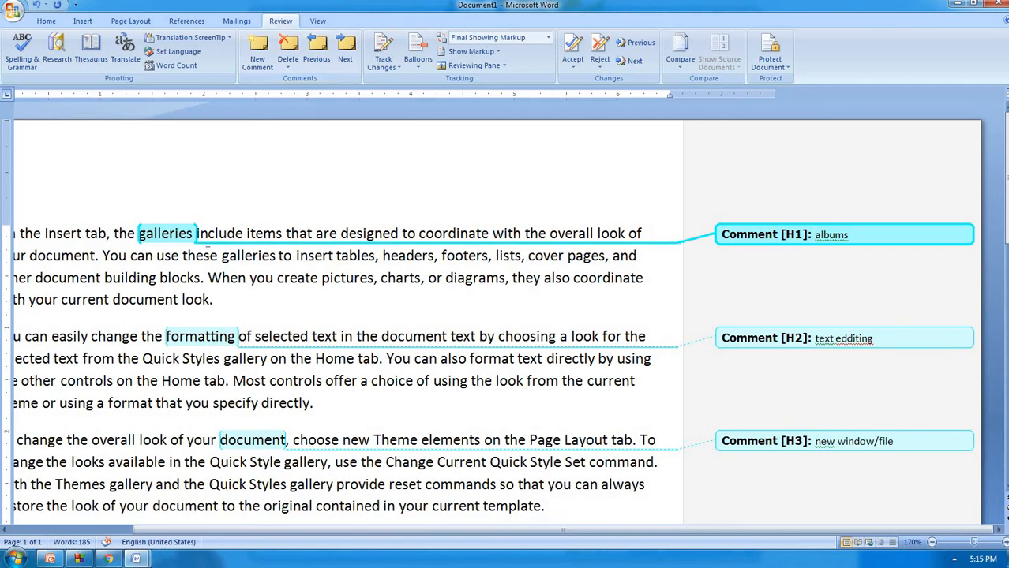
{"action": "left_click", "coordinate": [289, 66]}
{"action": "left_click", "coordinate": [301, 81]}
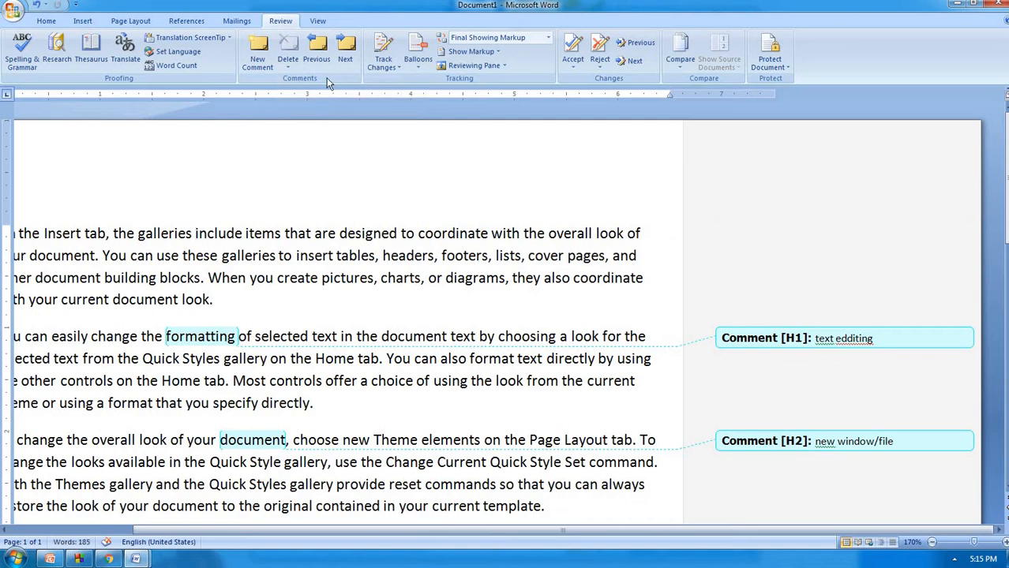
Delete all remaining comments in the document
{"action": "left_click", "coordinate": [347, 58]}
{"action": "left_click", "coordinate": [287, 68]}
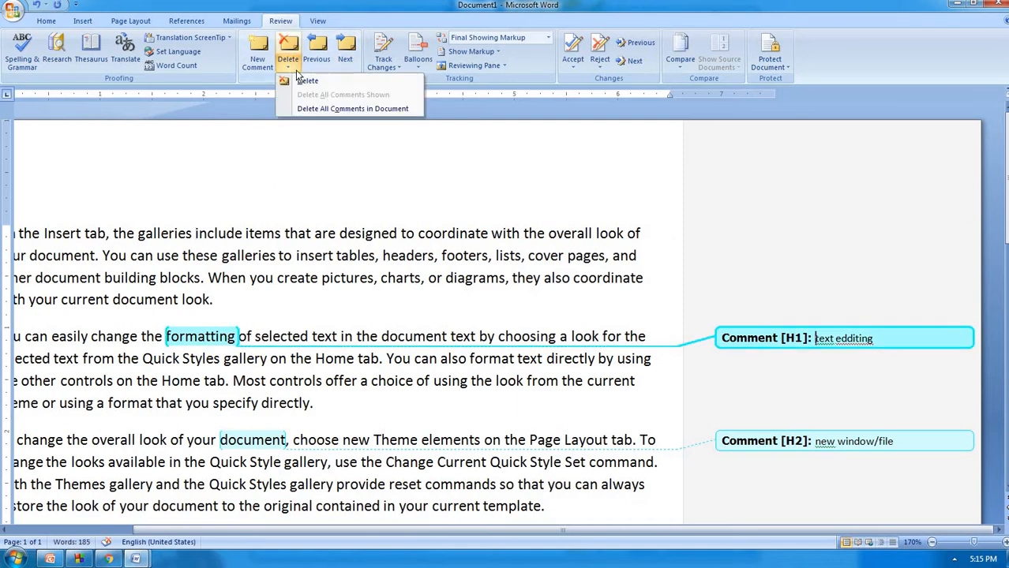
{"action": "left_click", "coordinate": [168, 230]}
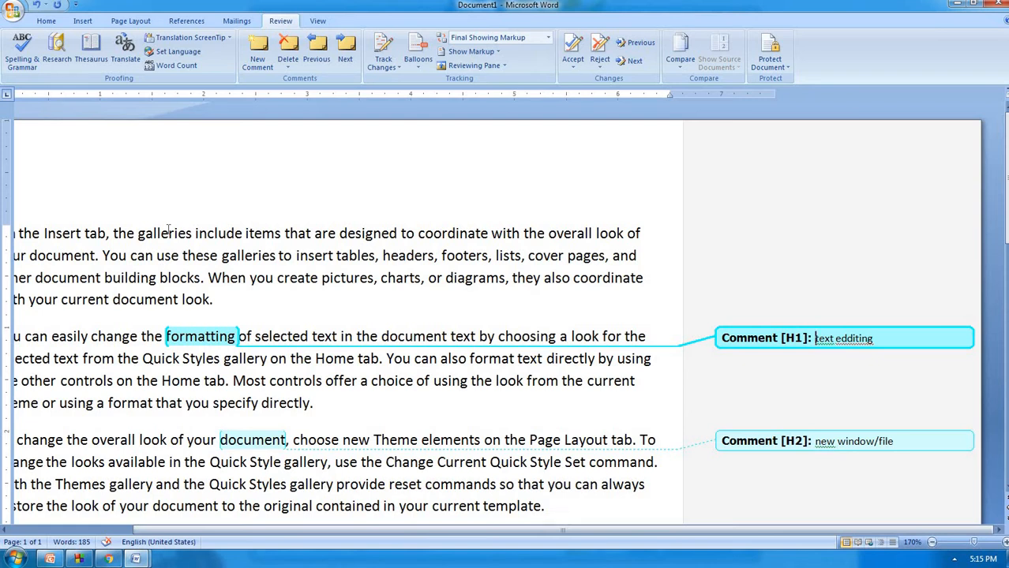
{"action": "left_click", "coordinate": [285, 69]}
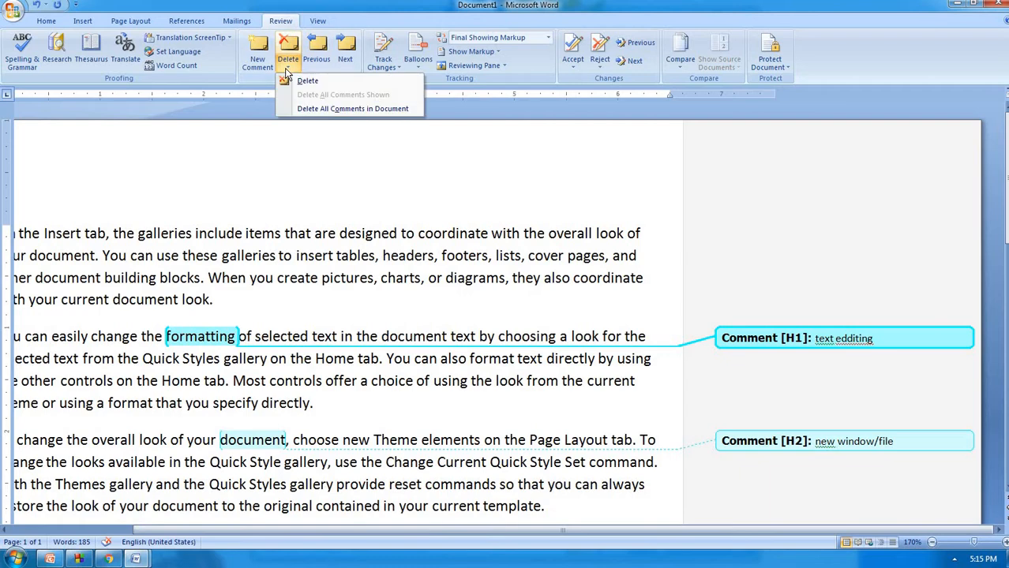
{"action": "left_click", "coordinate": [323, 109]}
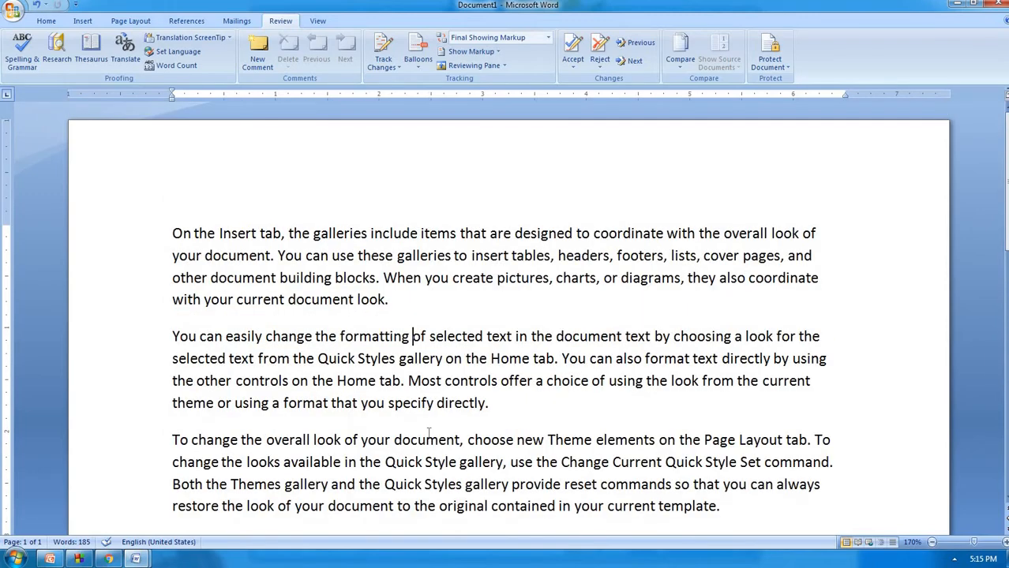
Place the cursor after the first paragraph and switch Track Changes on
{"action": "left_click", "coordinate": [457, 282]}
{"action": "left_click", "coordinate": [416, 306]}
{"action": "left_click", "coordinate": [384, 65]}
{"action": "left_click", "coordinate": [394, 47]}
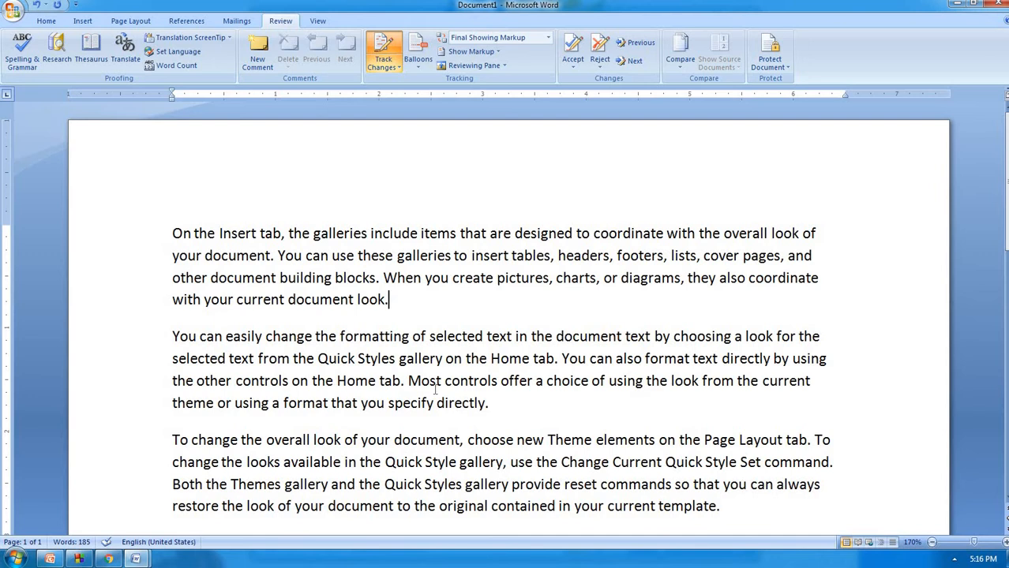
Toggle tracking off and back on, then delete the second paragraph as a tracked change
{"action": "key", "text": "ctrl+shift+e"}
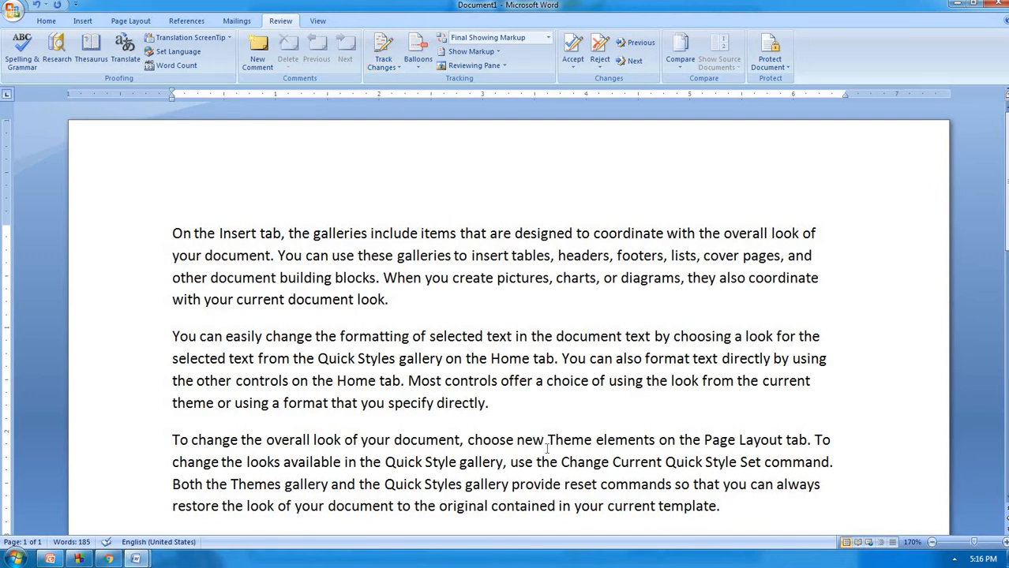
{"action": "key", "text": "ctrl+shift+e"}
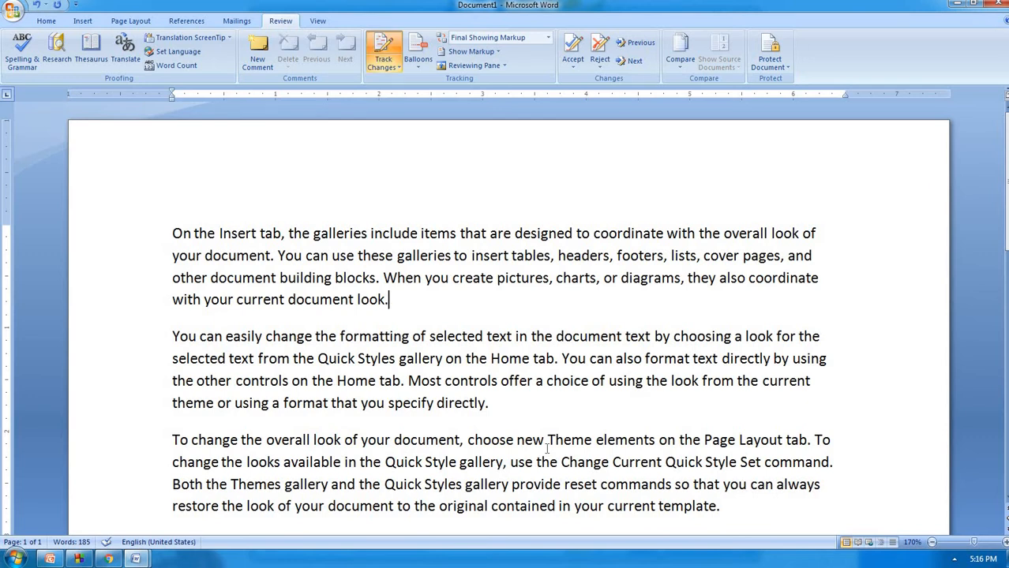
{"action": "scroll", "coordinate": [246, 406], "scroll_direction": "down", "scroll_amount": 1}
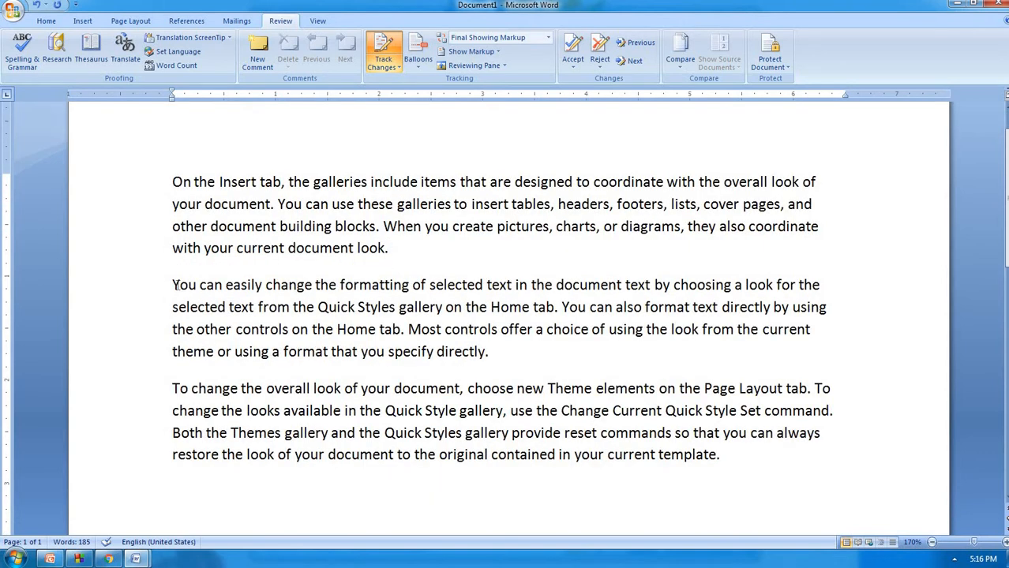
{"action": "left_click_drag", "start_coordinate": [175, 286], "coordinate": [488, 356]}
{"action": "key", "text": "Delete"}
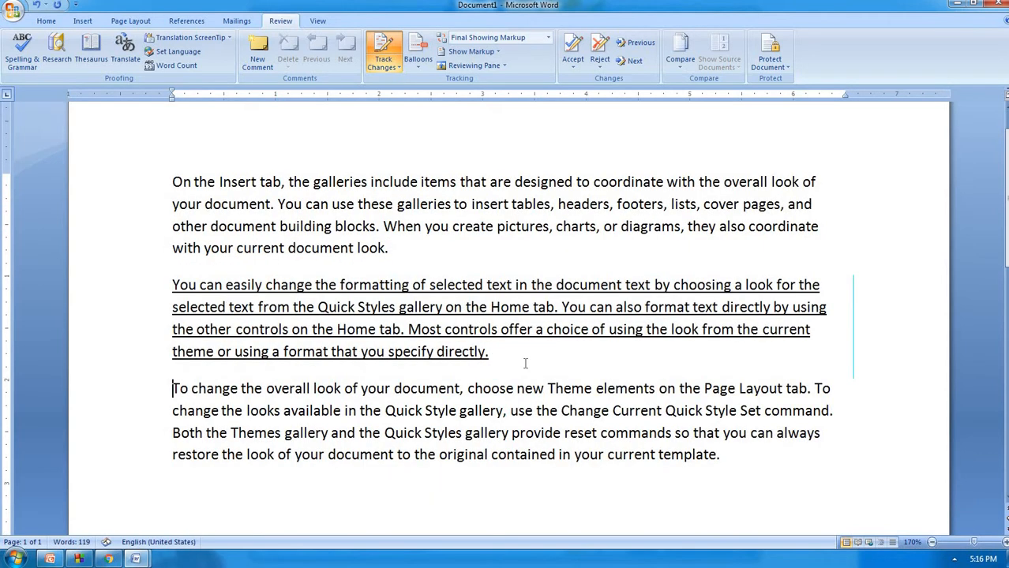
Make the third paragraph bold, italic and underlined
{"action": "mouse_move", "coordinate": [173, 387]}
{"action": "left_mouse_down"}
{"action": "mouse_move", "coordinate": [720, 457]}
{"action": "mouse_move", "coordinate": [158, 391]}
{"action": "left_mouse_up"}
{"action": "left_click", "coordinate": [725, 454]}
{"action": "key", "text": "ctrl+b"}
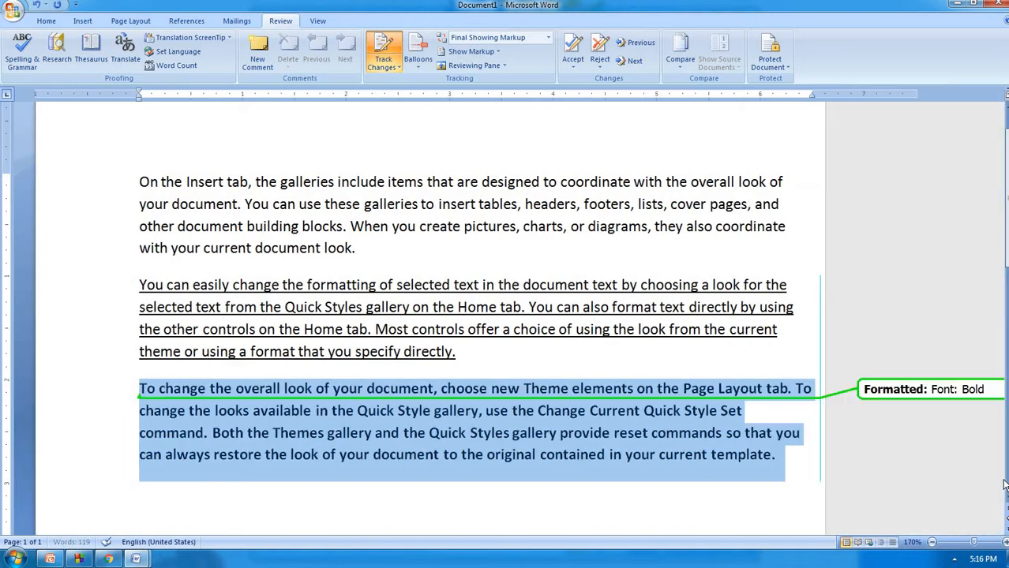
{"action": "key", "text": "ctrl+i"}
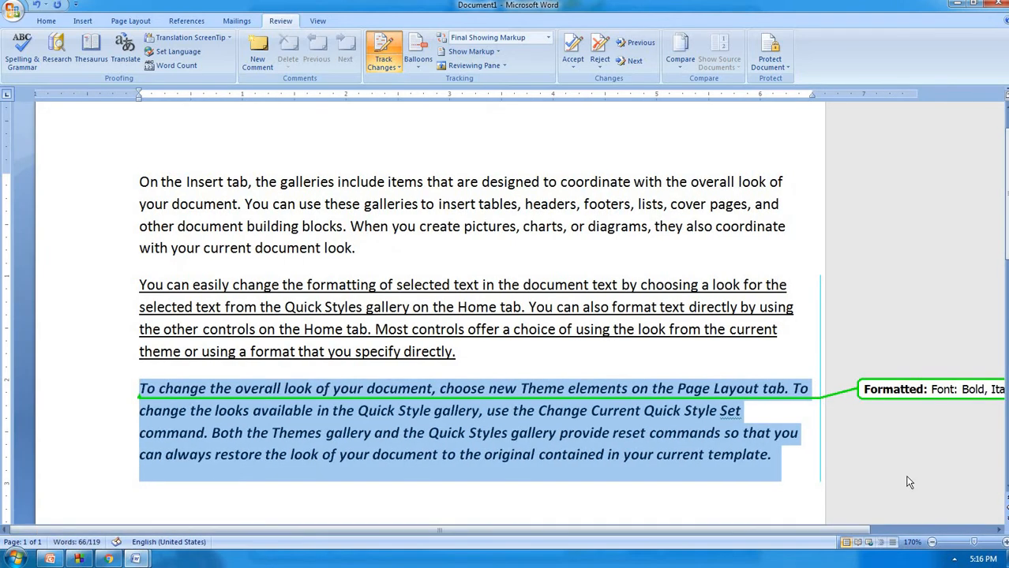
{"action": "key", "text": "ctrl+u"}
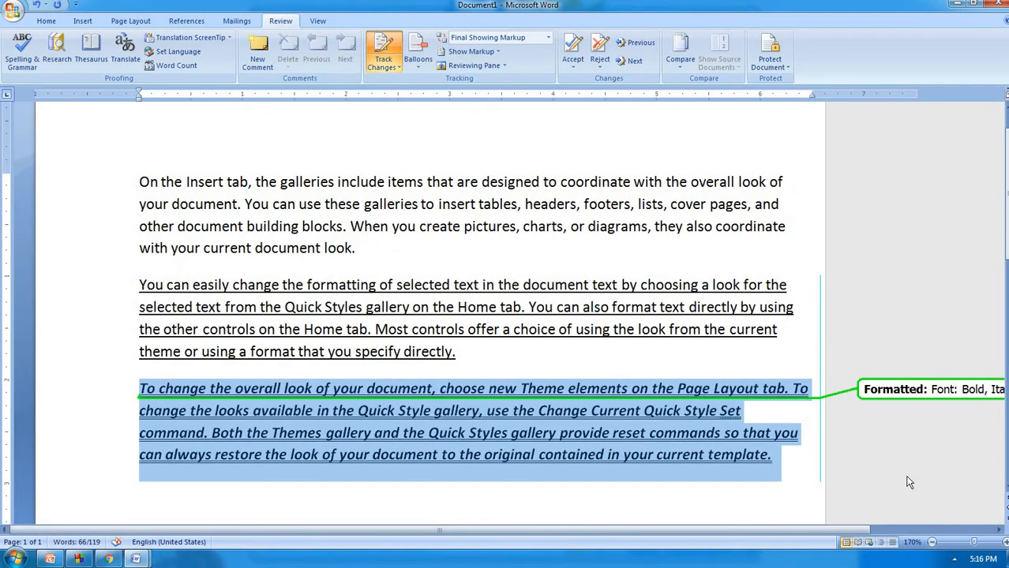
Insert a new line of random letters after the first paragraph
{"action": "left_click", "coordinate": [366, 249]}
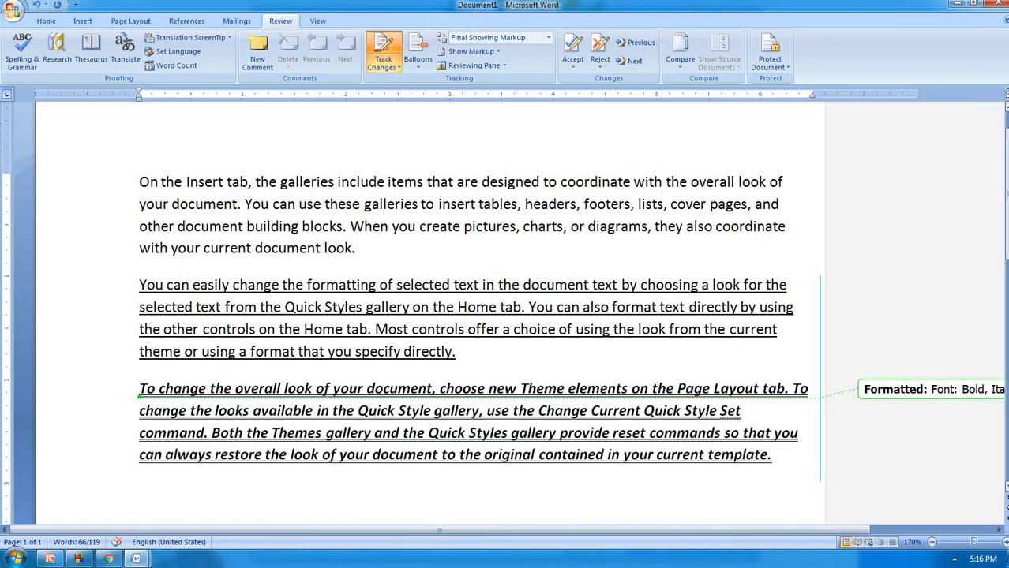
{"action": "key", "text": "Return"}
{"action": "type", "text": "hkghhgkhfgkh"}
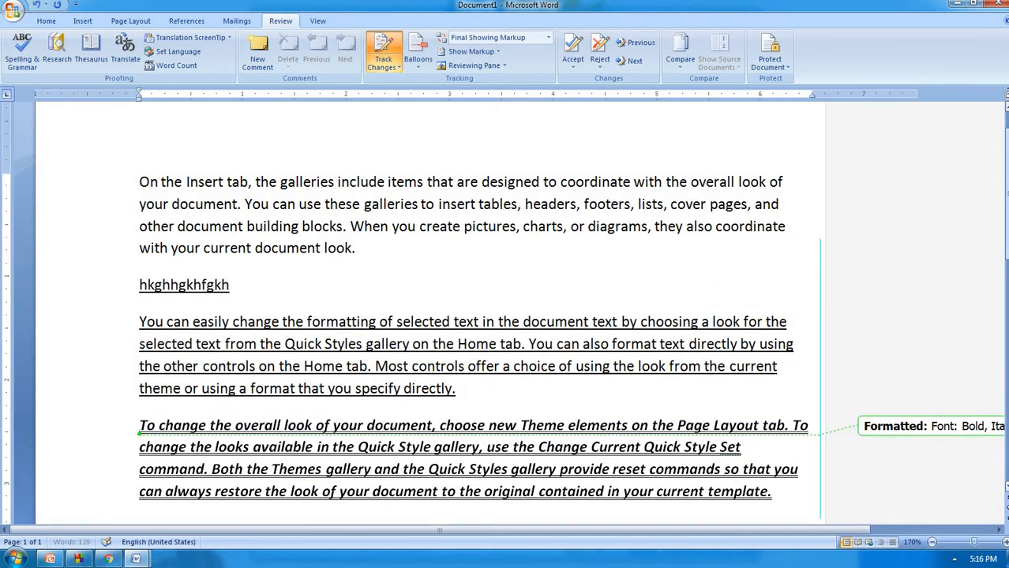
{"action": "type", "text": "kfhgkhgkhgkfhghkdhgkfdhgkh"}
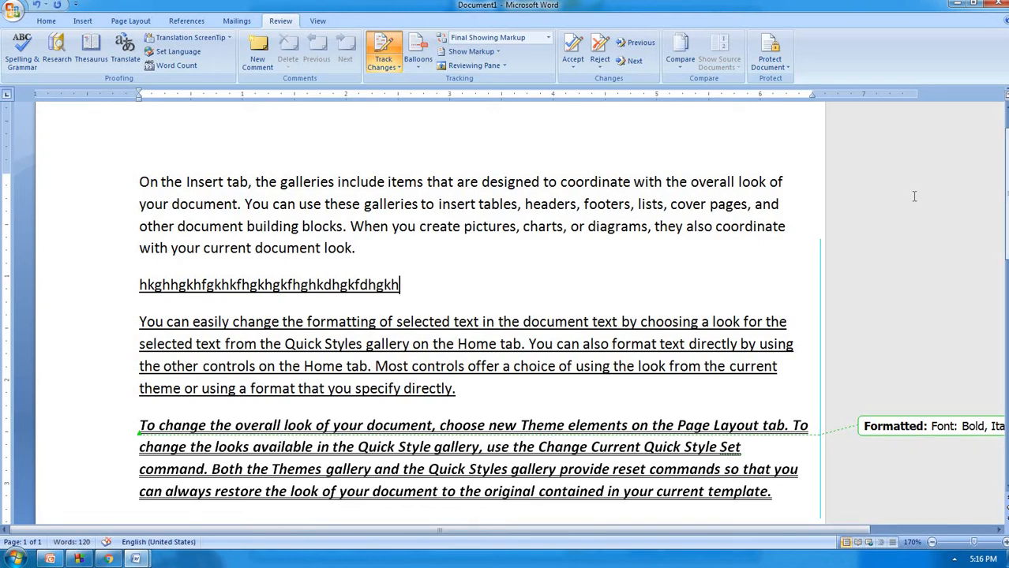
{"action": "scroll", "coordinate": [911, 196], "scroll_direction": "down", "scroll_amount": 3, "text": "ctrl"}
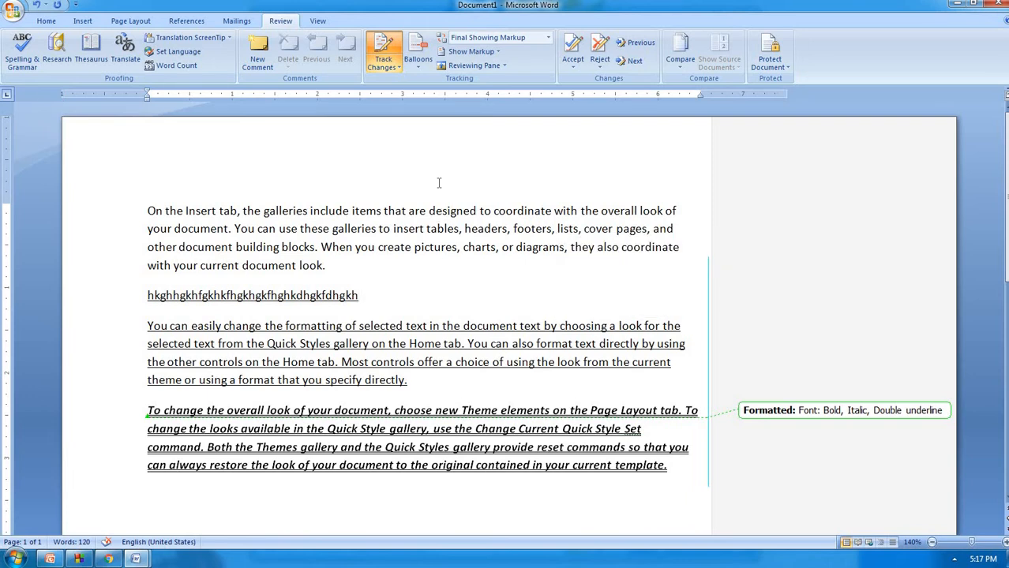
In Change Tracking Options, mark insertions as colour only by author and deletions as colour only in blue
{"action": "left_click", "coordinate": [399, 69]}
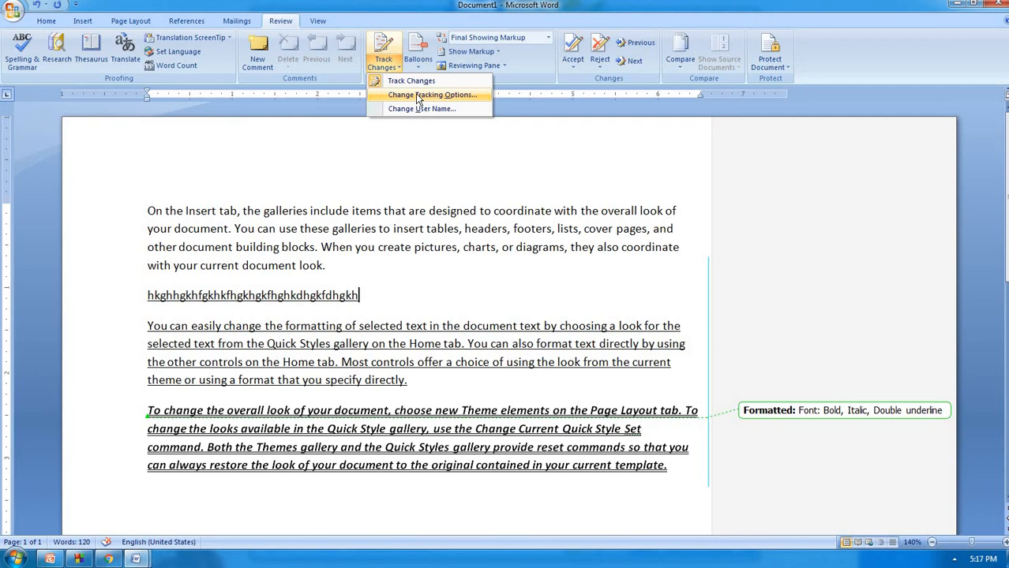
{"action": "left_click", "coordinate": [415, 93]}
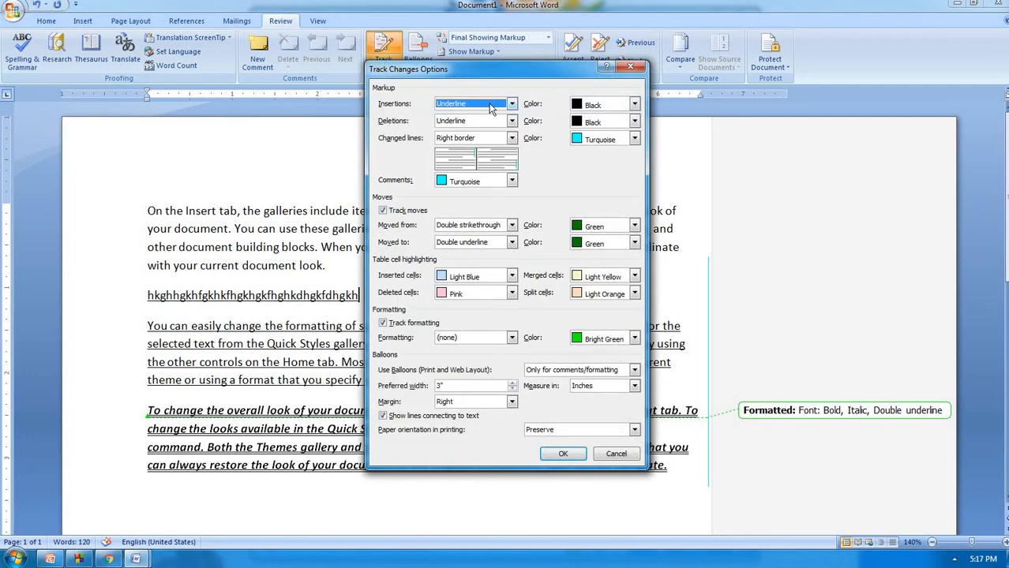
{"action": "left_click", "coordinate": [511, 104]}
{"action": "left_click", "coordinate": [474, 122]}
{"action": "left_click", "coordinate": [634, 104]}
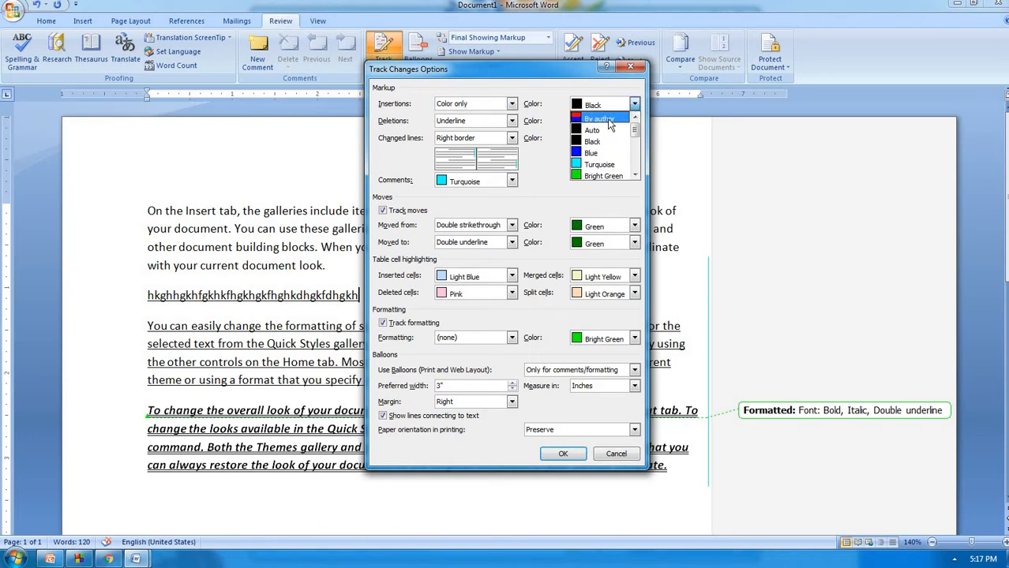
{"action": "left_click", "coordinate": [609, 119]}
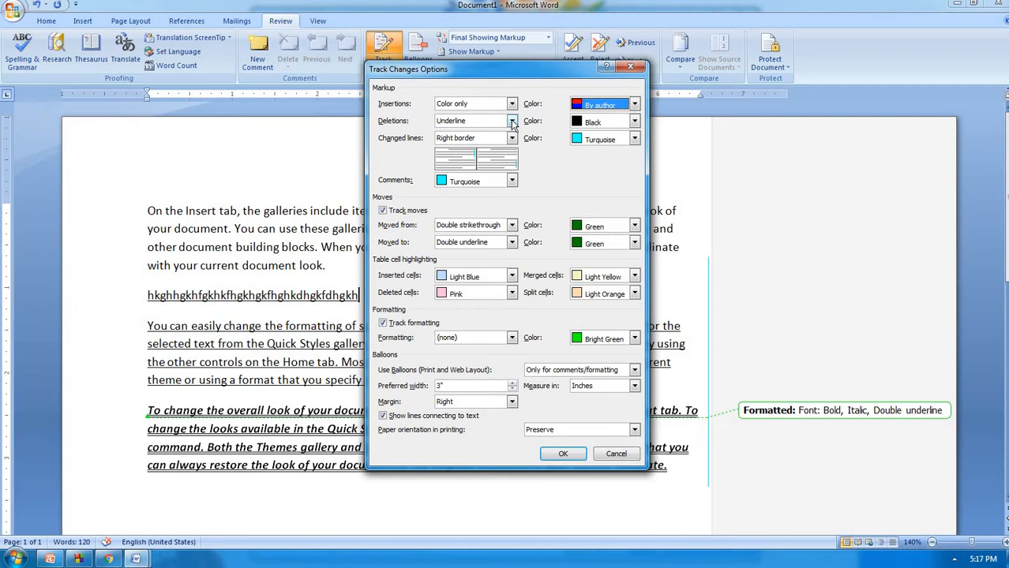
{"action": "left_click", "coordinate": [511, 122]}
{"action": "left_click", "coordinate": [485, 143]}
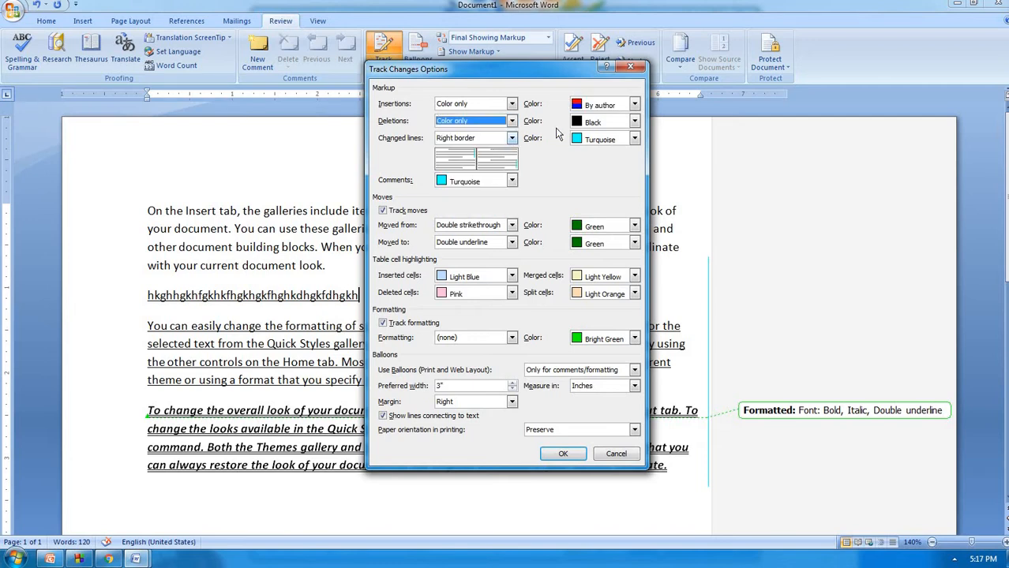
{"action": "left_click", "coordinate": [633, 122]}
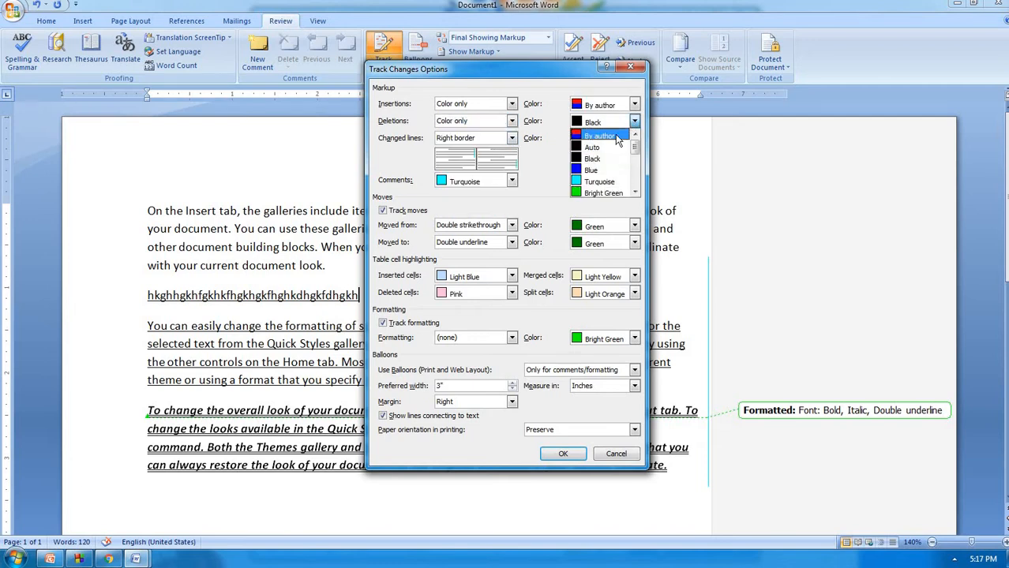
{"action": "left_click", "coordinate": [596, 171]}
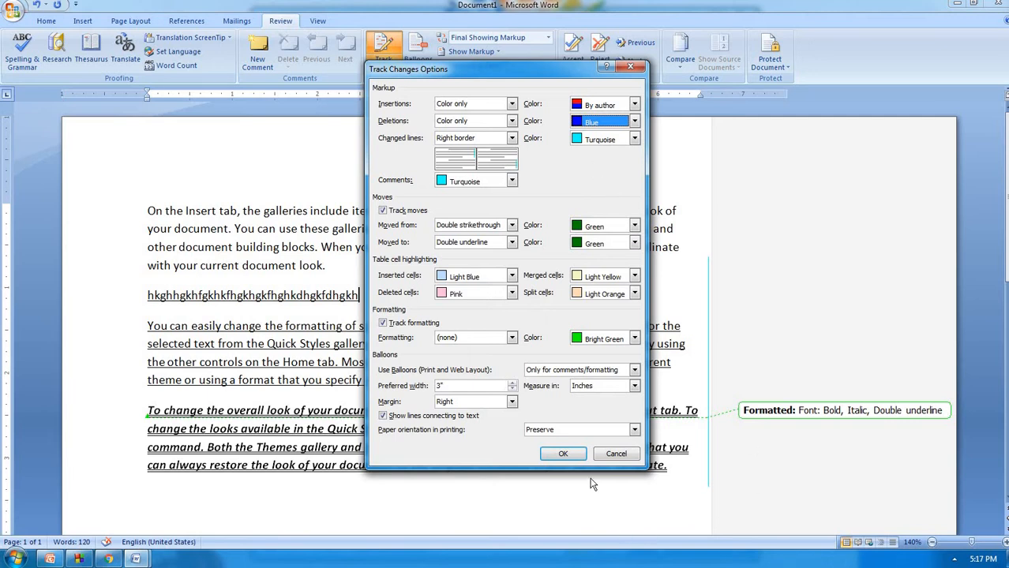
Apply the markup colours, remove the first paragraph's text after 'your', and add a 'computer data' line
{"action": "left_click", "coordinate": [571, 459]}
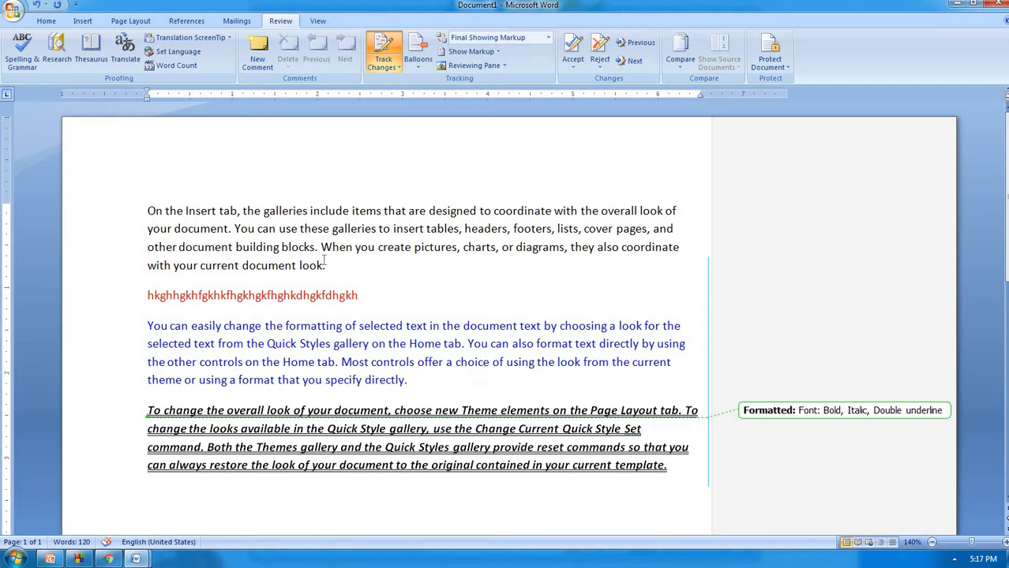
{"action": "left_click_drag", "start_coordinate": [323, 265], "coordinate": [209, 229]}
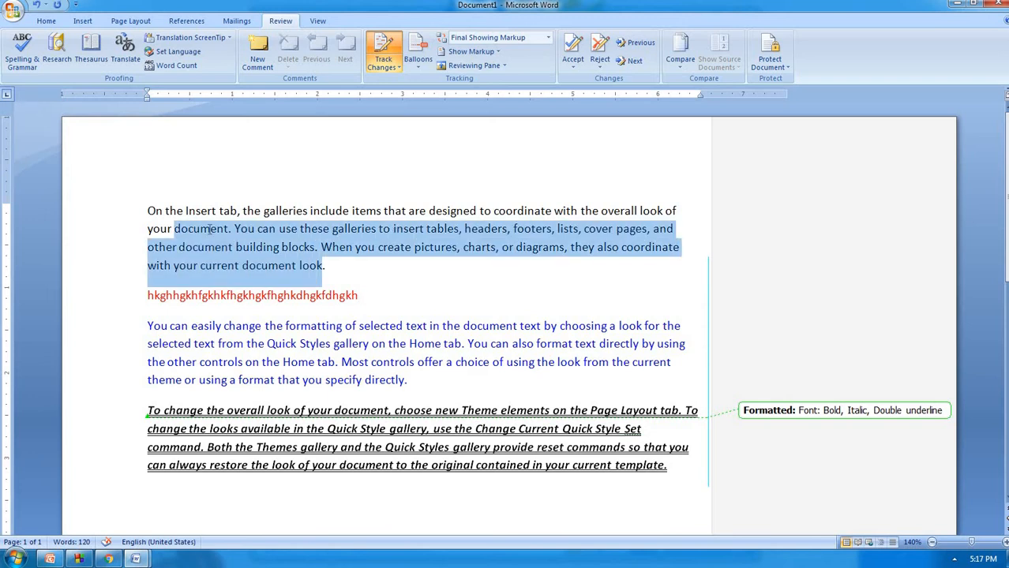
{"action": "left_click", "coordinate": [653, 282]}
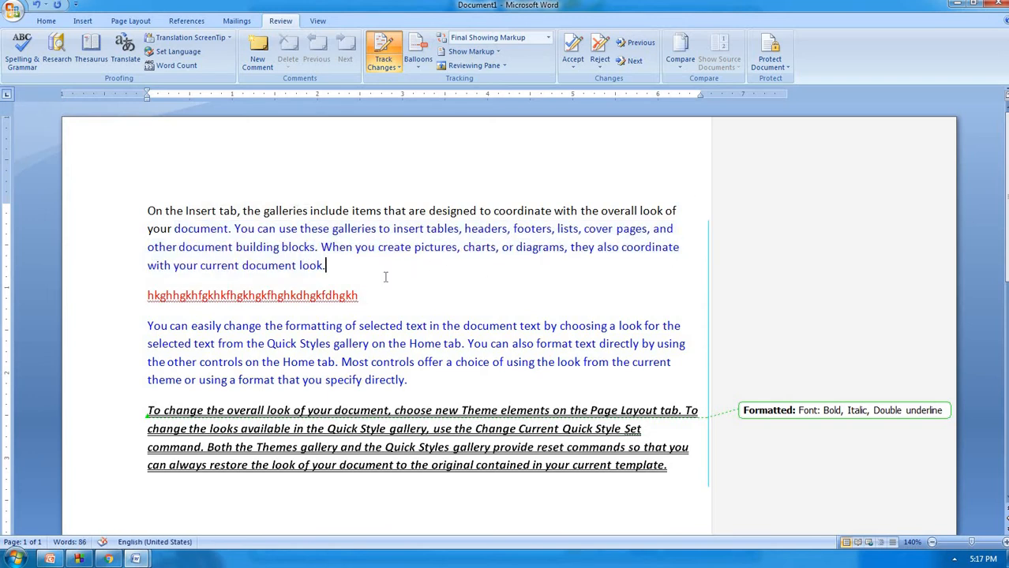
{"action": "key", "text": "Return"}
{"action": "type", "text": "comp"}
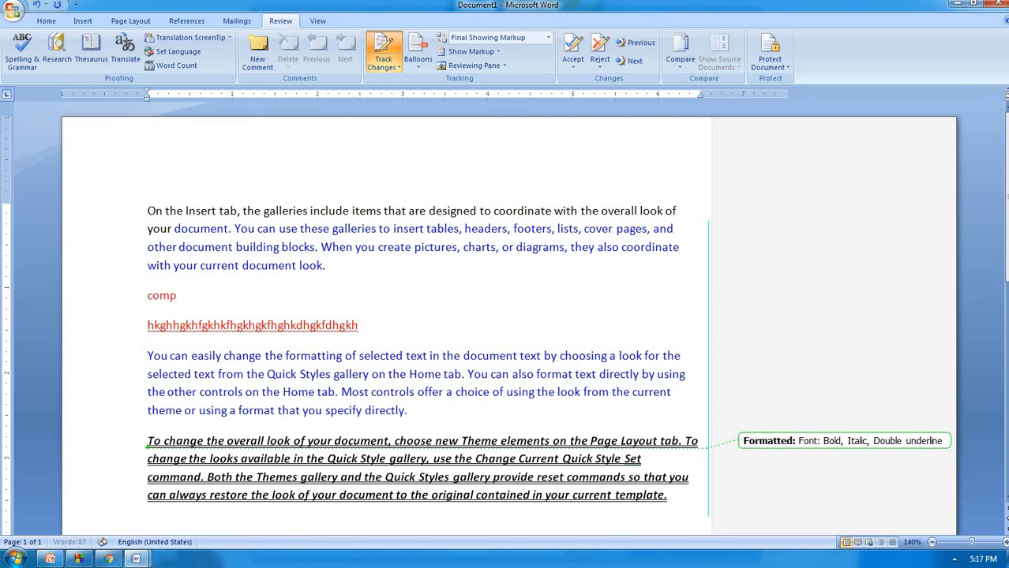
{"action": "type", "text": "uter "}
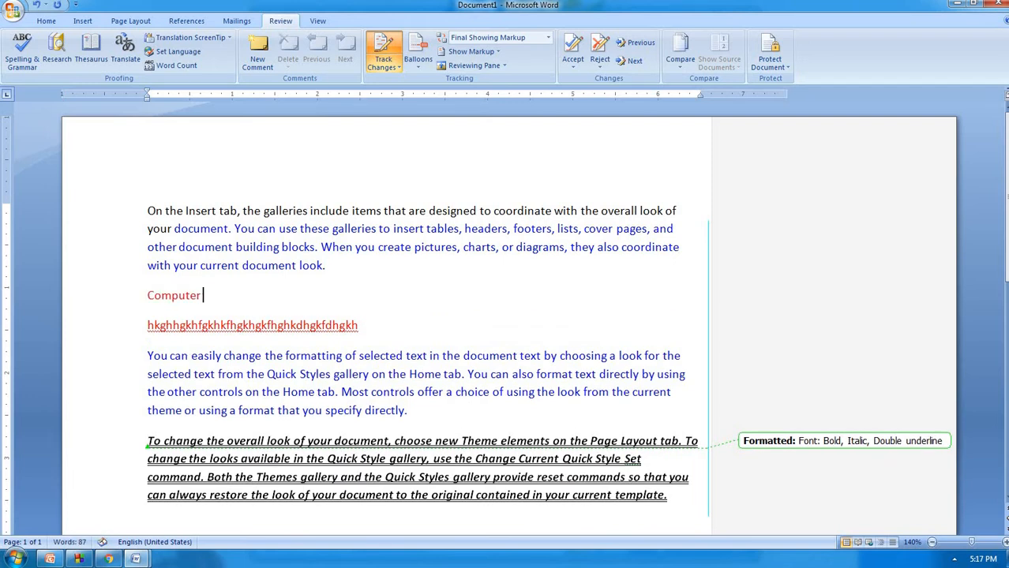
{"action": "type", "text": "data"}
{"action": "left_click", "coordinate": [426, 68]}
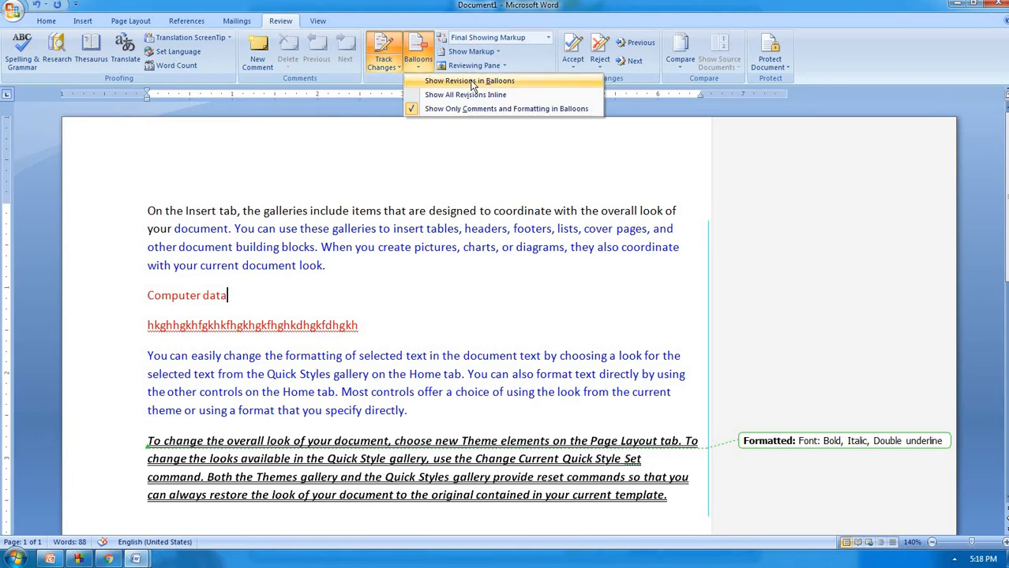
{"action": "left_click", "coordinate": [470, 81]}
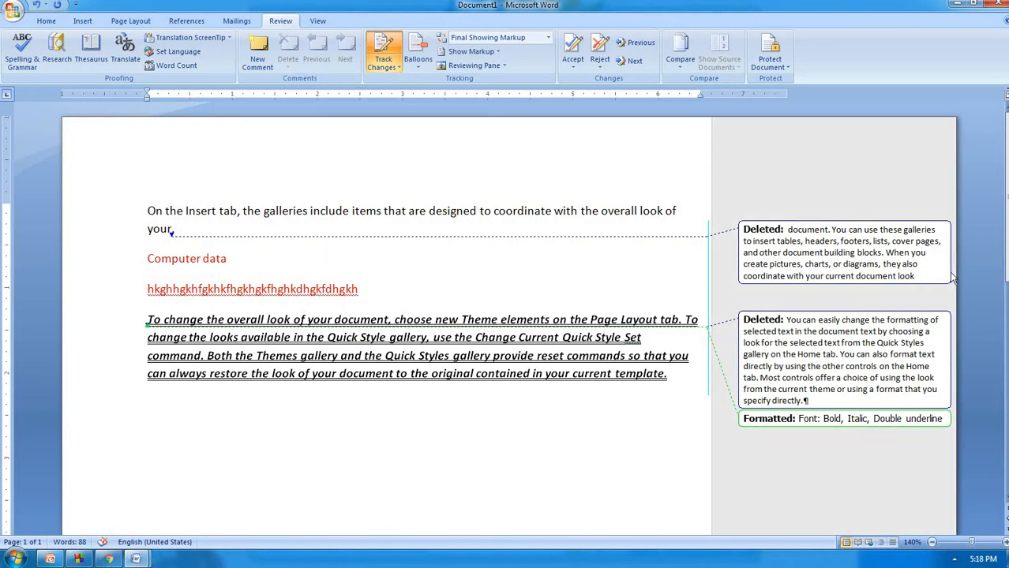
{"action": "left_click", "coordinate": [417, 61]}
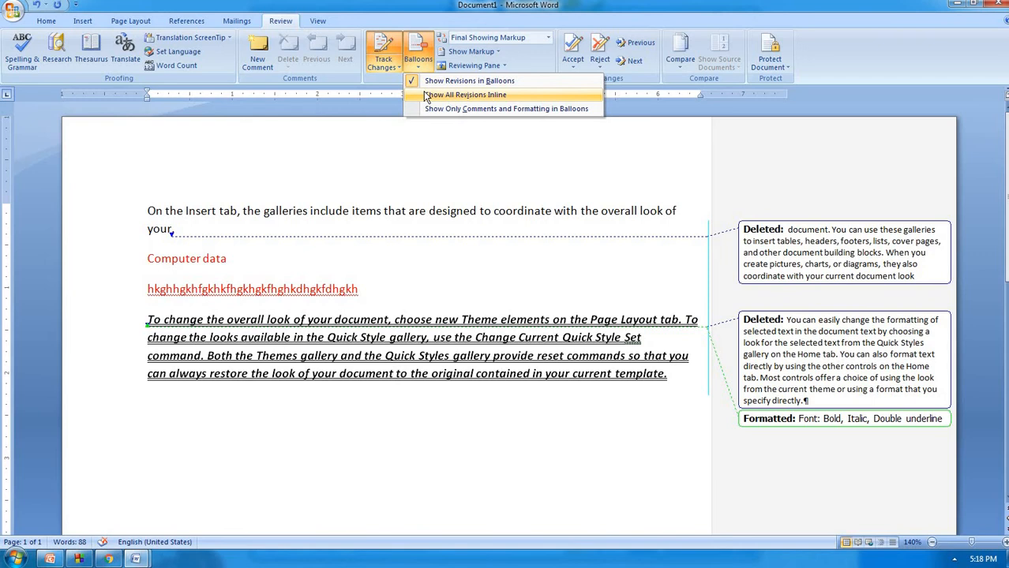
{"action": "left_click", "coordinate": [427, 95]}
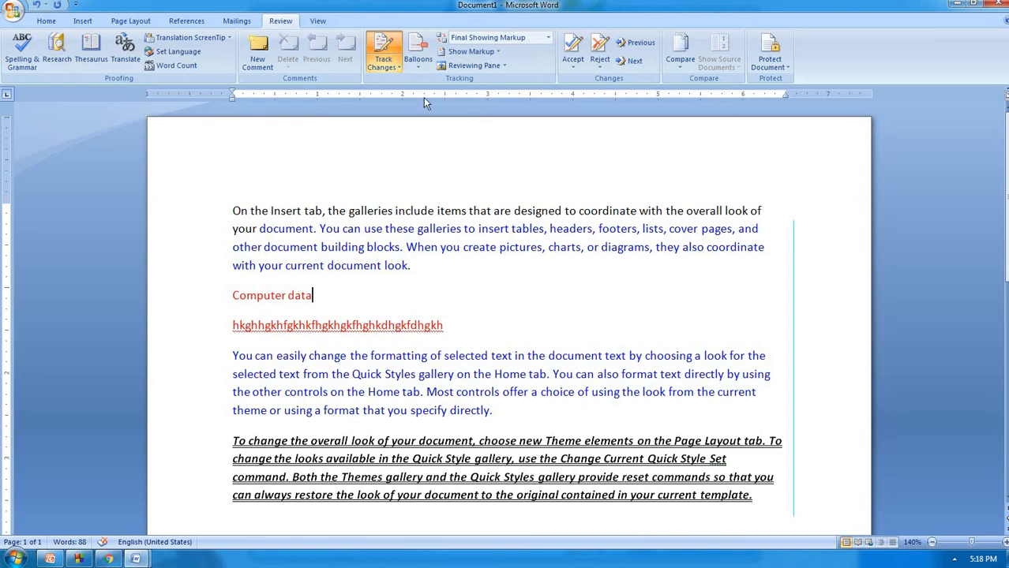
{"action": "left_click", "coordinate": [418, 57]}
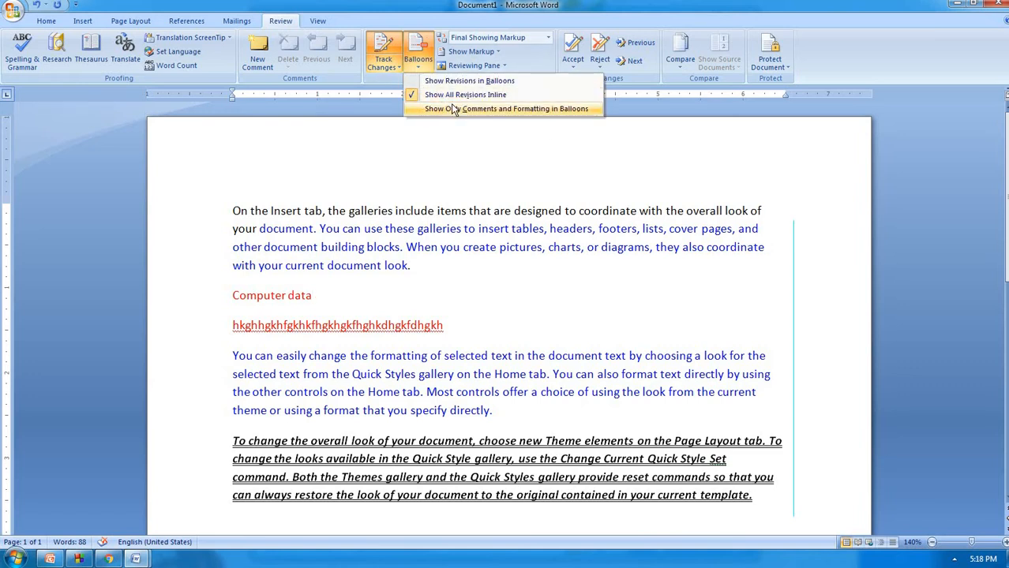
{"action": "left_click", "coordinate": [454, 110]}
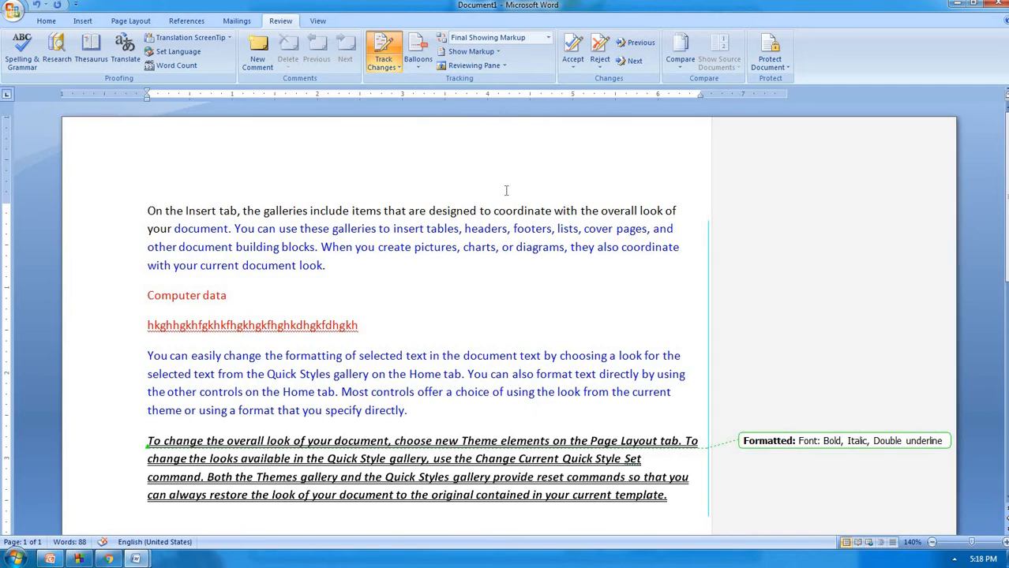
Add the comment 'gfhgi' to the words 'coordinate with' in the first paragraph
{"action": "left_click_drag", "start_coordinate": [524, 210], "coordinate": [574, 211]}
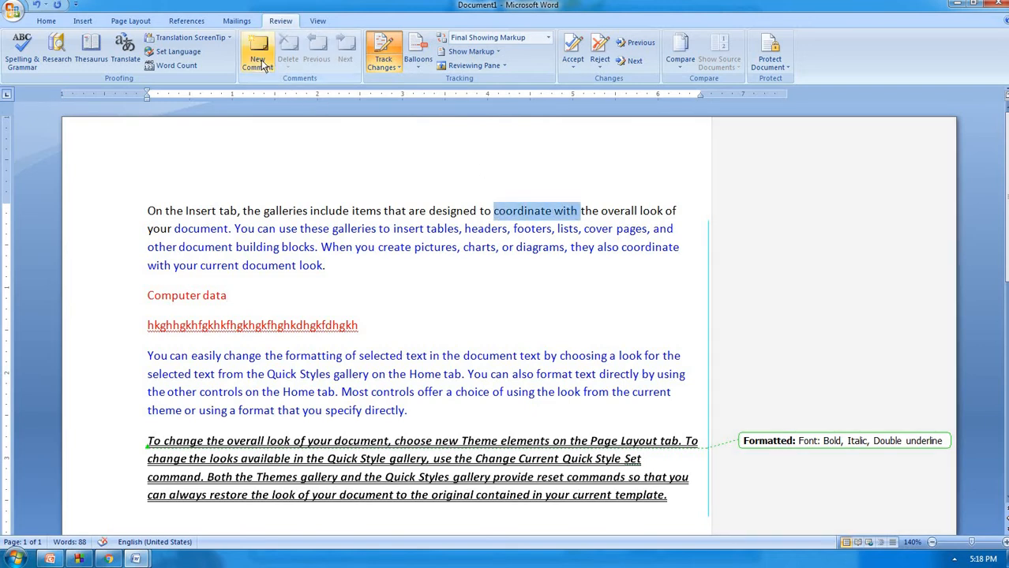
{"action": "left_click", "coordinate": [260, 60]}
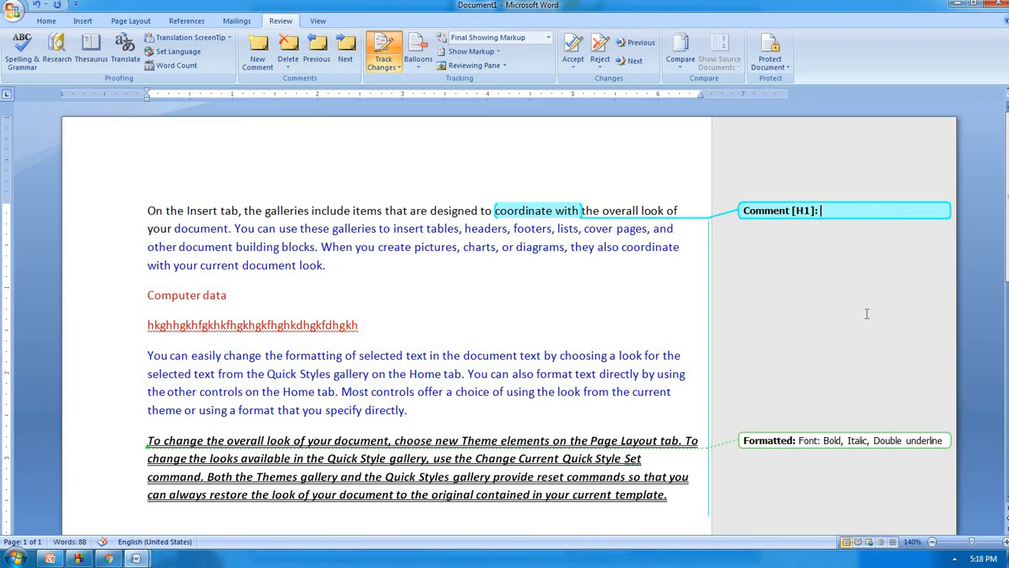
{"action": "type", "text": "gfhg"}
{"action": "type", "text": "i"}
{"action": "left_click", "coordinate": [839, 233]}
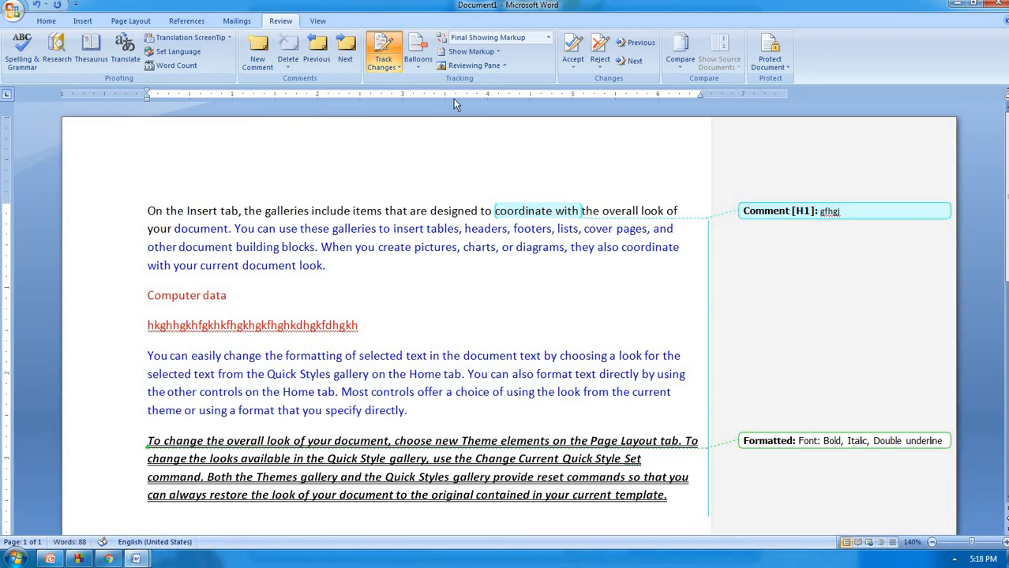
{"action": "left_click", "coordinate": [423, 68]}
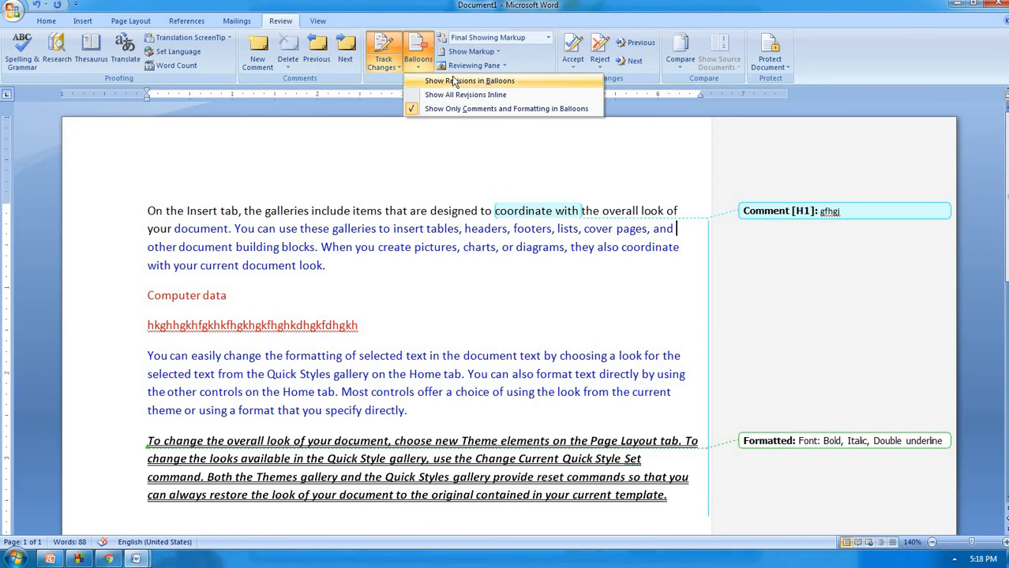
Try the balloon options, settling on showing only comments and formatting in margin balloons
{"action": "left_click", "coordinate": [456, 82]}
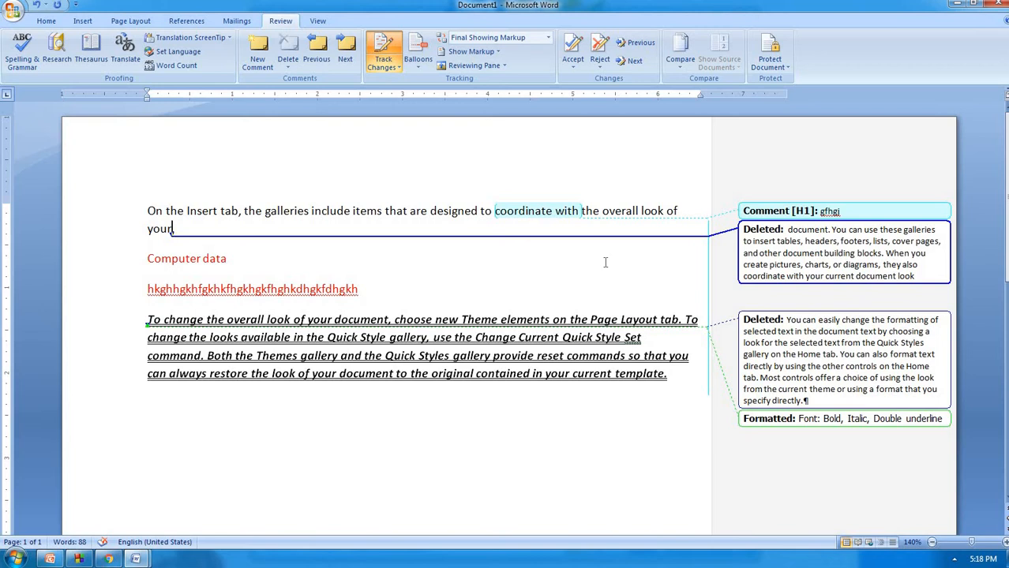
{"action": "left_click", "coordinate": [418, 55]}
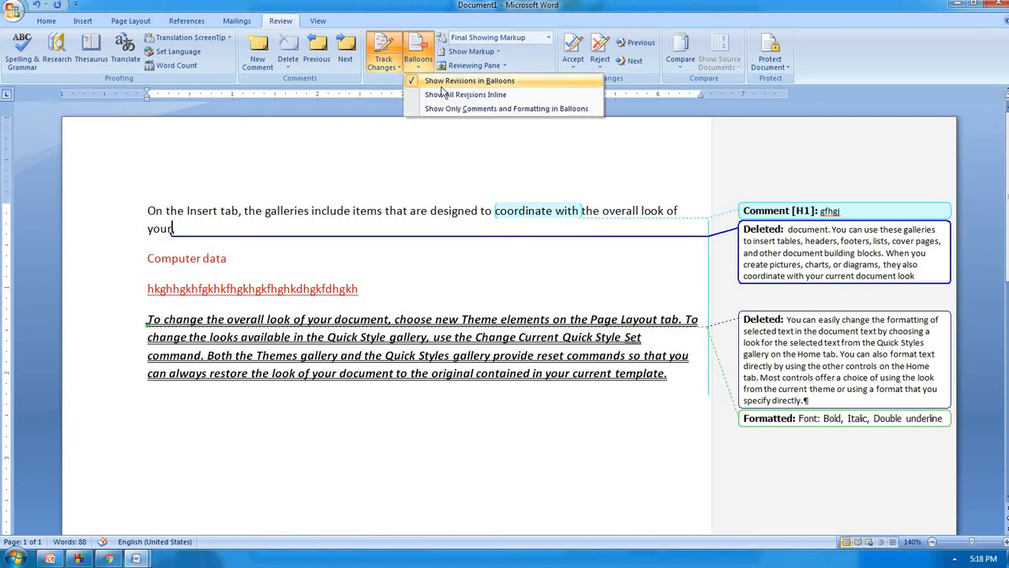
{"action": "left_click", "coordinate": [447, 93]}
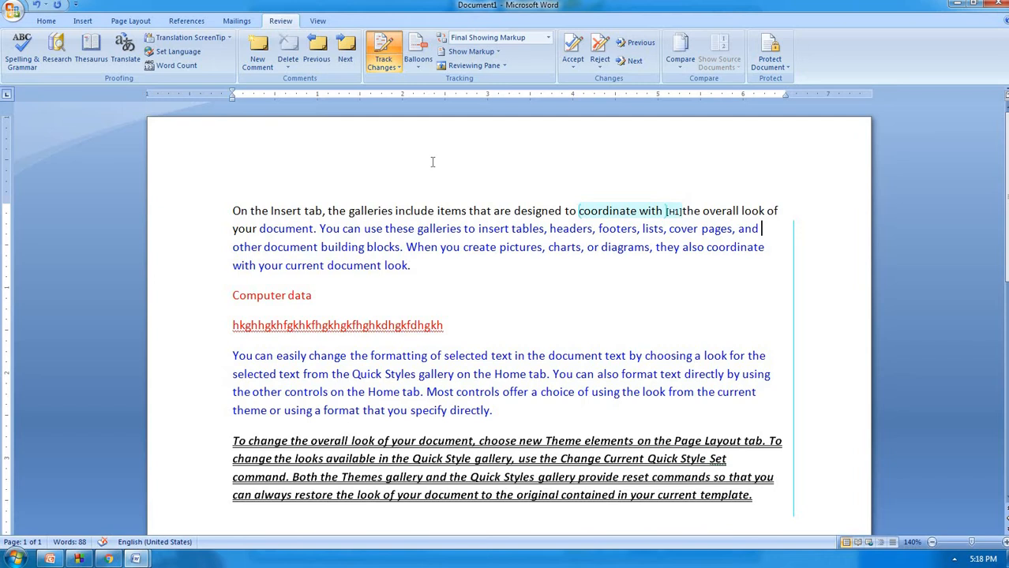
{"action": "left_click", "coordinate": [419, 60]}
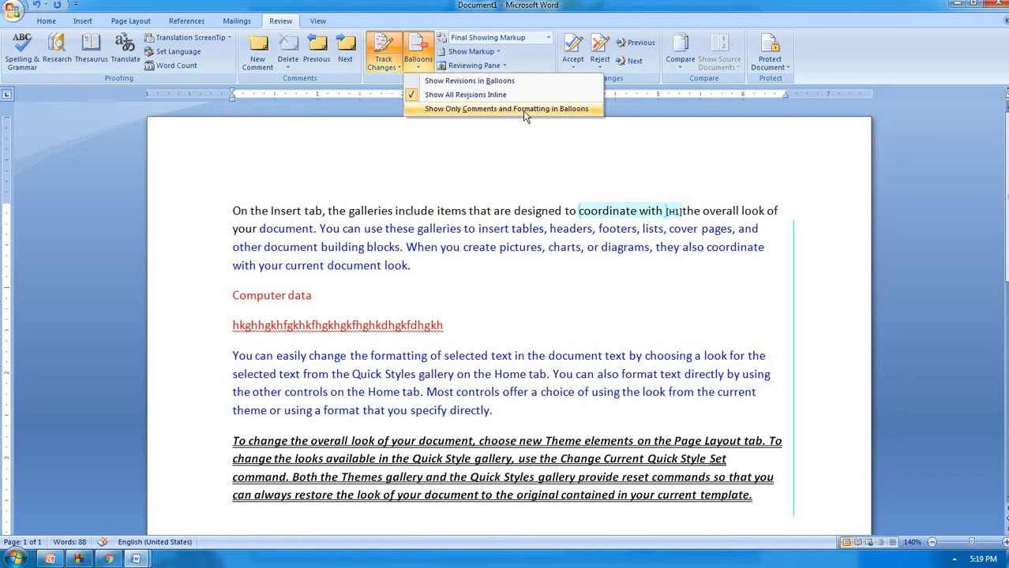
{"action": "left_click", "coordinate": [523, 110]}
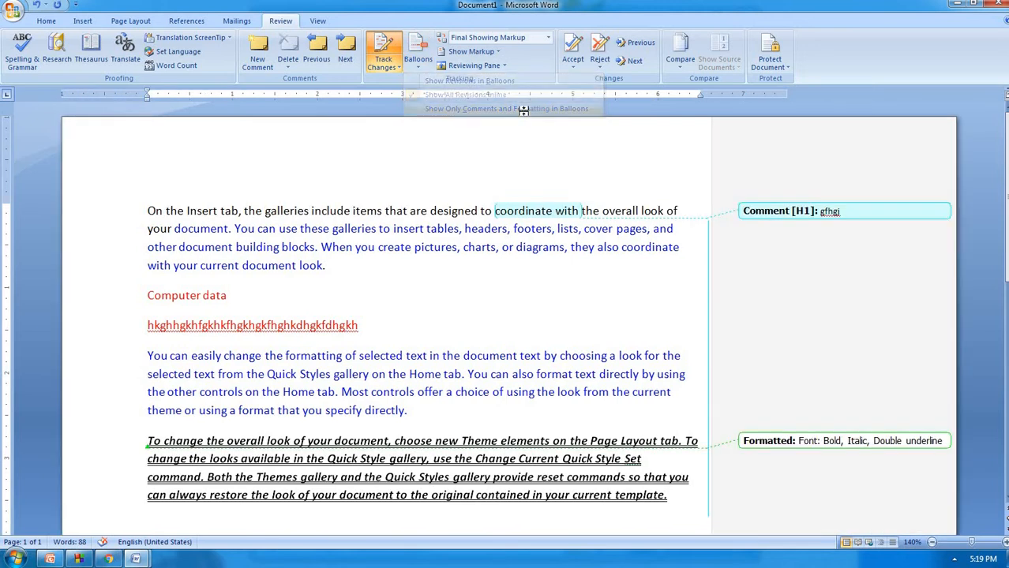
{"action": "left_click", "coordinate": [599, 287]}
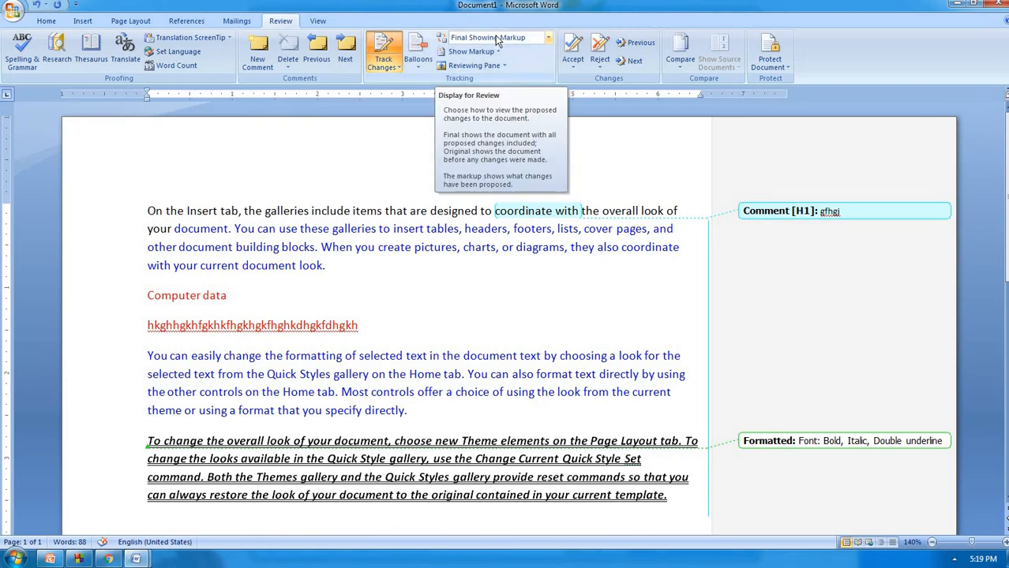
Switch to the Final view and delete the text from 'galleries' to the paragraph end
{"action": "left_click", "coordinate": [548, 38]}
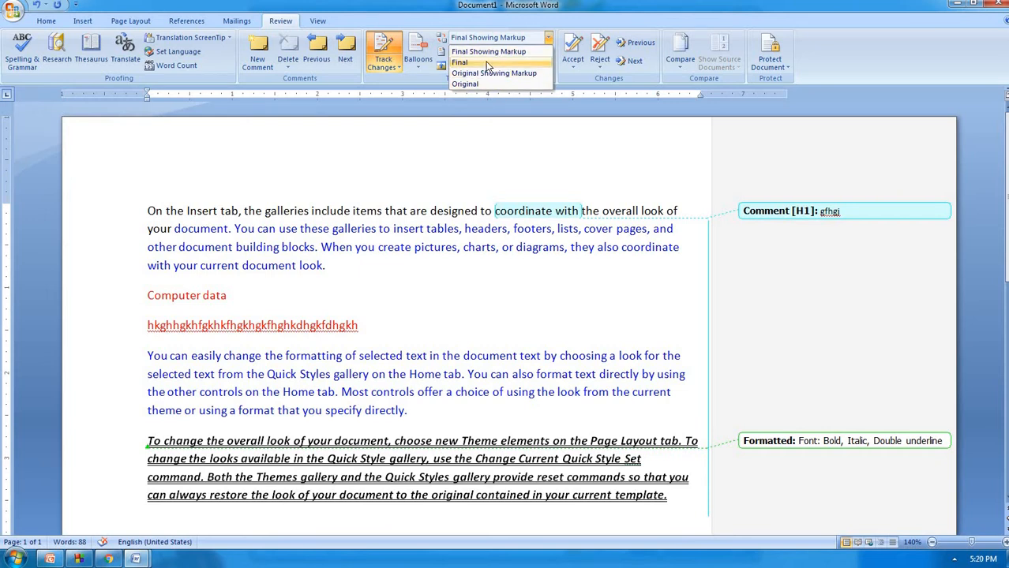
{"action": "left_click", "coordinate": [487, 64]}
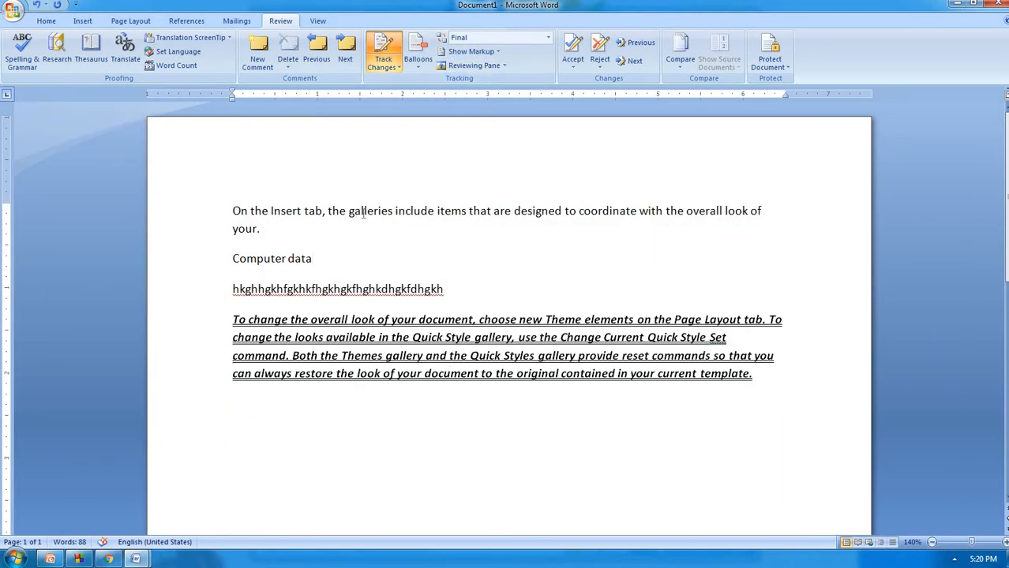
{"action": "left_click_drag", "start_coordinate": [363, 213], "coordinate": [541, 243]}
{"action": "key", "text": "Delete"}
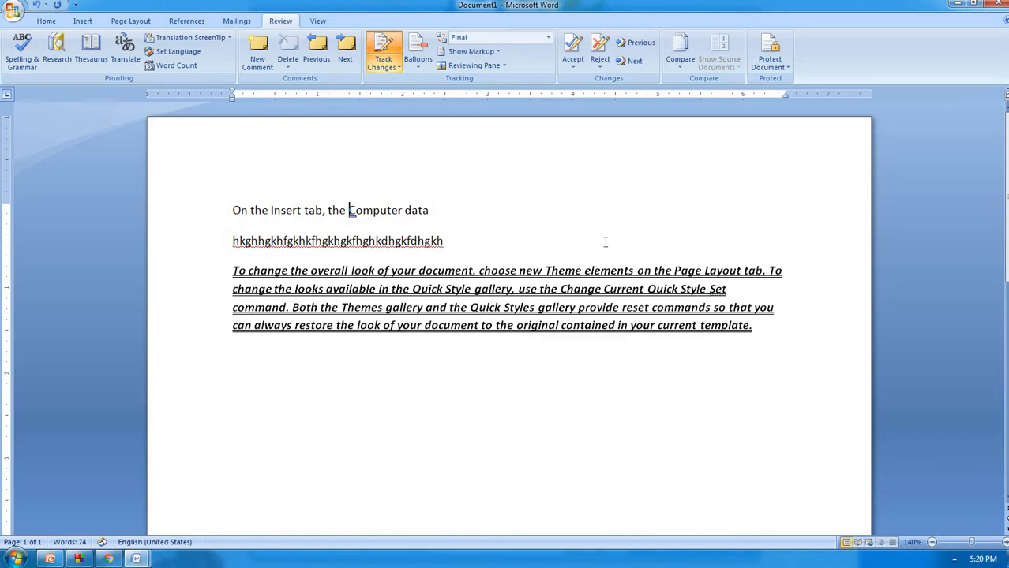
{"action": "key", "text": "Return"}
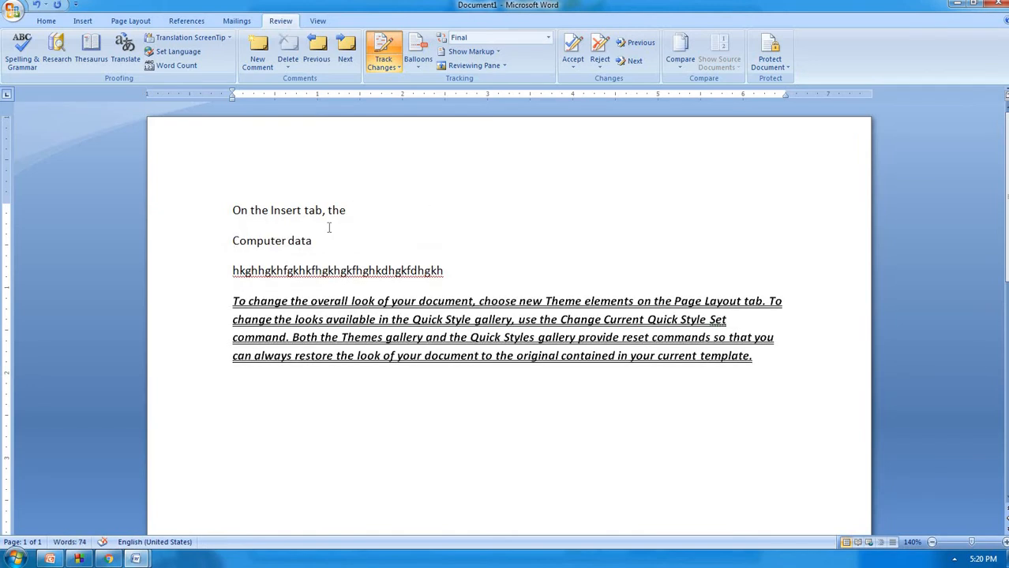
Type 'jjkhfdhgkhdkghkdhgk' before 'the' and return to Final Showing Markup
{"action": "left_click", "coordinate": [331, 223]}
{"action": "type", "text": "jjkhfdhgkhdkghkdhgk"}
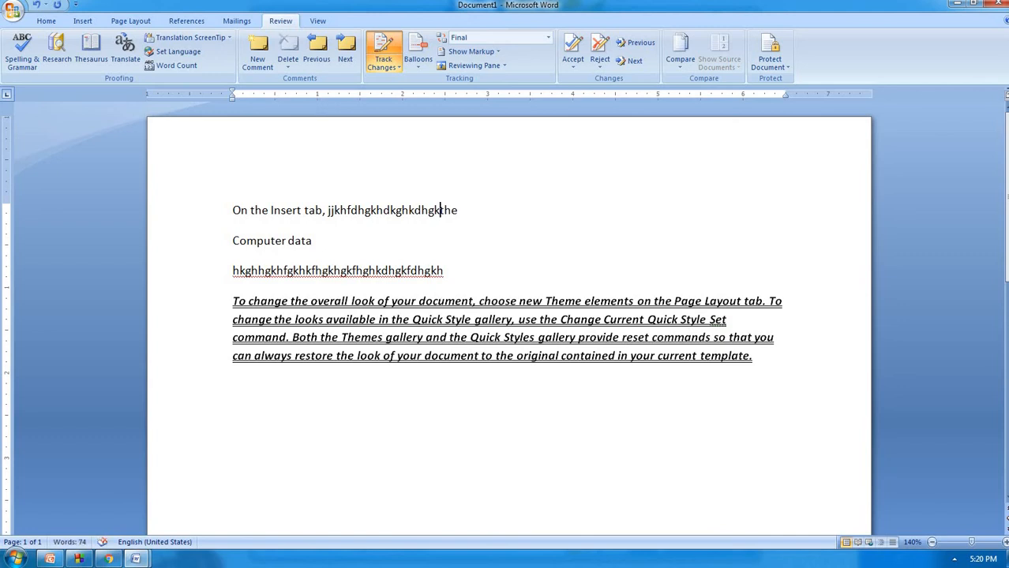
{"action": "left_click", "coordinate": [546, 41]}
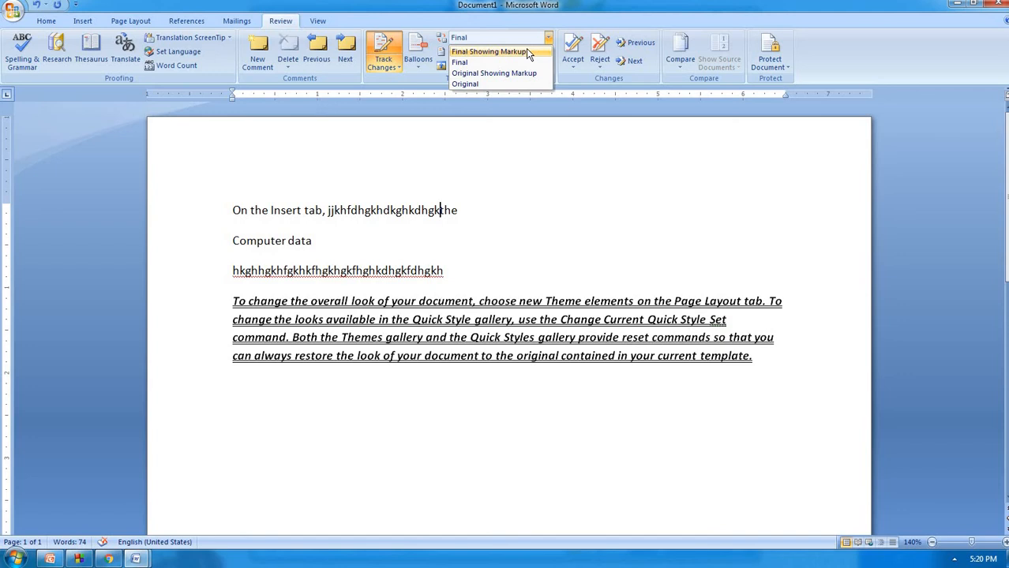
{"action": "left_click", "coordinate": [526, 50]}
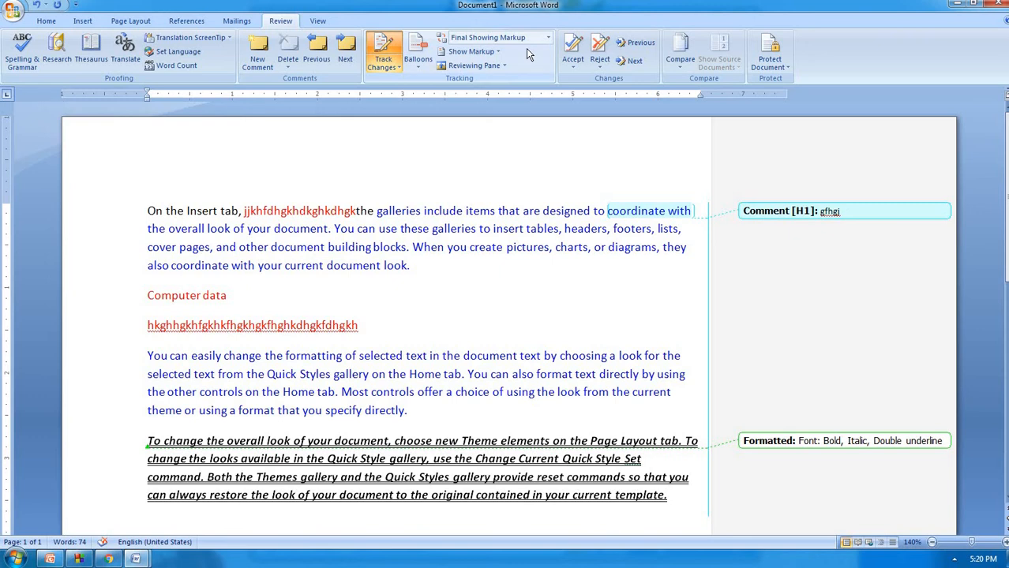
{"action": "left_click", "coordinate": [548, 39]}
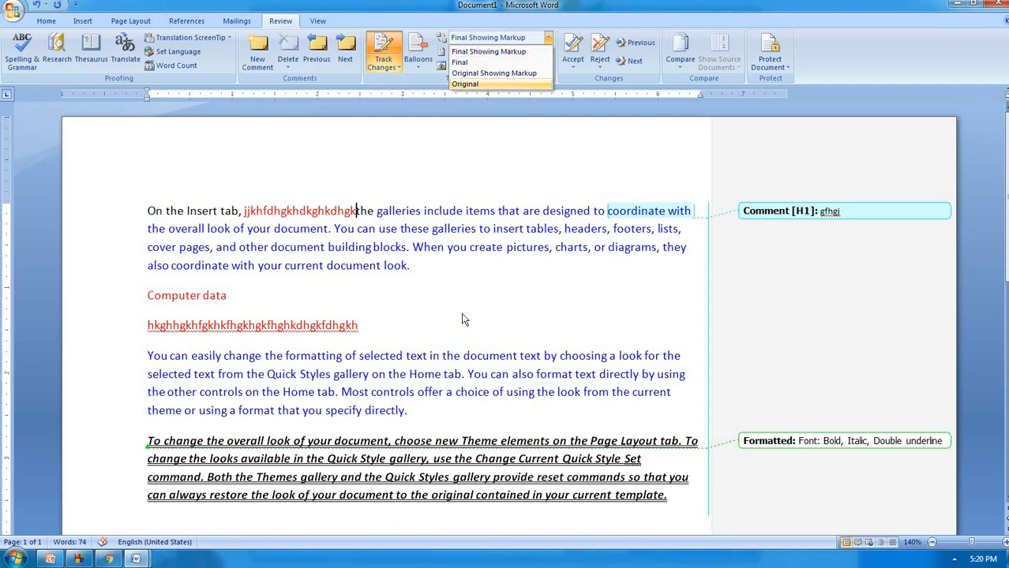
{"action": "left_click", "coordinate": [489, 175]}
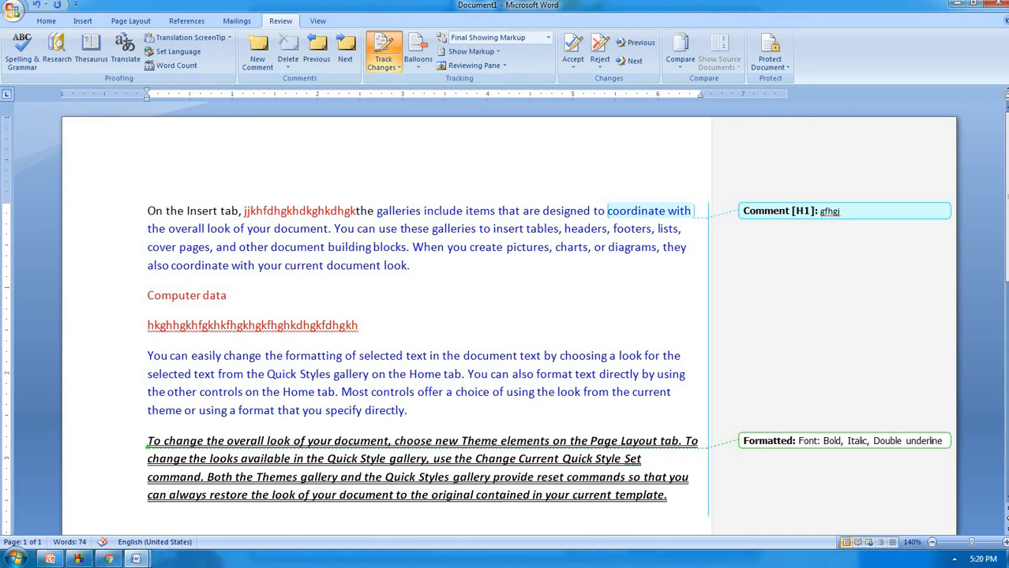
Hide comments from the displayed markup
{"action": "left_click", "coordinate": [498, 52]}
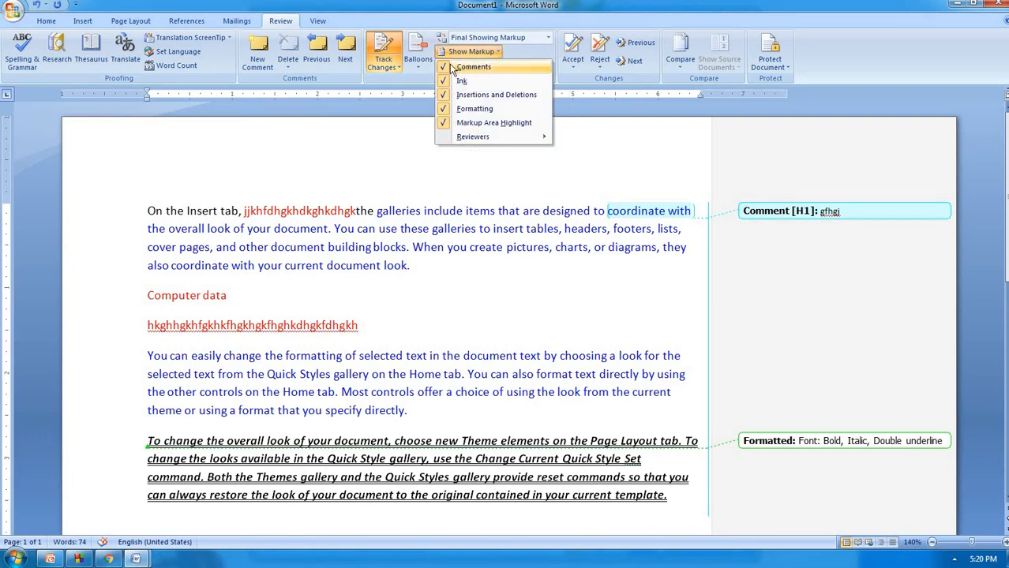
{"action": "left_click", "coordinate": [232, 201]}
{"action": "left_click_drag", "start_coordinate": [219, 211], "coordinate": [148, 211]}
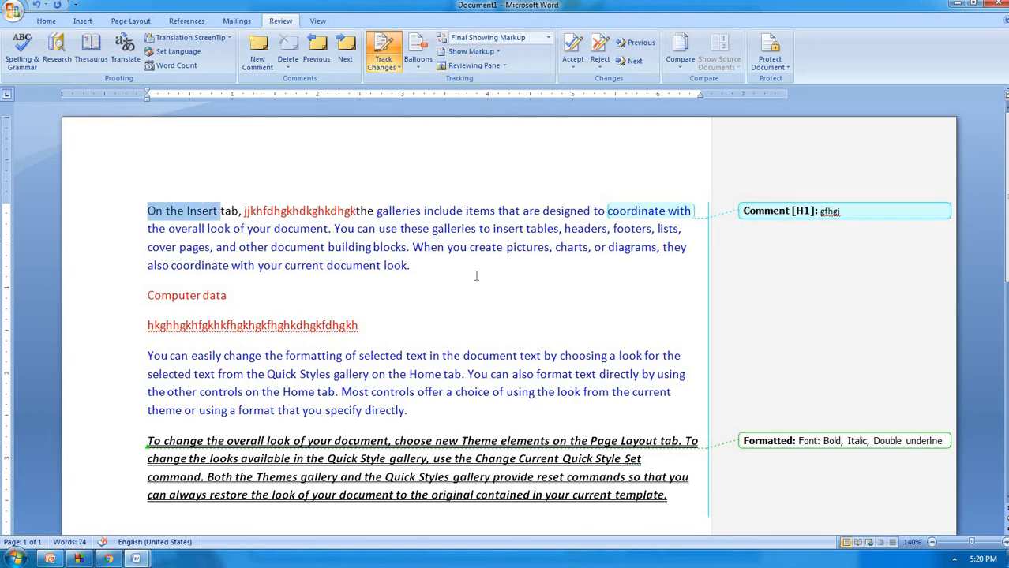
{"action": "left_click", "coordinate": [577, 229]}
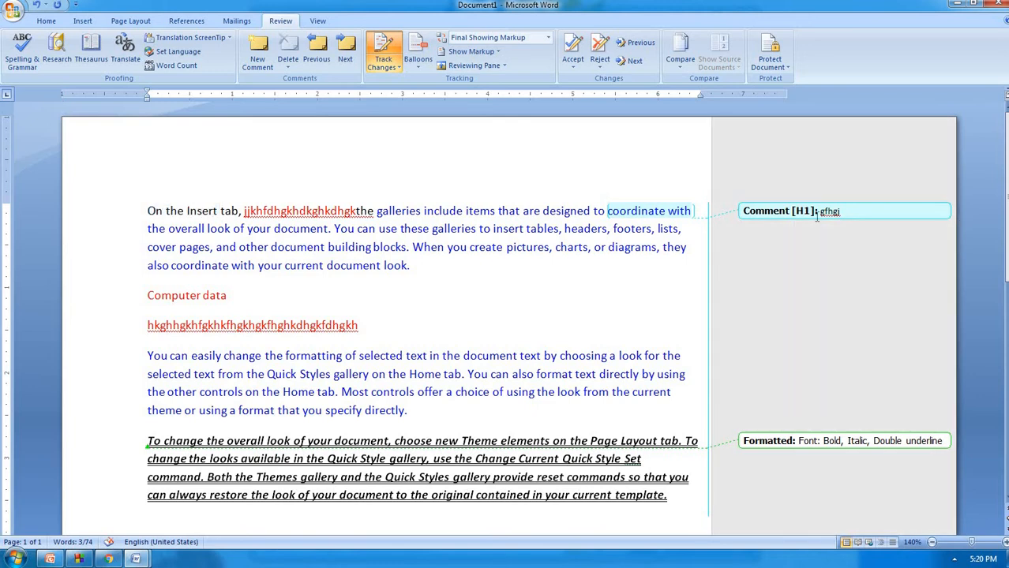
{"action": "left_click", "coordinate": [471, 51]}
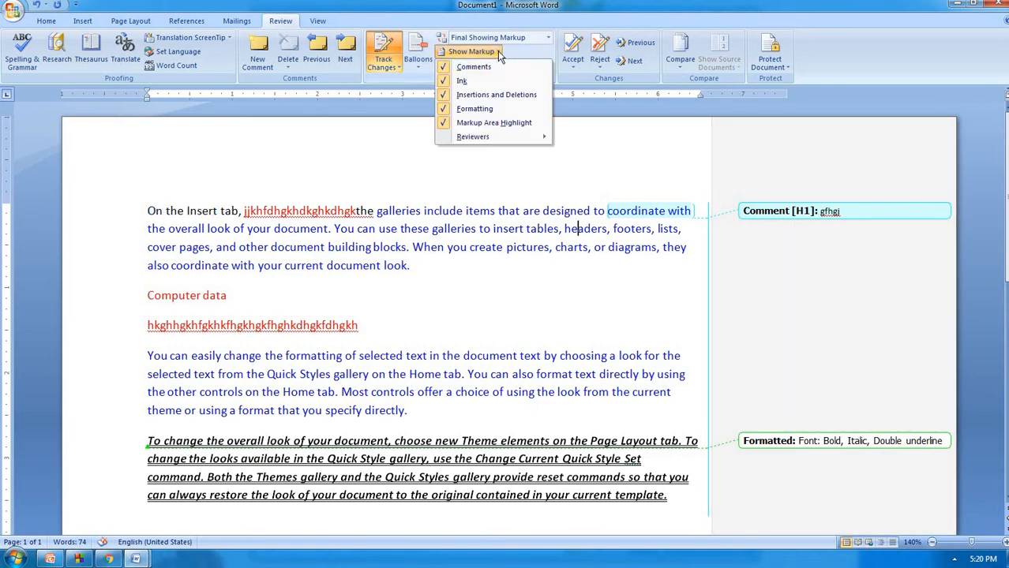
{"action": "left_click", "coordinate": [474, 66]}
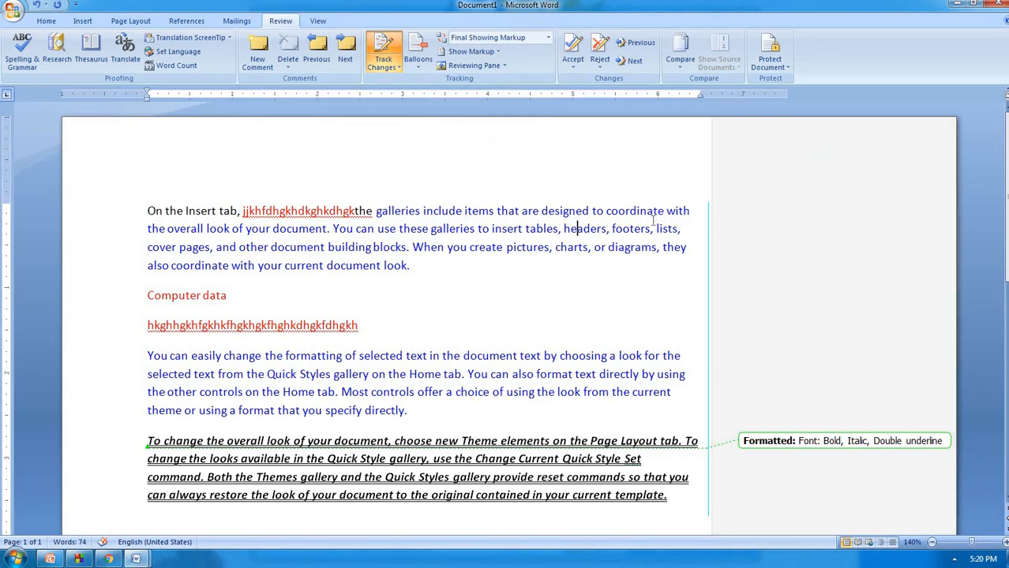
Hide insertions and deletions from the markup as well
{"action": "mouse_move", "coordinate": [652, 223]}
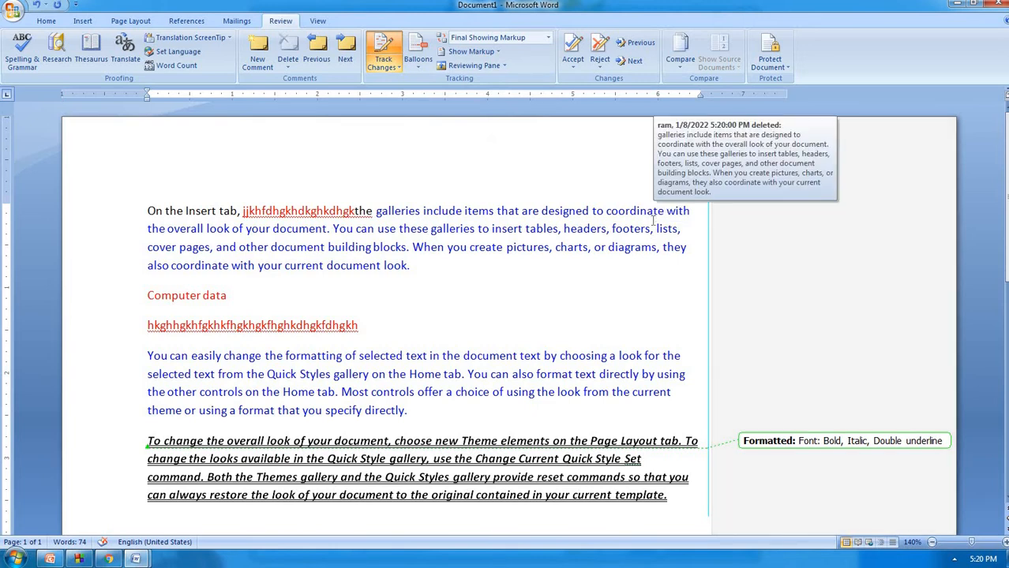
{"action": "left_click", "coordinate": [471, 51]}
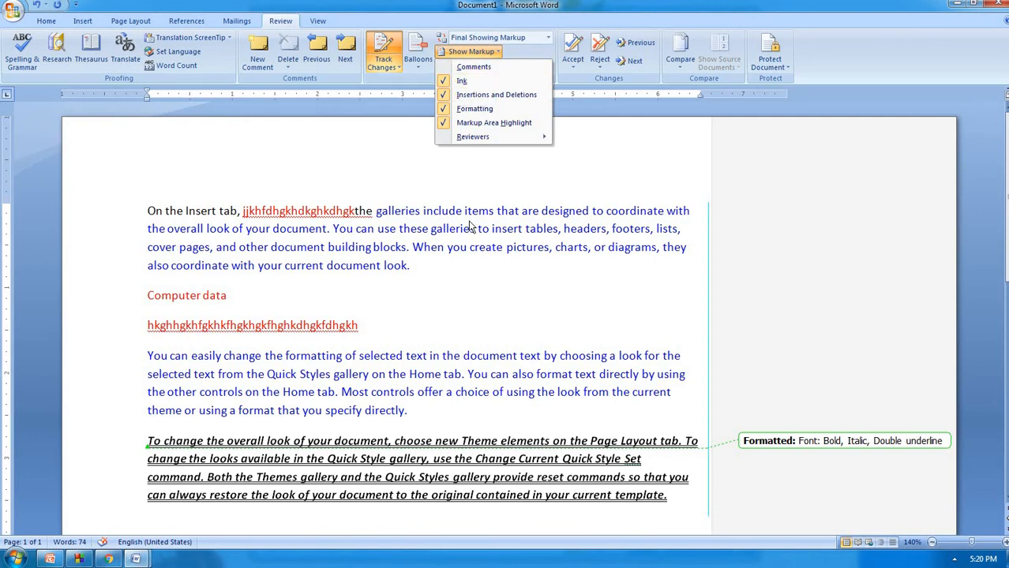
{"action": "left_click", "coordinate": [471, 98]}
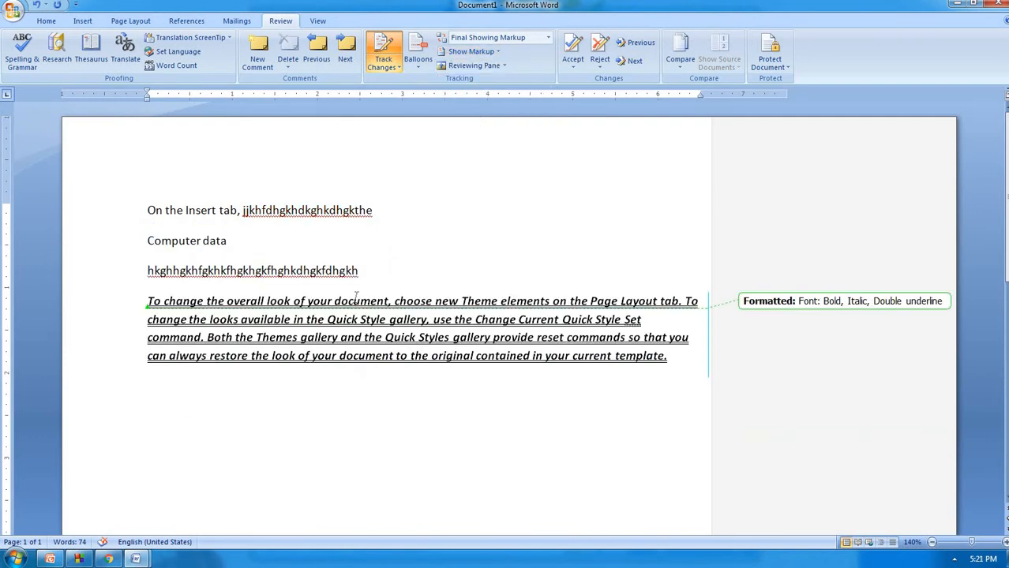
Toggle formatting markup off and on, then show comments and insertions and deletions again
{"action": "left_click", "coordinate": [494, 52]}
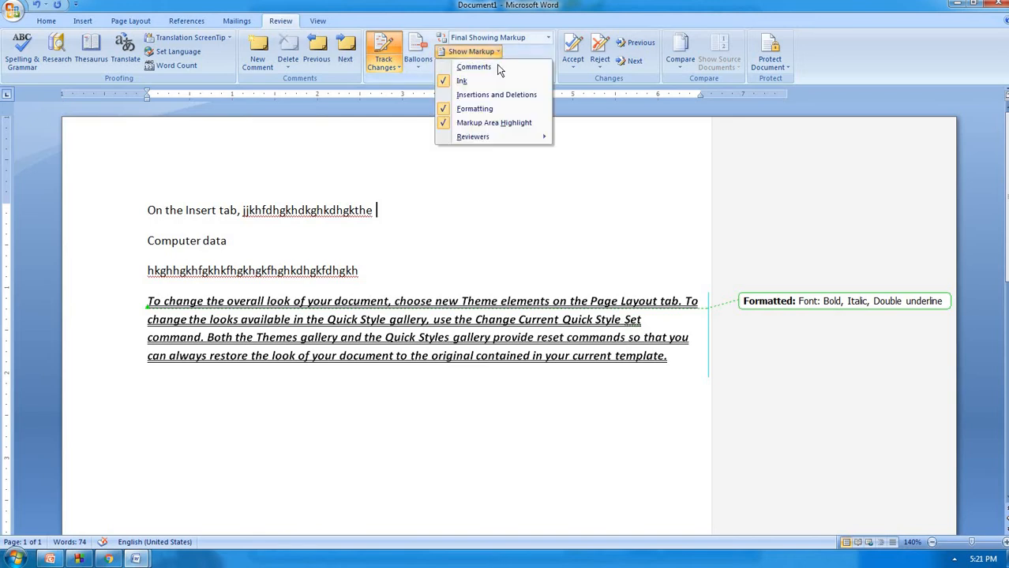
{"action": "left_click", "coordinate": [484, 111]}
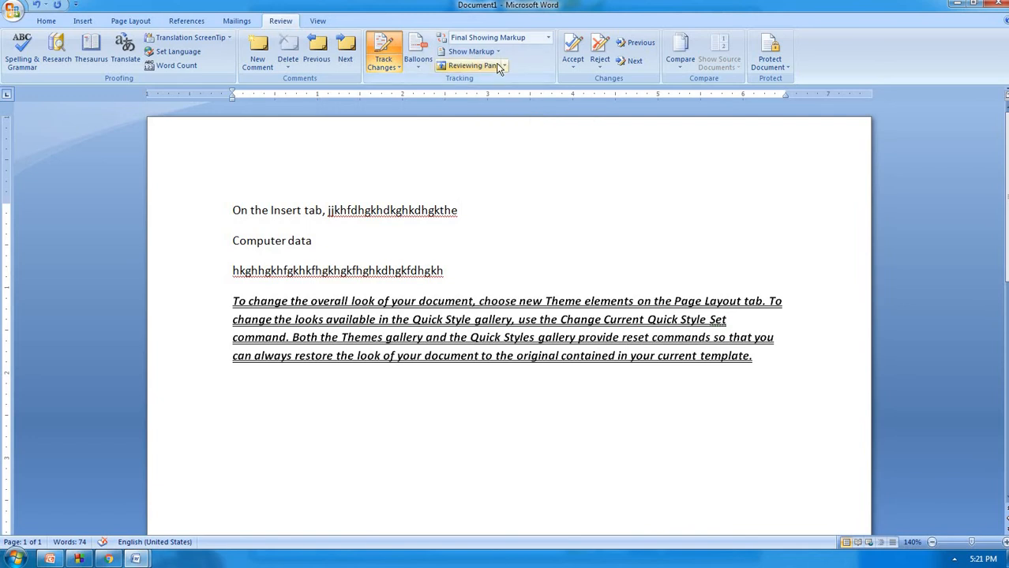
{"action": "left_click", "coordinate": [471, 51]}
{"action": "left_click", "coordinate": [478, 107]}
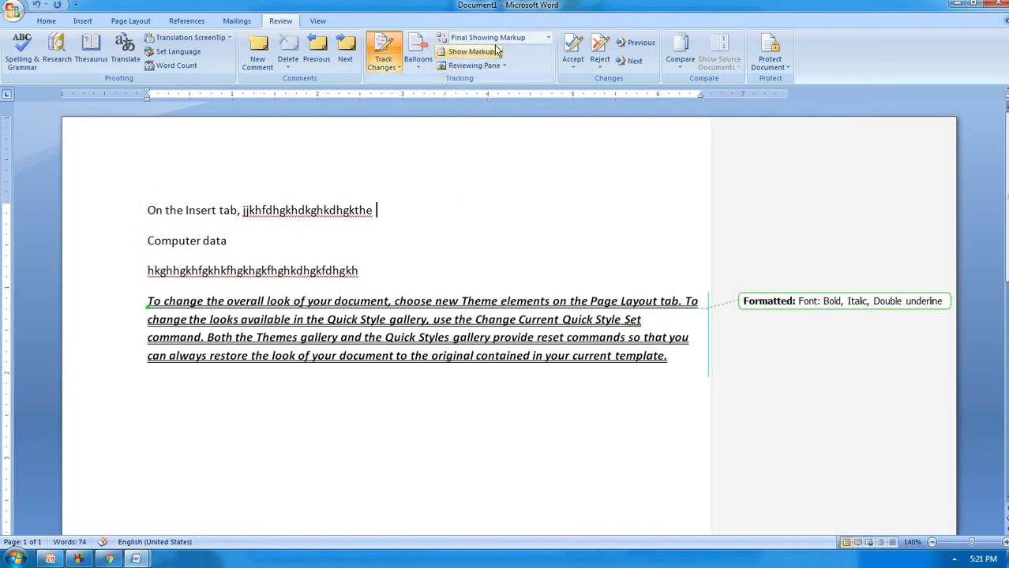
{"action": "left_click", "coordinate": [471, 52]}
{"action": "left_click", "coordinate": [473, 67]}
{"action": "left_click", "coordinate": [497, 55]}
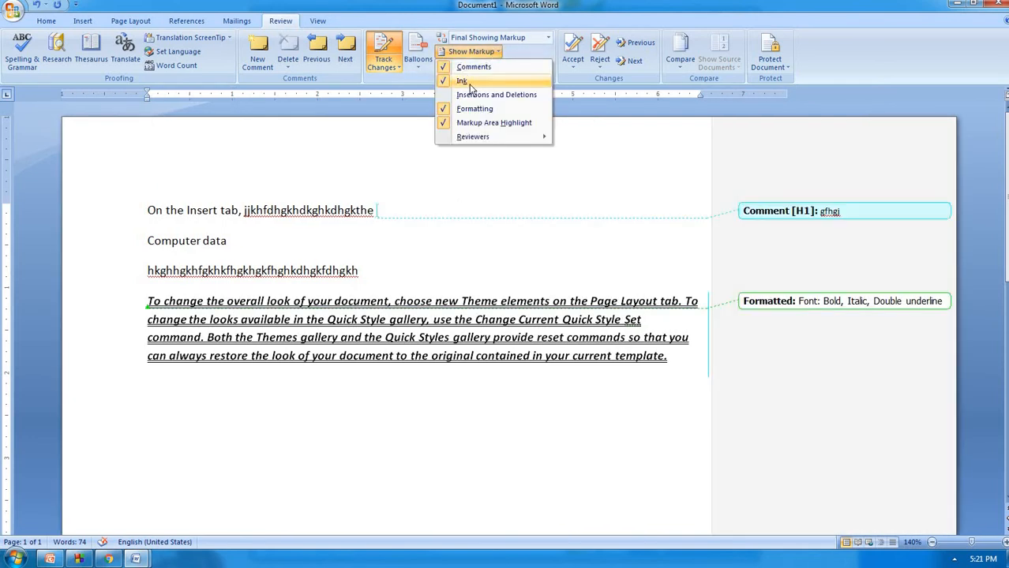
{"action": "left_click", "coordinate": [474, 92]}
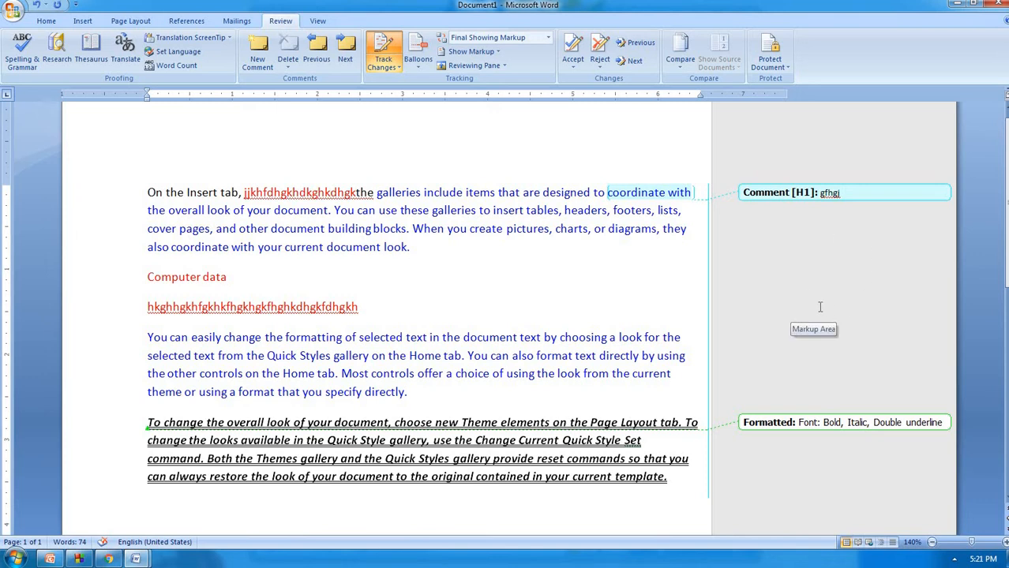
Turn the markup area highlight off and back on so the margin is shaded grey
{"action": "left_click", "coordinate": [492, 53]}
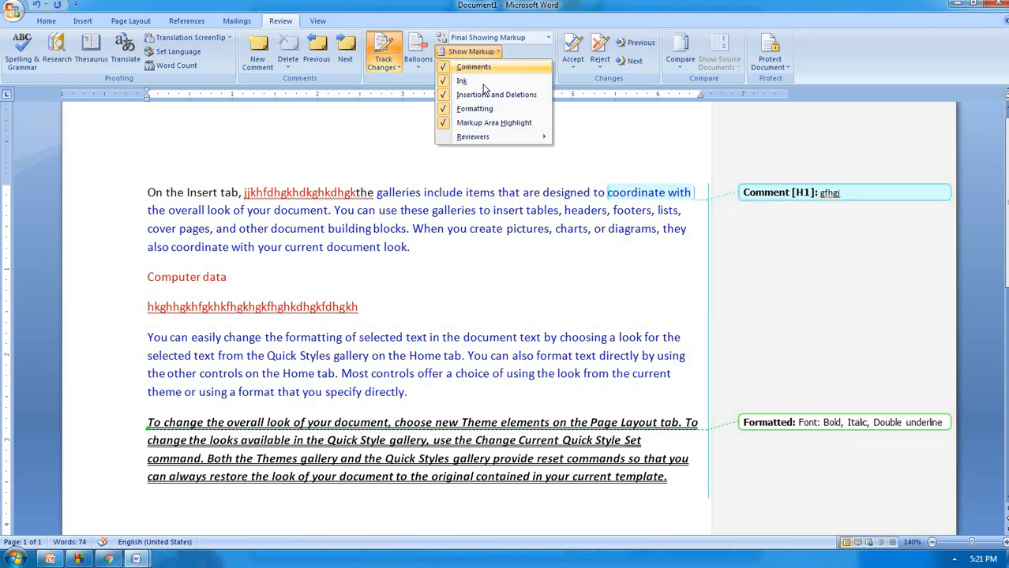
{"action": "left_click", "coordinate": [483, 124]}
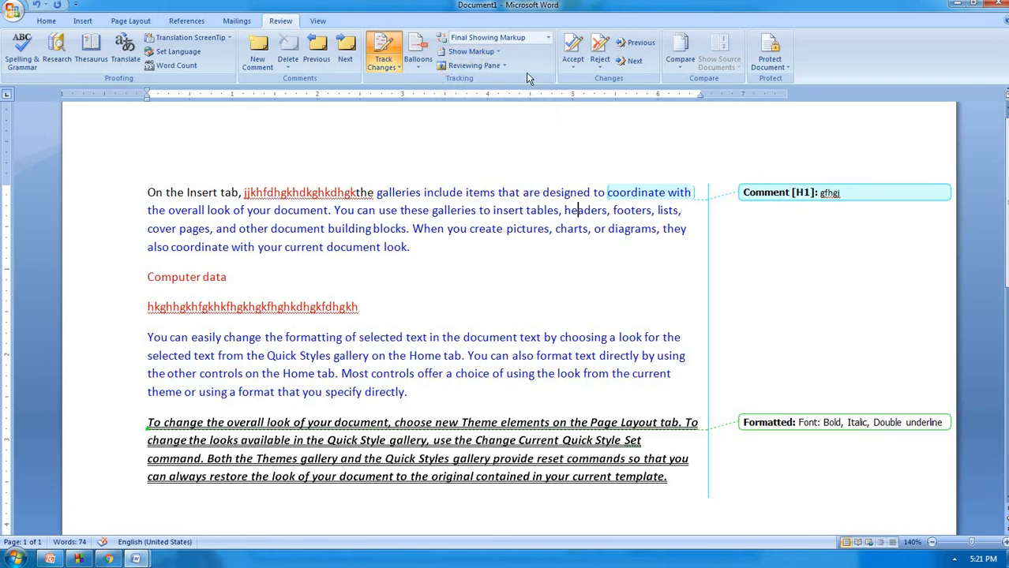
{"action": "left_click", "coordinate": [495, 52]}
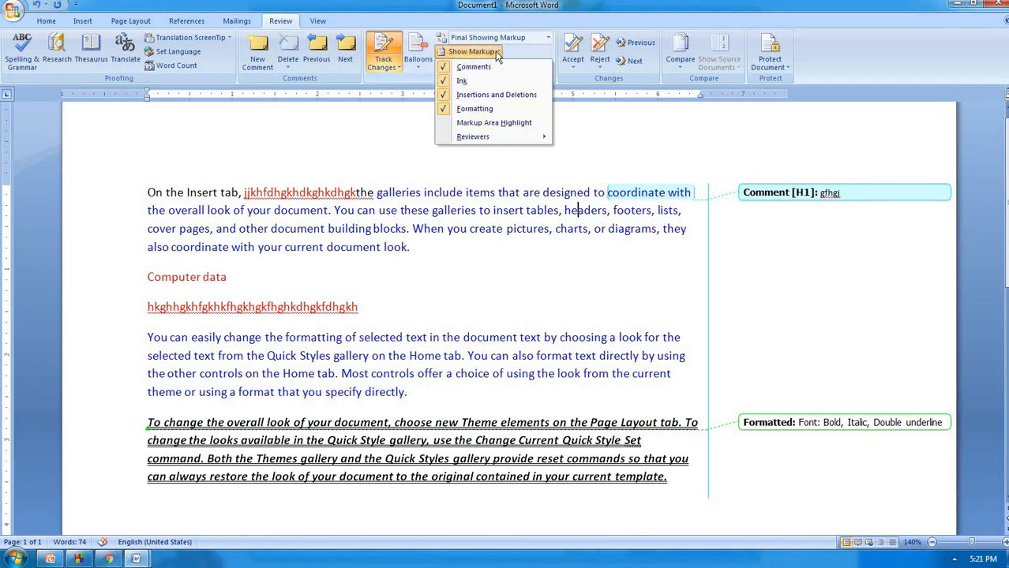
{"action": "left_click", "coordinate": [498, 123]}
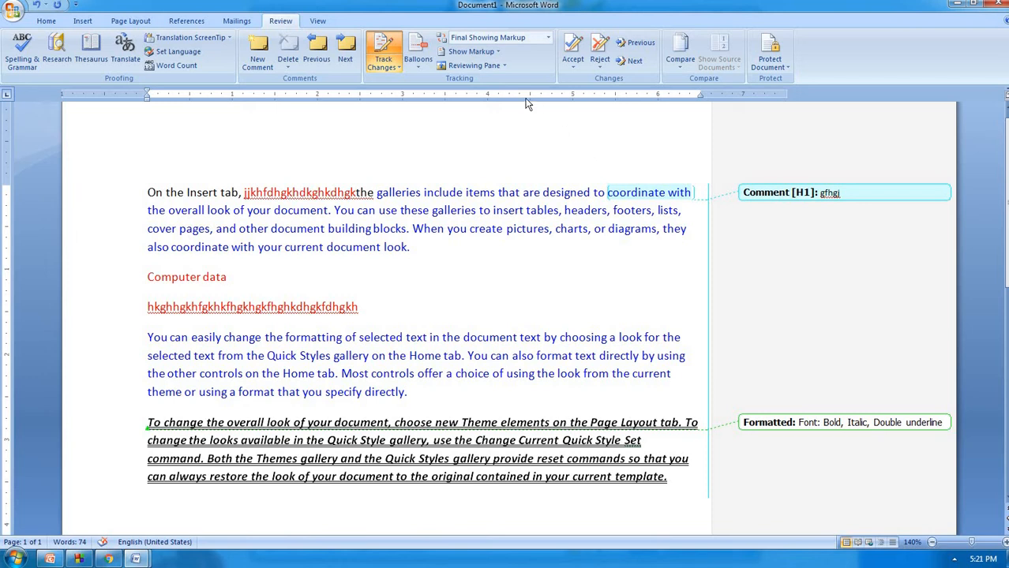
Show the vertical reviewing pane summary of all revisions, scroll through it, then close it
{"action": "left_click", "coordinate": [503, 67]}
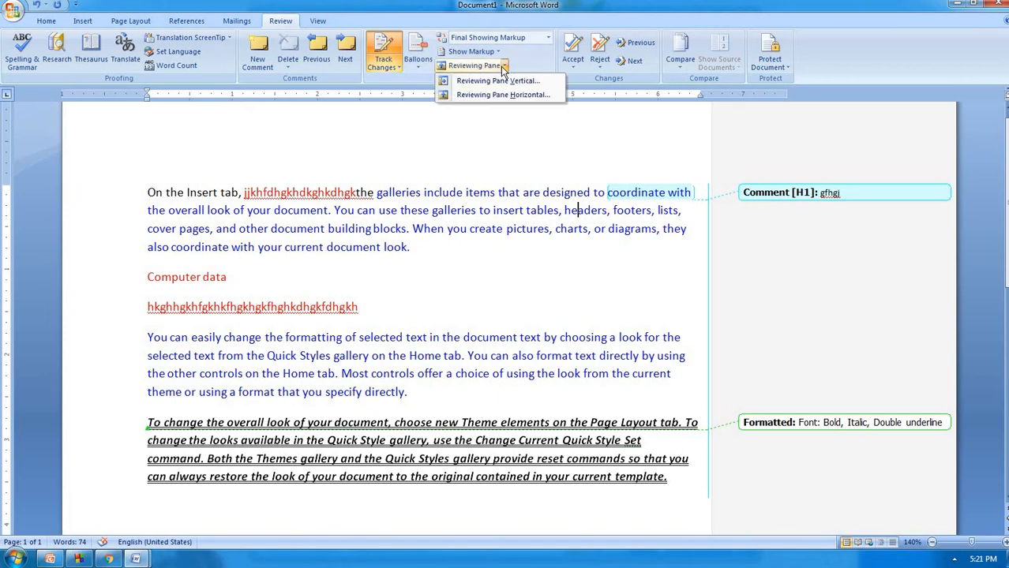
{"action": "left_click", "coordinate": [500, 79]}
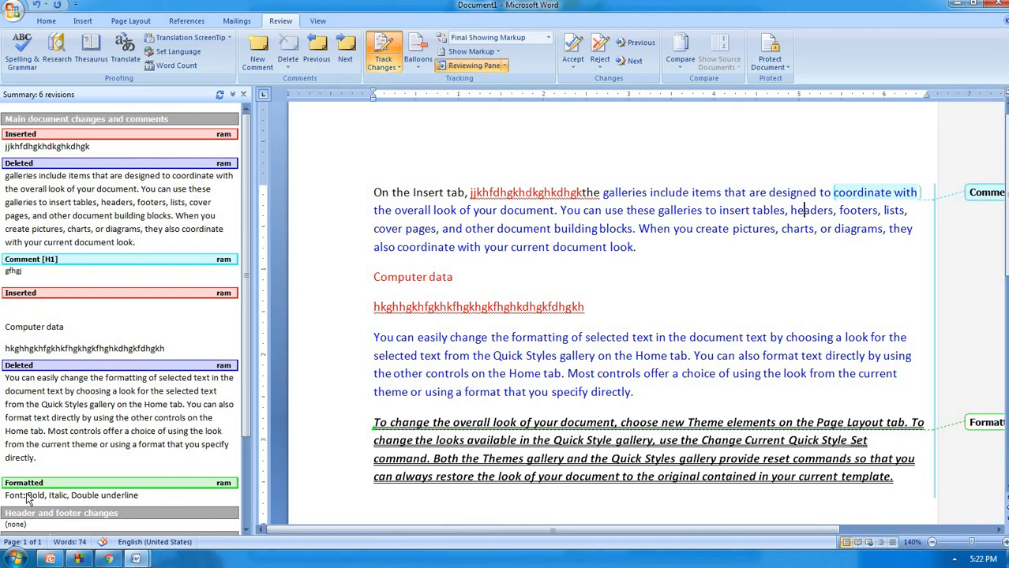
{"action": "scroll", "coordinate": [30, 496], "scroll_direction": "down", "scroll_amount": 3}
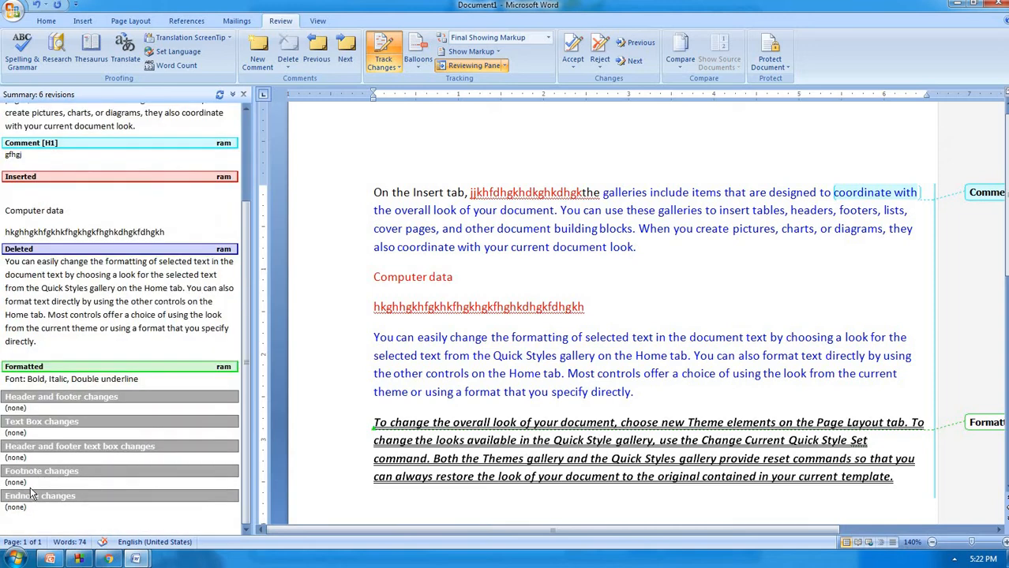
{"action": "scroll", "coordinate": [30, 491], "scroll_direction": "up", "scroll_amount": 3}
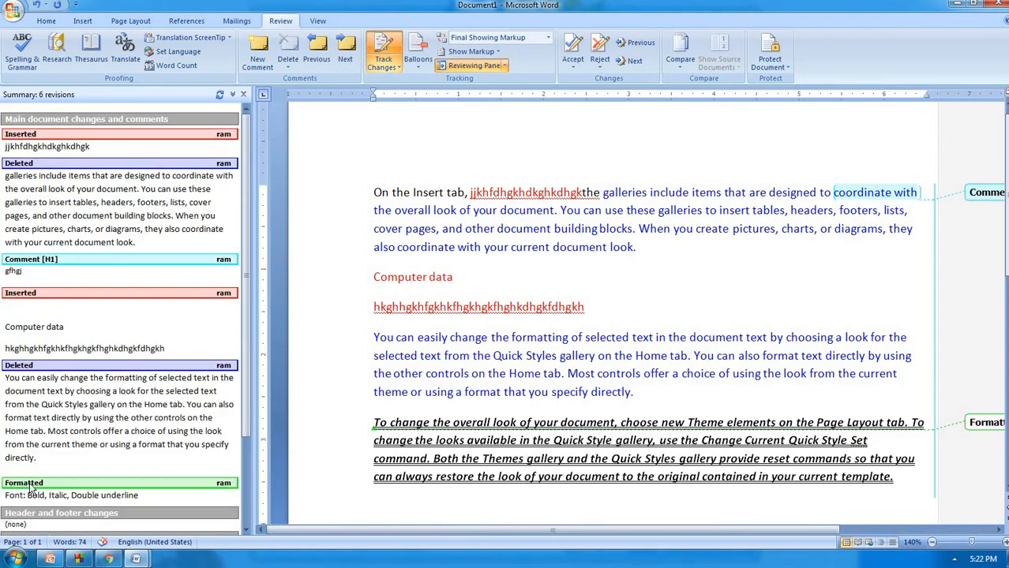
{"action": "left_click", "coordinate": [467, 66]}
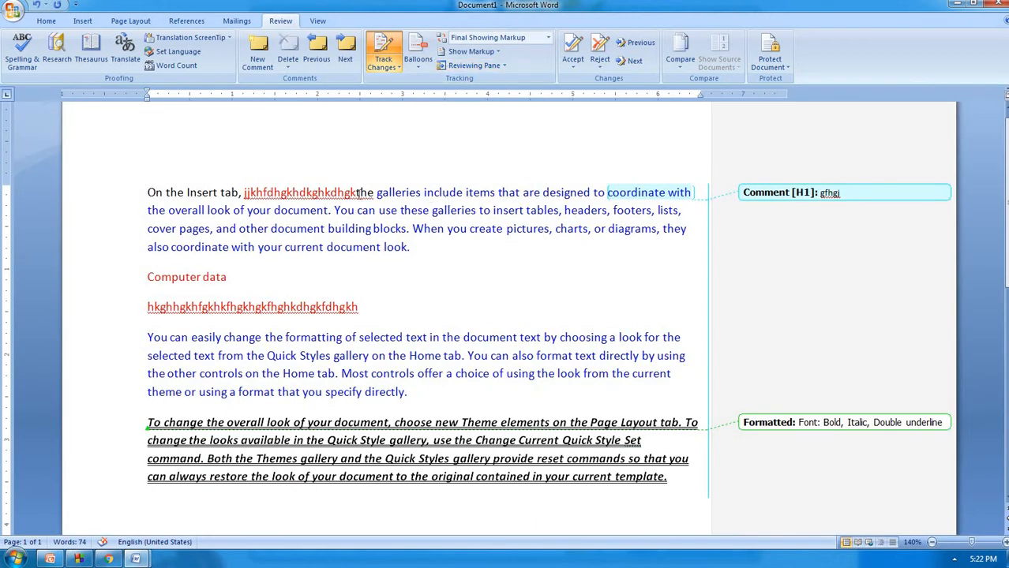
Accept the inserted nonsense word in the first line and move to the next change
{"action": "left_click", "coordinate": [356, 193]}
{"action": "mouse_move", "coordinate": [328, 188]}
{"action": "left_click", "coordinate": [583, 69]}
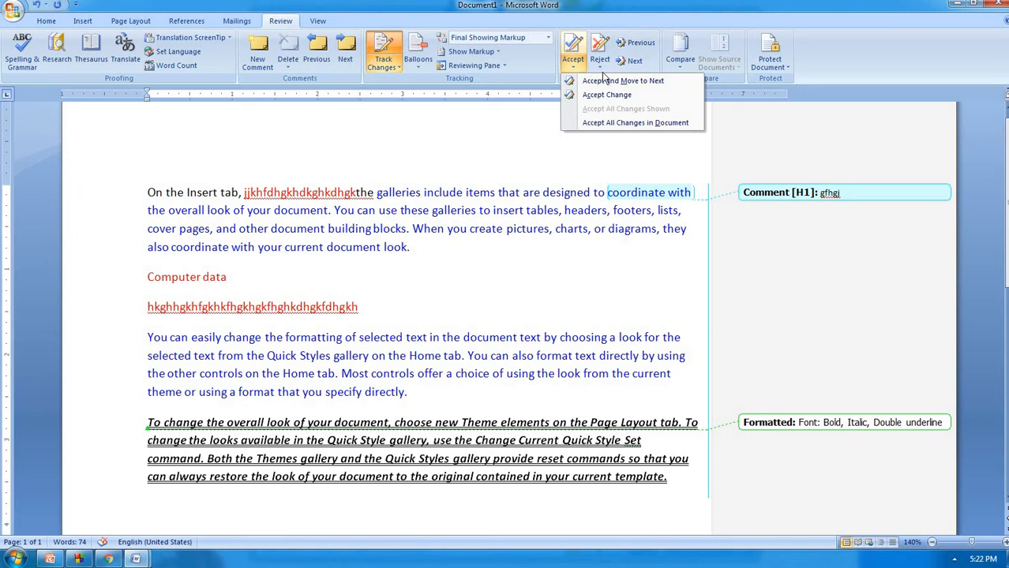
{"action": "left_click", "coordinate": [614, 82]}
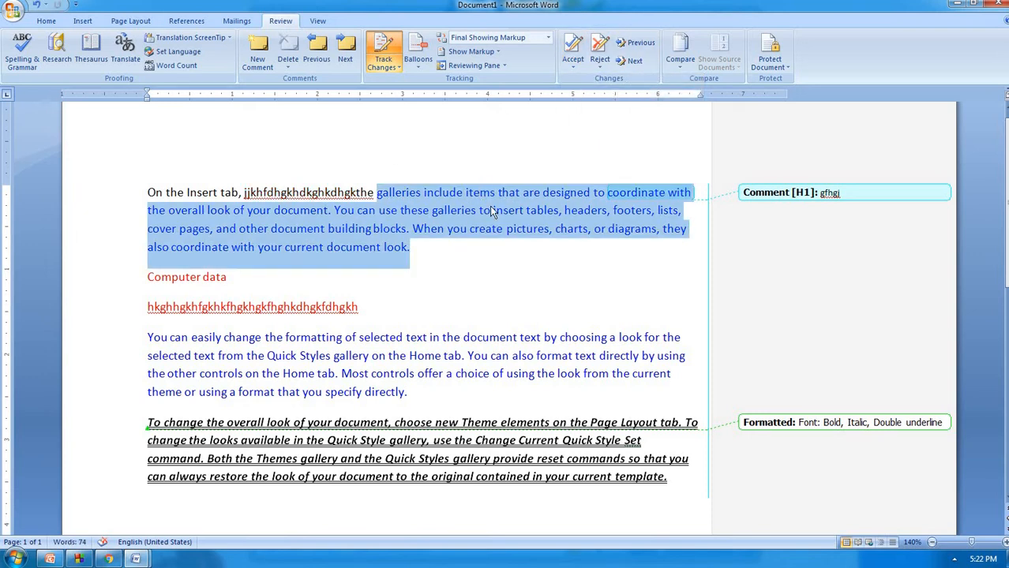
Reject the galleries deletion, undo that, then accept the deletion instead
{"action": "mouse_move", "coordinate": [489, 194]}
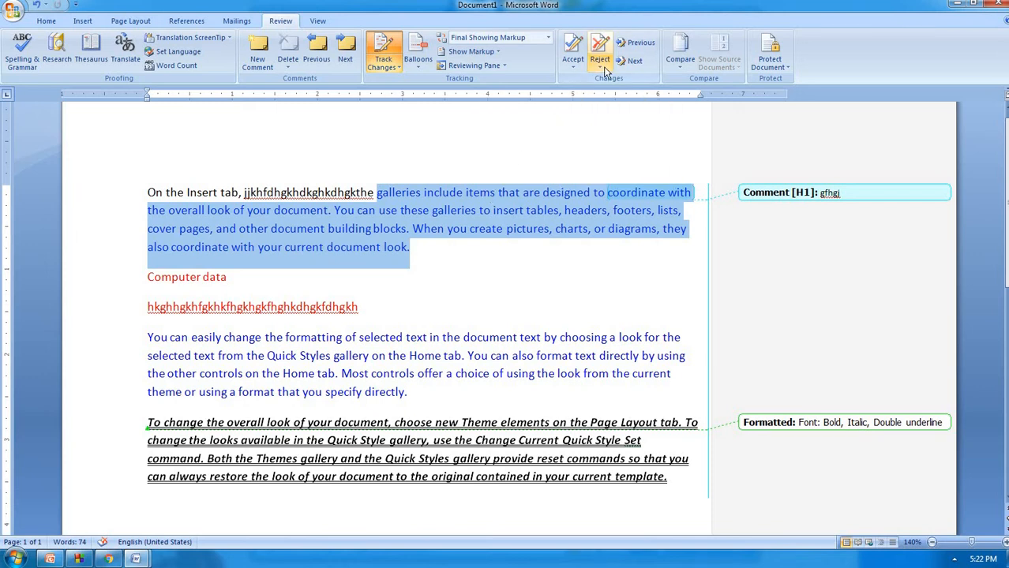
{"action": "mouse_move", "coordinate": [536, 188]}
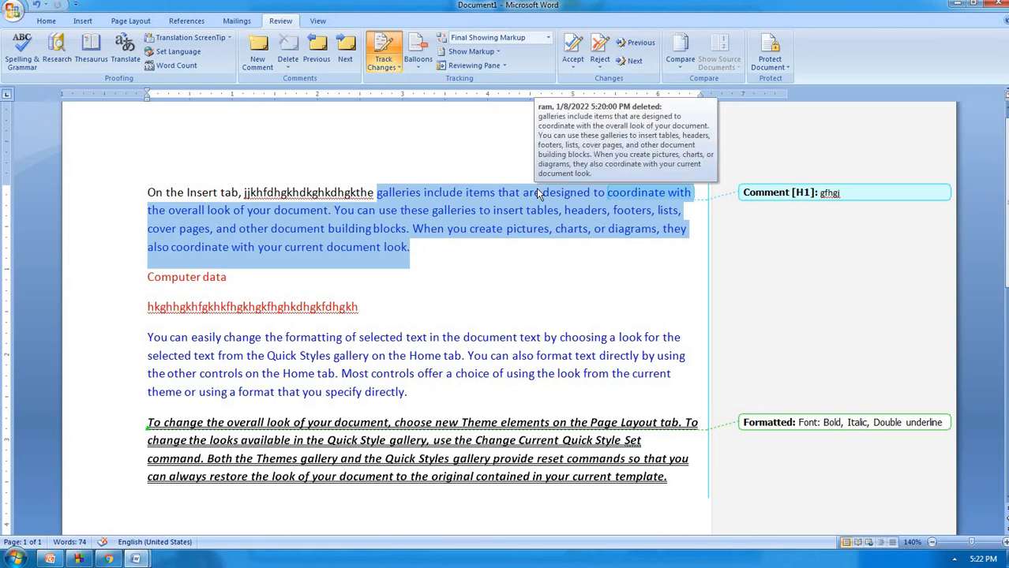
{"action": "left_click", "coordinate": [596, 67]}
{"action": "left_click", "coordinate": [621, 81]}
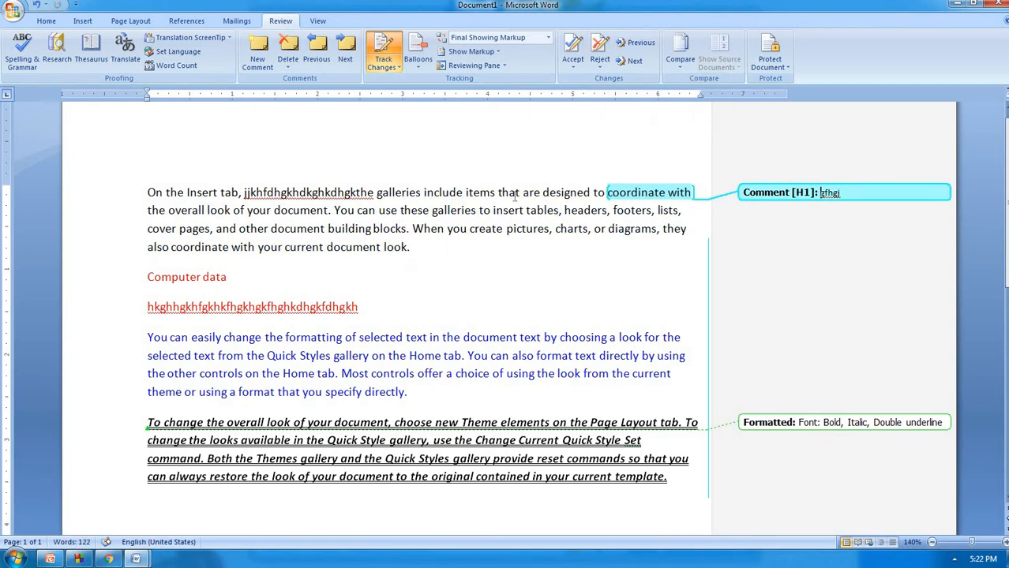
{"action": "key", "text": "ctrl+z"}
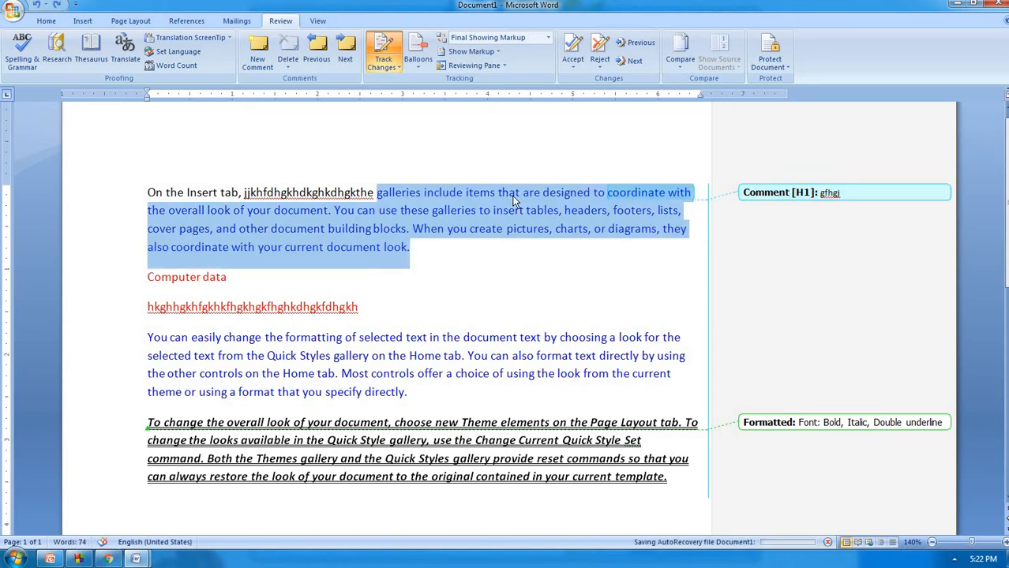
{"action": "left_click", "coordinate": [574, 68]}
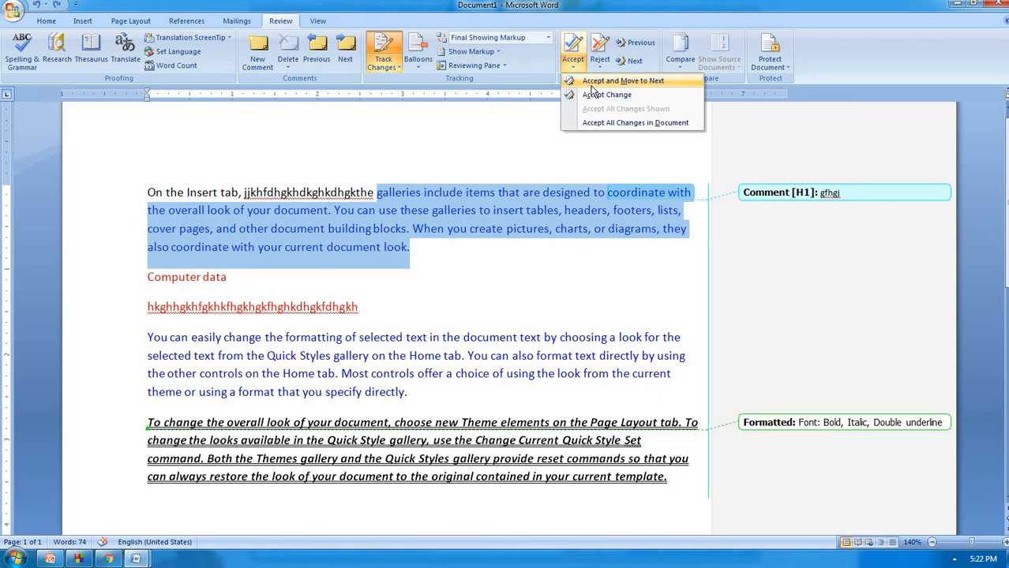
{"action": "left_click", "coordinate": [587, 82]}
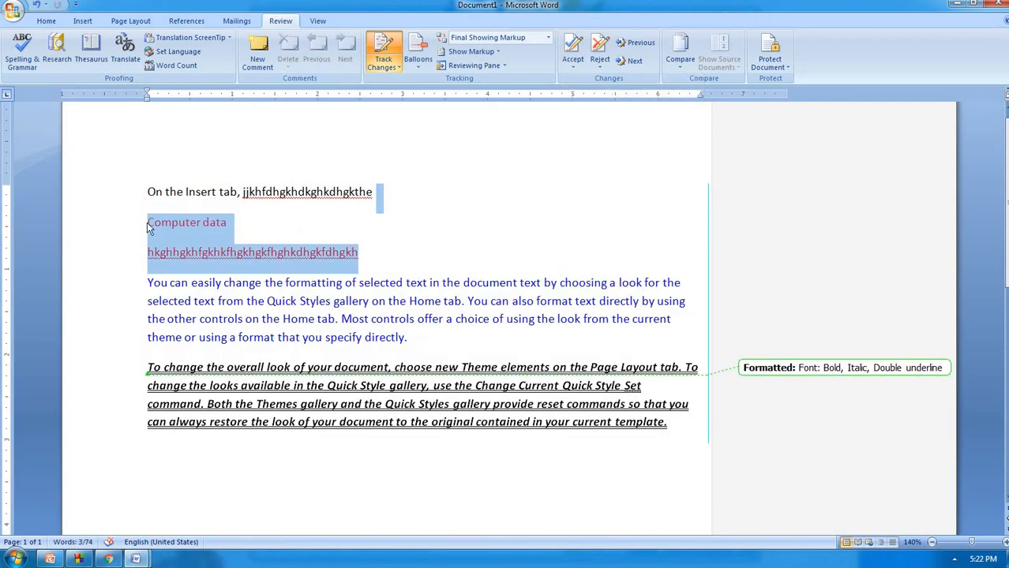
Reject the inserted Computer data lines and the Quick Styles paragraph change
{"action": "mouse_move", "coordinate": [179, 251]}
{"action": "left_click", "coordinate": [598, 66]}
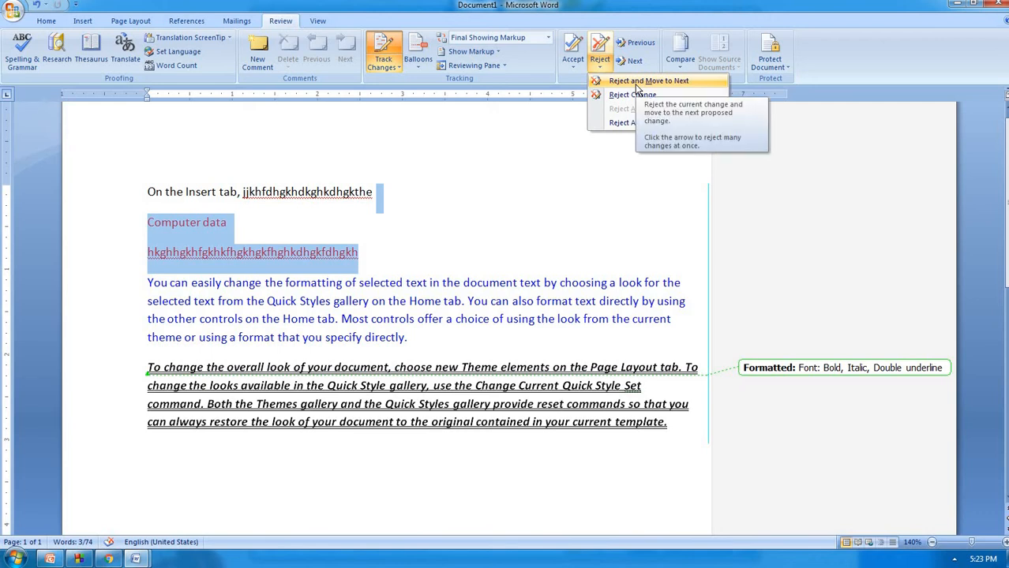
{"action": "left_click", "coordinate": [631, 81]}
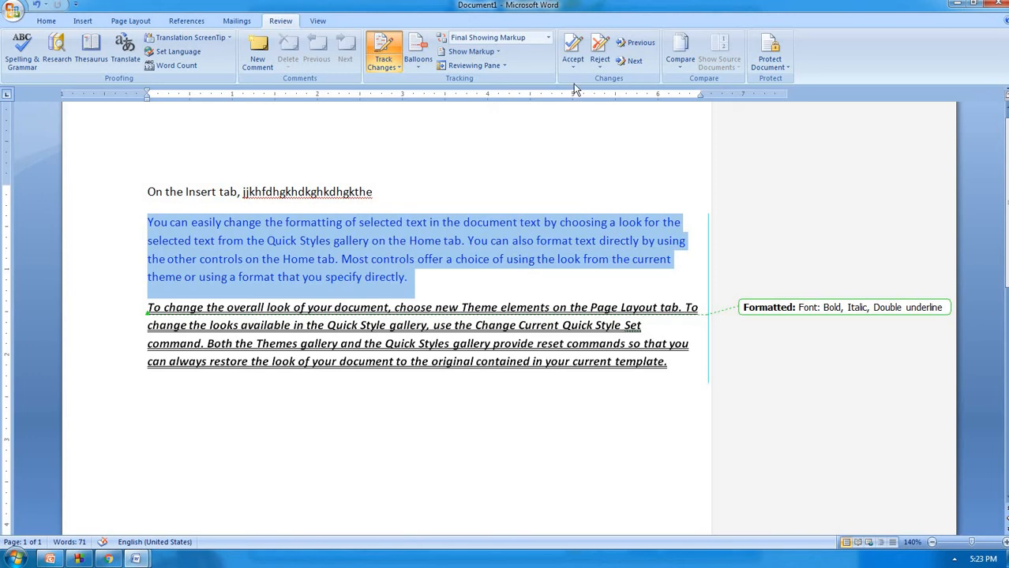
{"action": "left_click", "coordinate": [592, 68]}
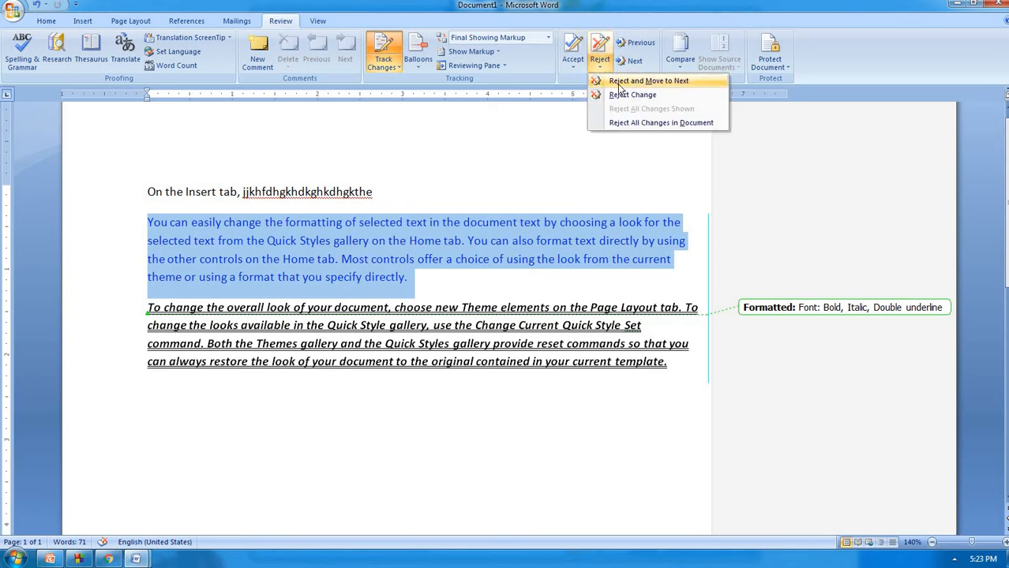
{"action": "left_click", "coordinate": [623, 81]}
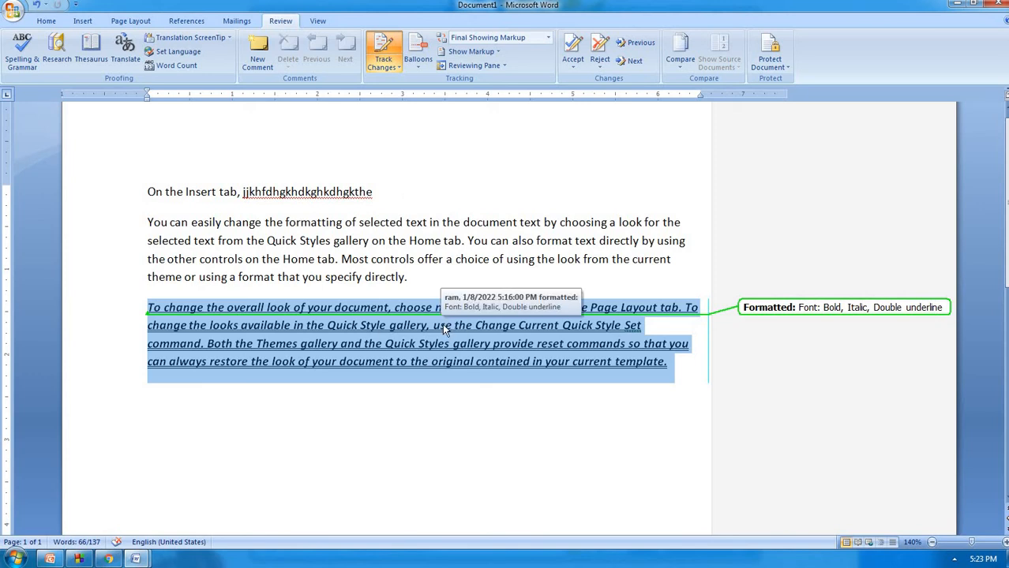
Accept the bold, italic, double-underline formatting and dismiss the no-changes messages
{"action": "left_click", "coordinate": [581, 65]}
{"action": "left_click", "coordinate": [592, 76]}
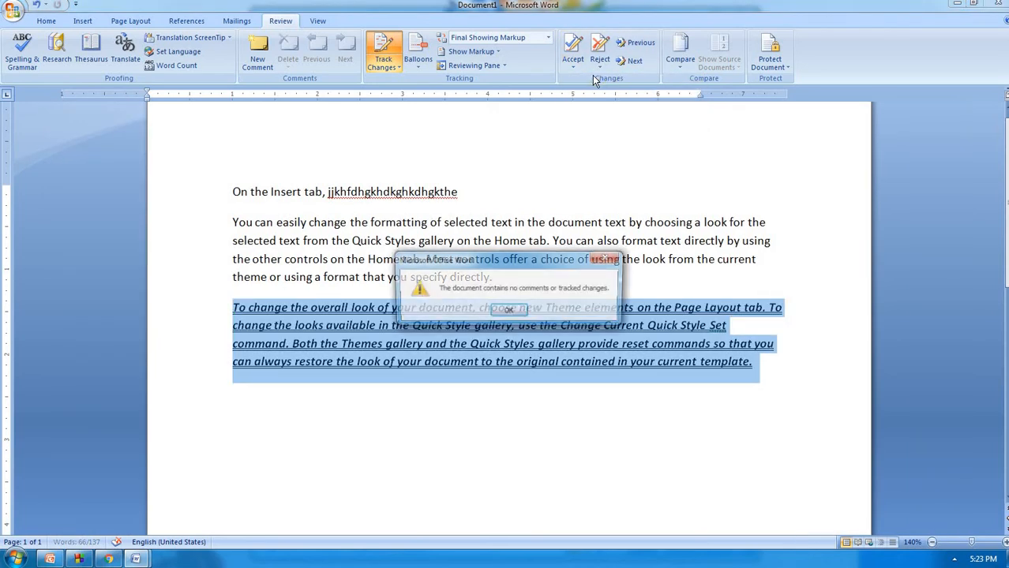
{"action": "left_click", "coordinate": [508, 309]}
{"action": "left_click", "coordinate": [572, 259]}
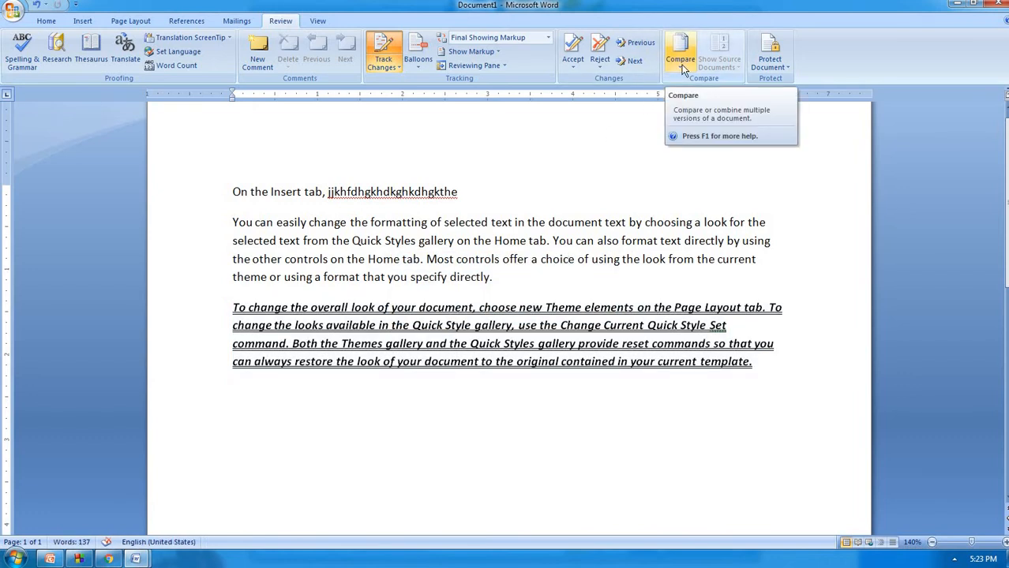
Delete all the document text as a tracked change
{"action": "left_click", "coordinate": [459, 192]}
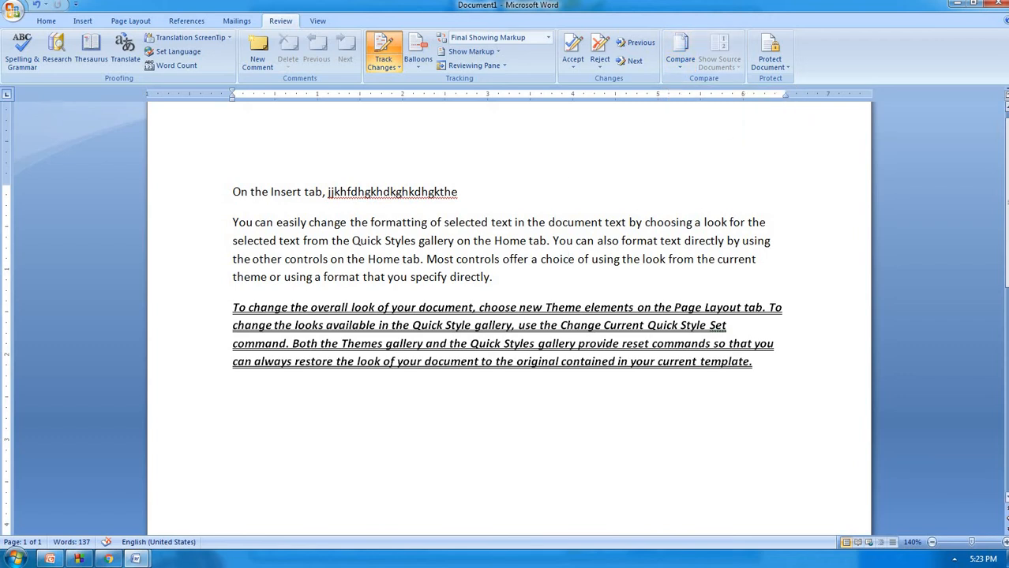
{"action": "key", "text": "ctrl+a"}
{"action": "key", "text": "Delete"}
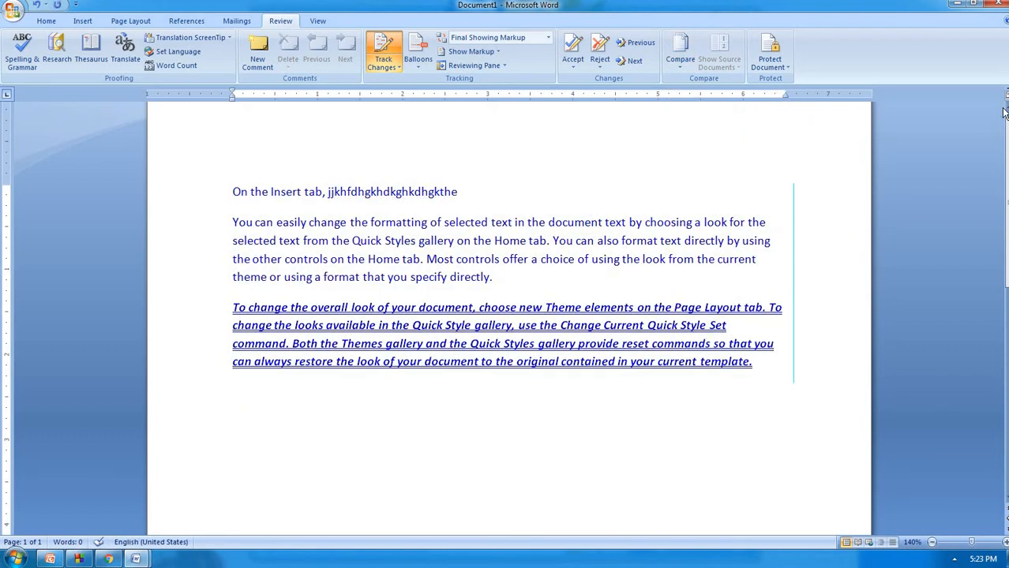
In a new maximized document, type 'welcome' and save it as welcome1
{"action": "key", "text": "ctrl+n"}
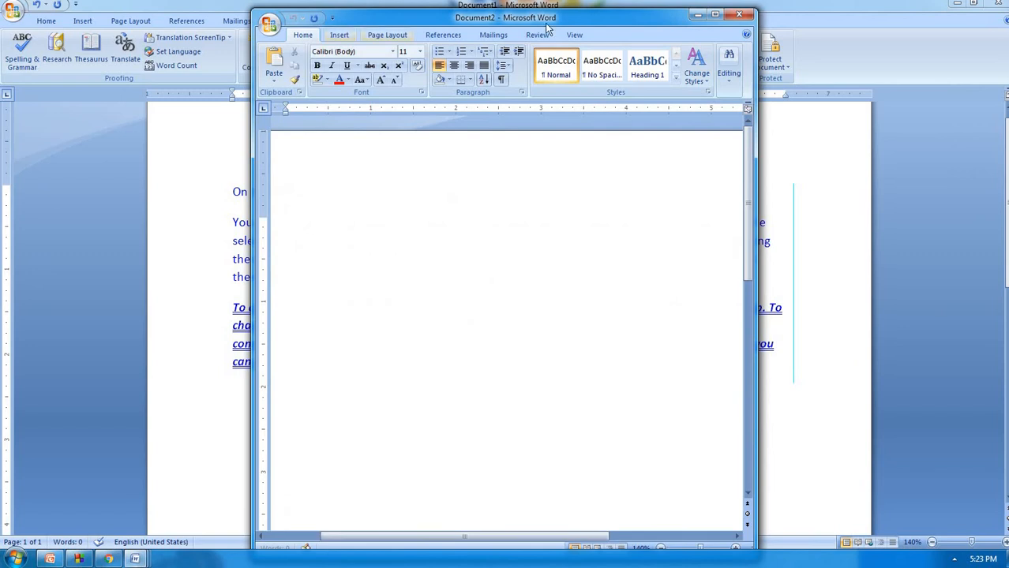
{"action": "left_click", "coordinate": [714, 13]}
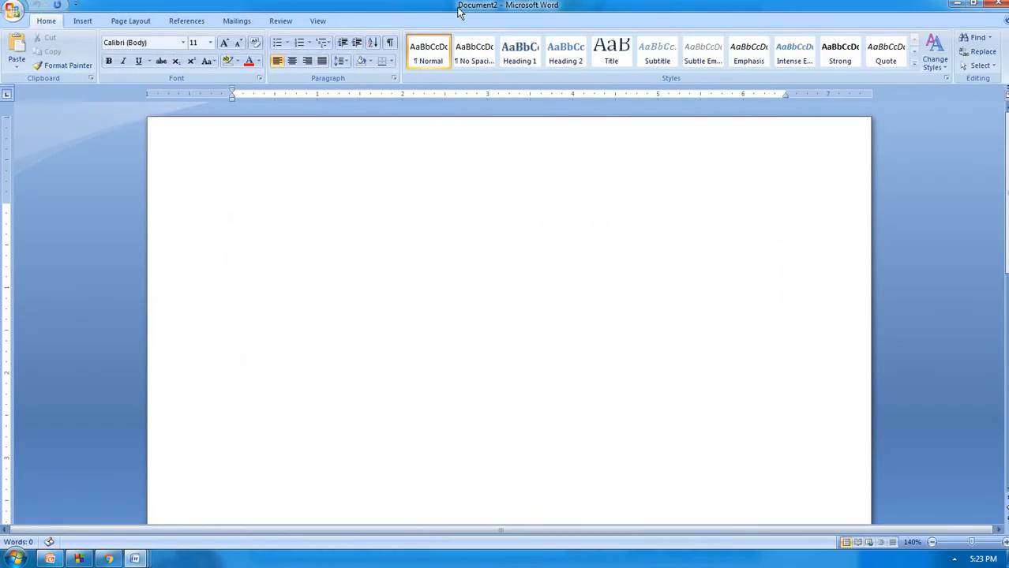
{"action": "left_click", "coordinate": [280, 21]}
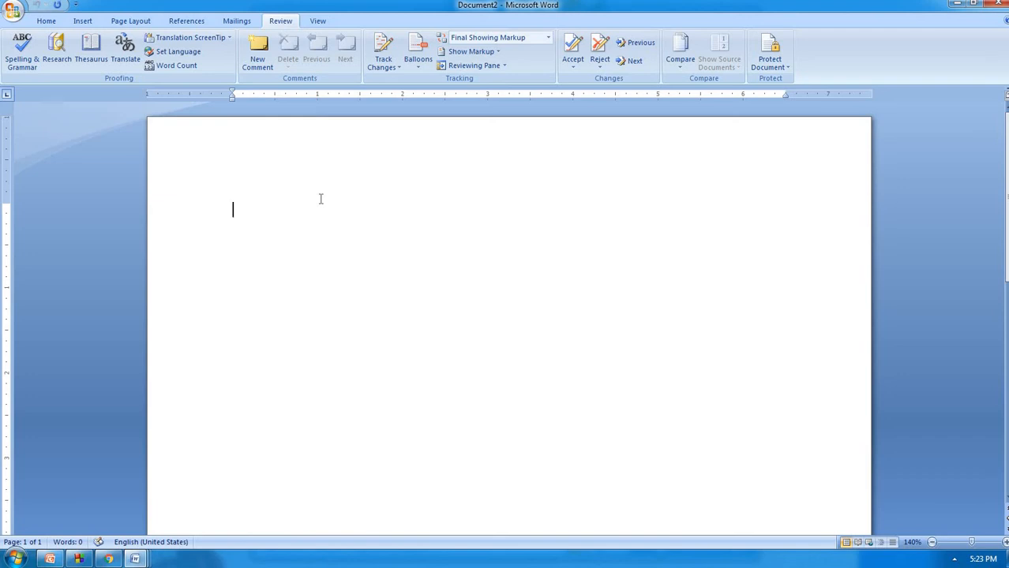
{"action": "type", "text": "welcome"}
{"action": "key", "text": "ctrl+a"}
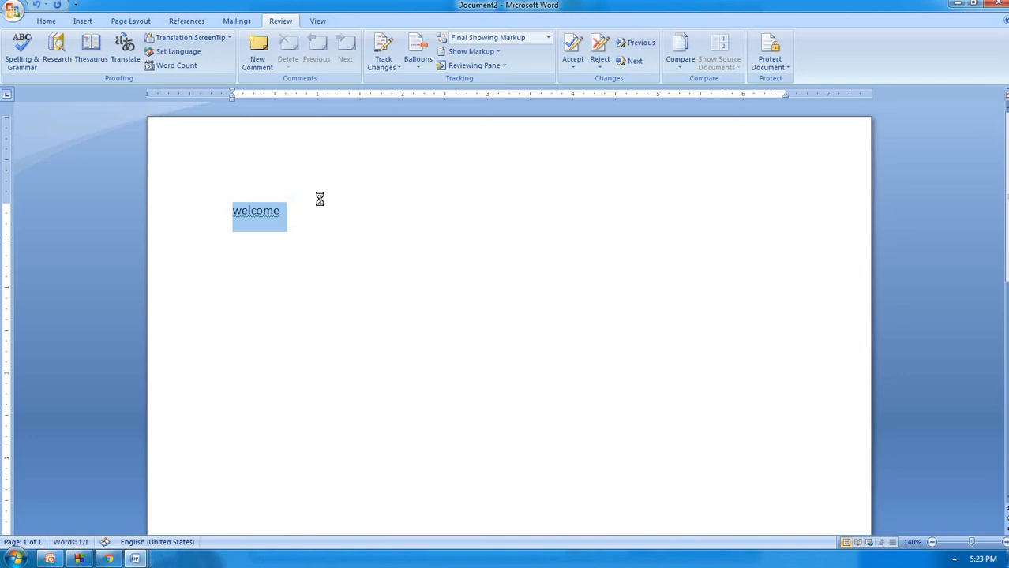
{"action": "key", "text": "ctrl+s"}
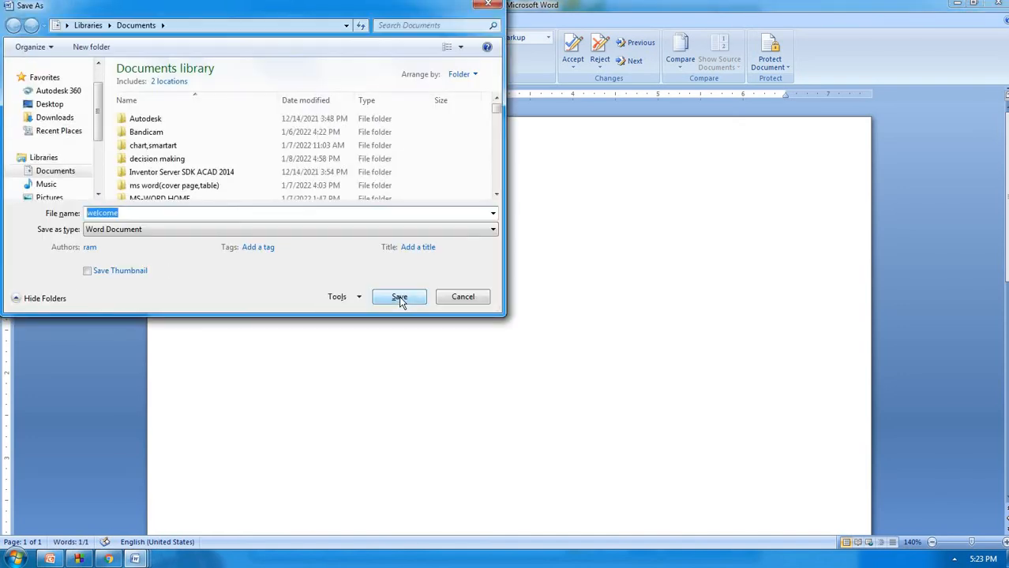
{"action": "key", "text": "End"}
{"action": "type", "text": "1"}
{"action": "key", "text": "Return"}
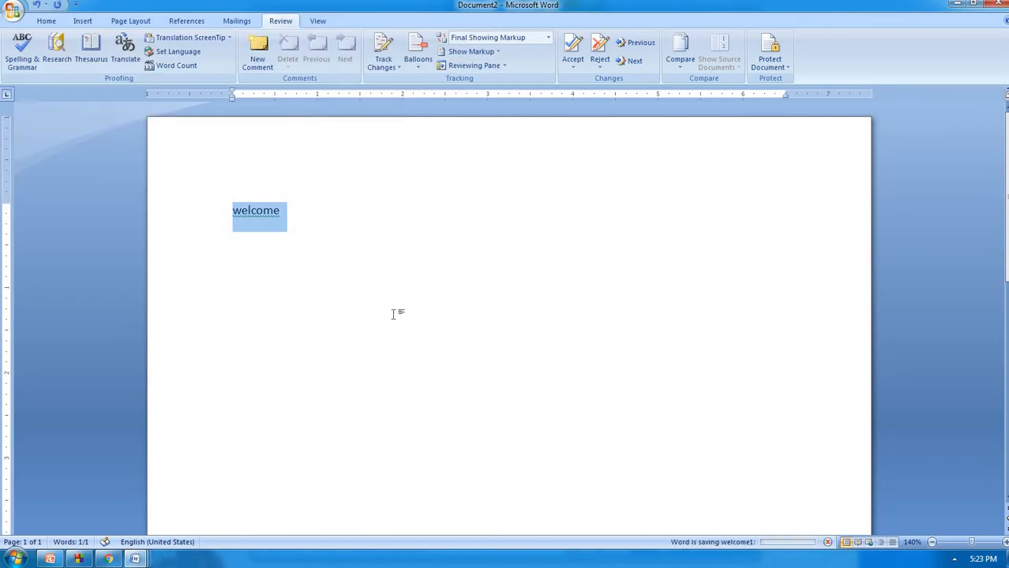
Create a document containing 'data', save it as data, and start another blank document
{"action": "key", "text": "ctrl+n"}
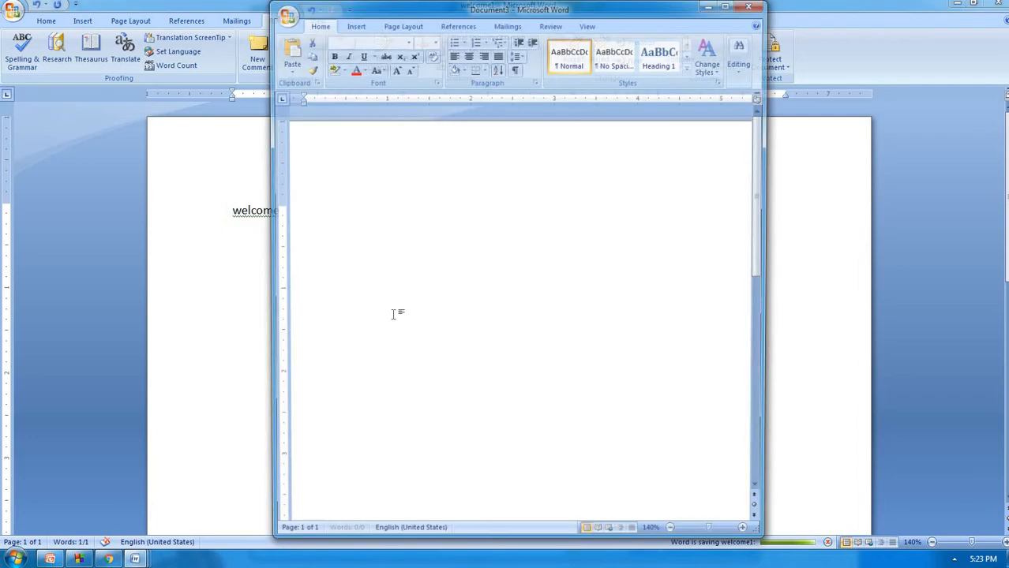
{"action": "type", "text": "sda"}
{"action": "key", "text": "BackSpace"}
{"action": "key", "text": "BackSpace"}
{"action": "key", "text": "BackSpace"}
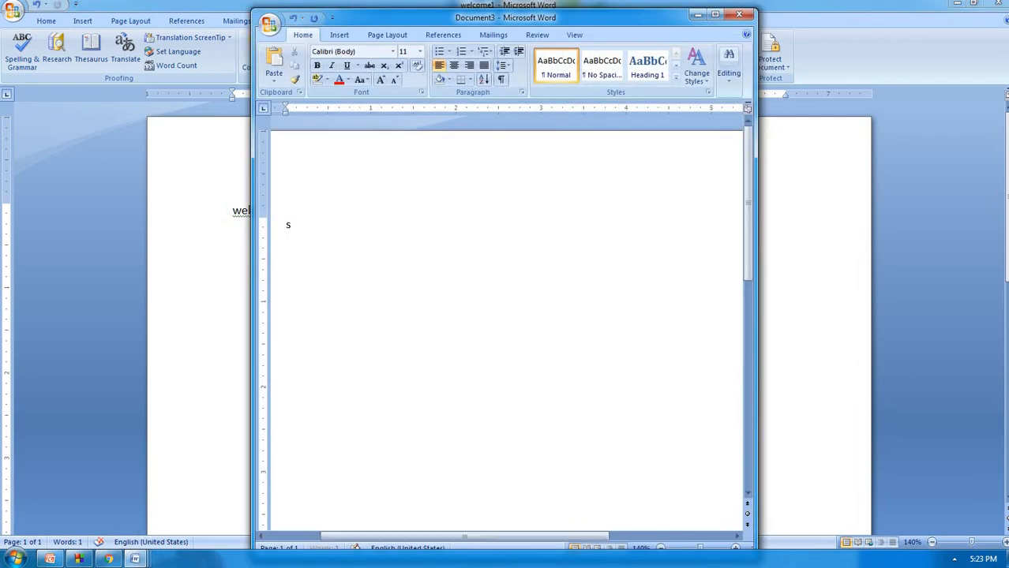
{"action": "type", "text": "data"}
{"action": "key", "text": "ctrl+a"}
{"action": "key", "text": "ctrl+s"}
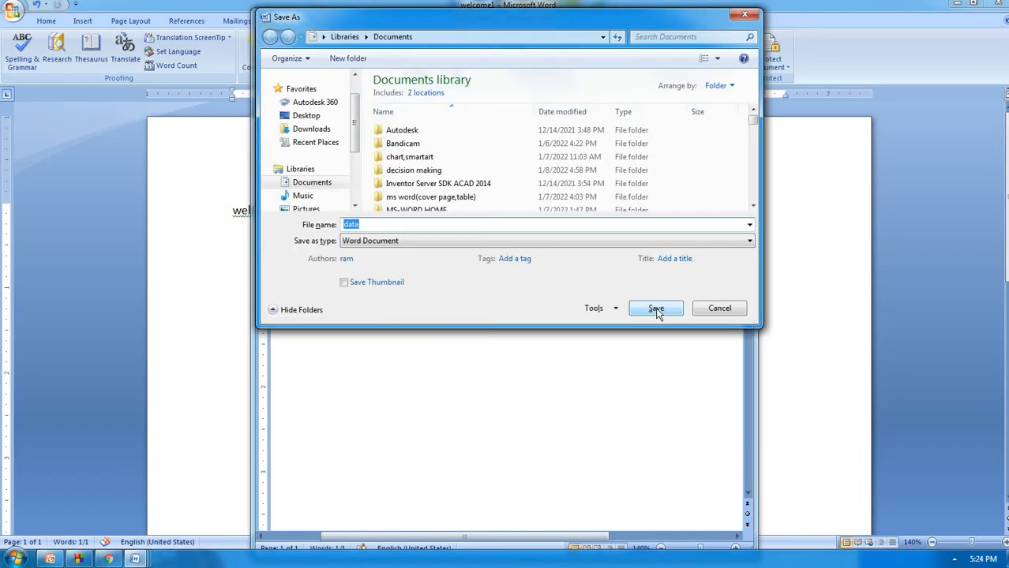
{"action": "left_click", "coordinate": [656, 308]}
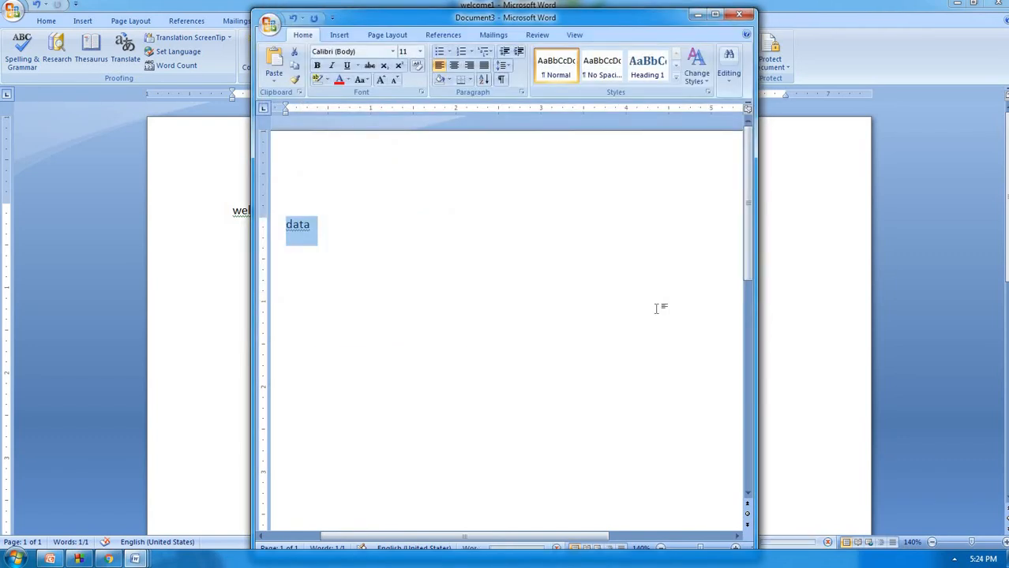
{"action": "key", "text": "ctrl+n"}
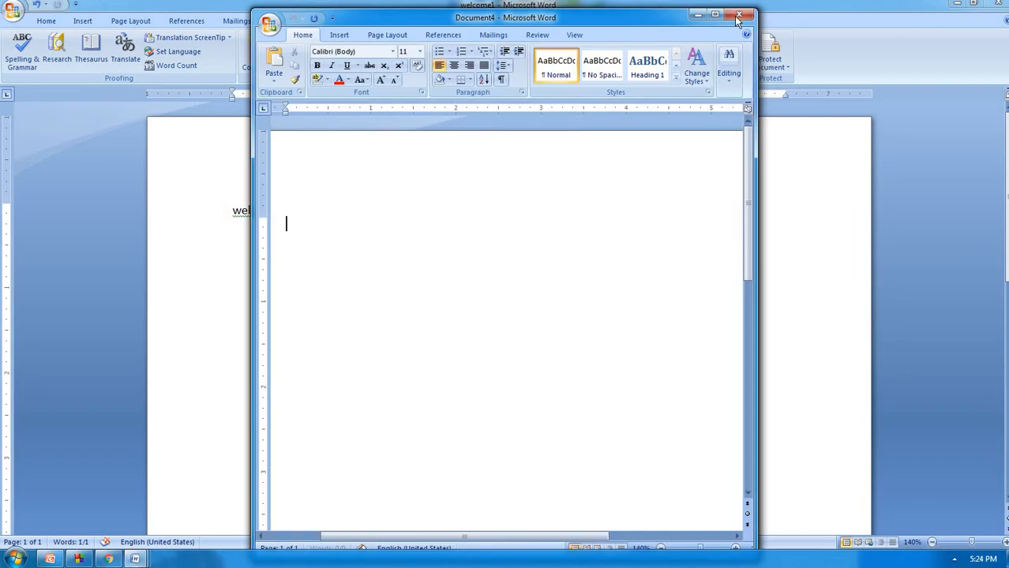
Start a document comparison and choose welcome1 as the original document
{"action": "left_click", "coordinate": [715, 15]}
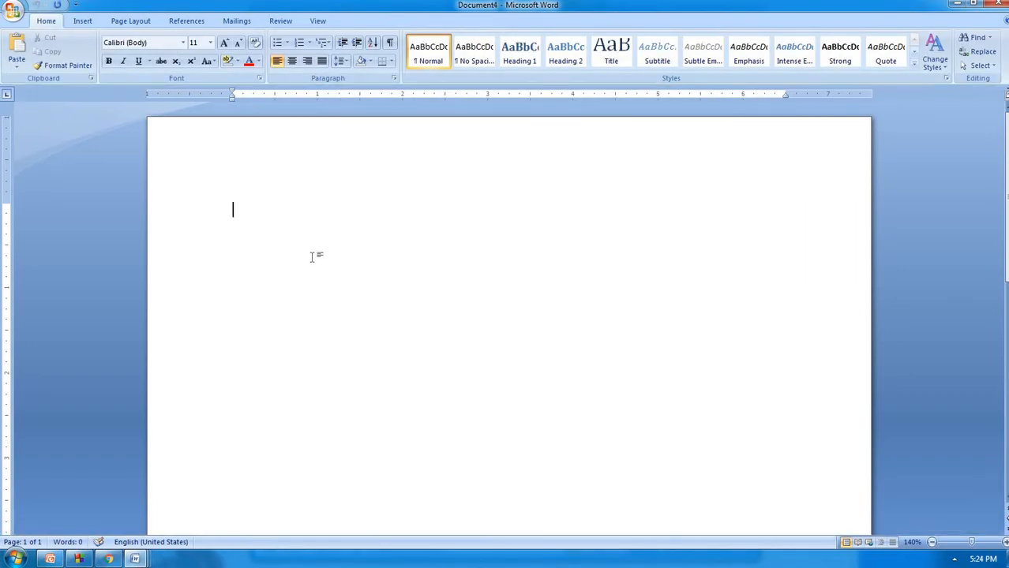
{"action": "left_click", "coordinate": [282, 22]}
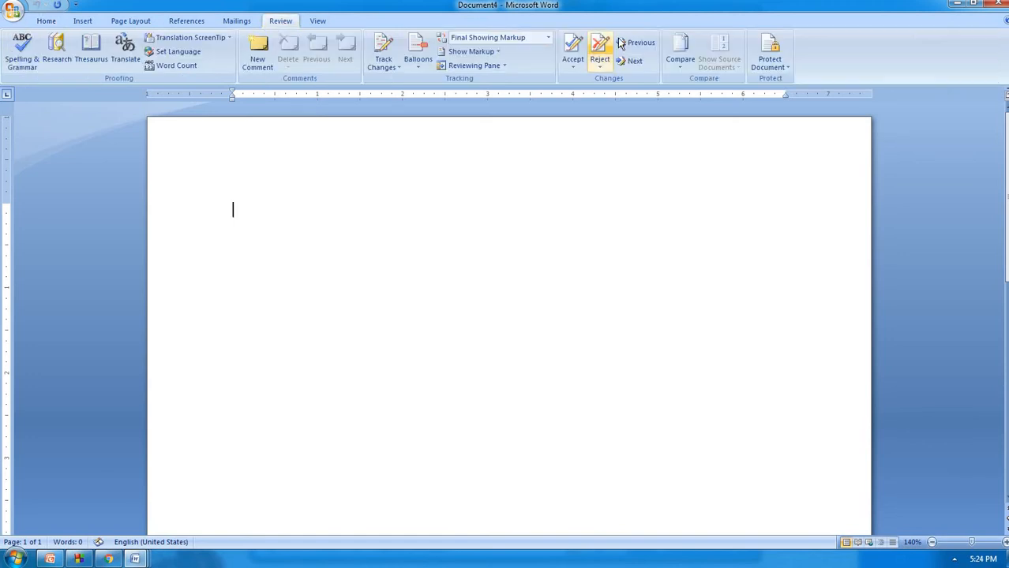
{"action": "left_click", "coordinate": [671, 61]}
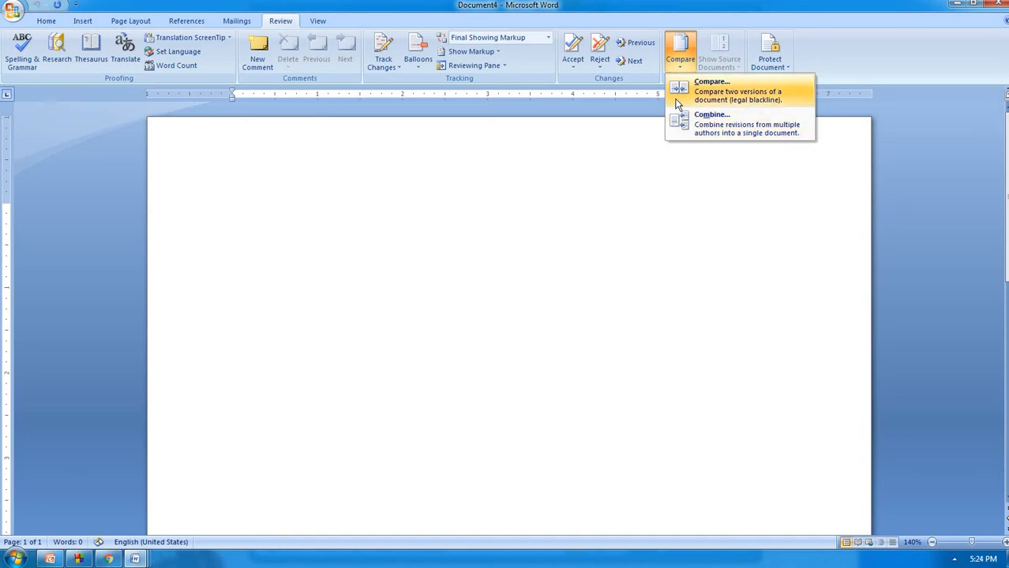
{"action": "left_click", "coordinate": [710, 87]}
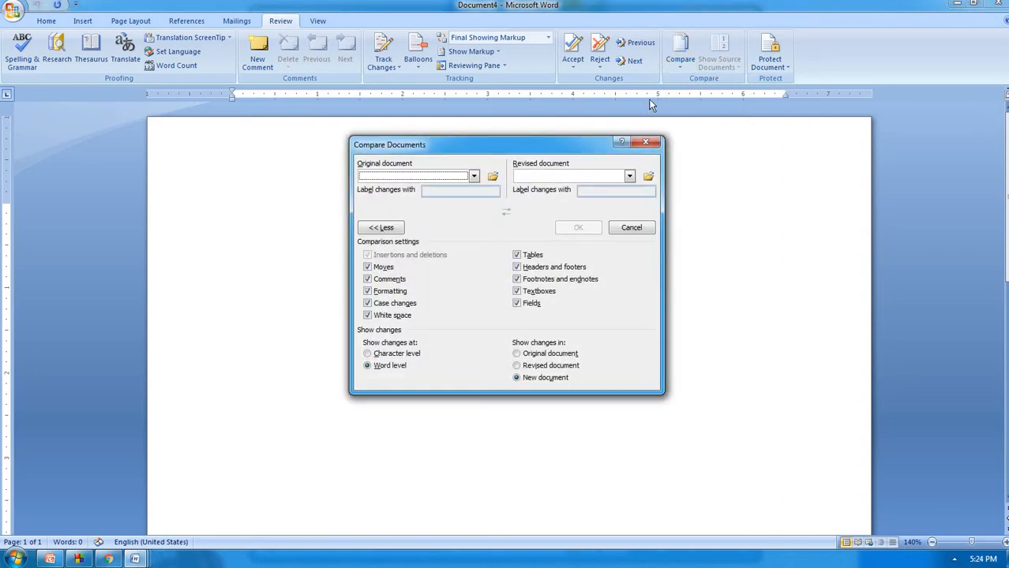
{"action": "left_click", "coordinate": [492, 178]}
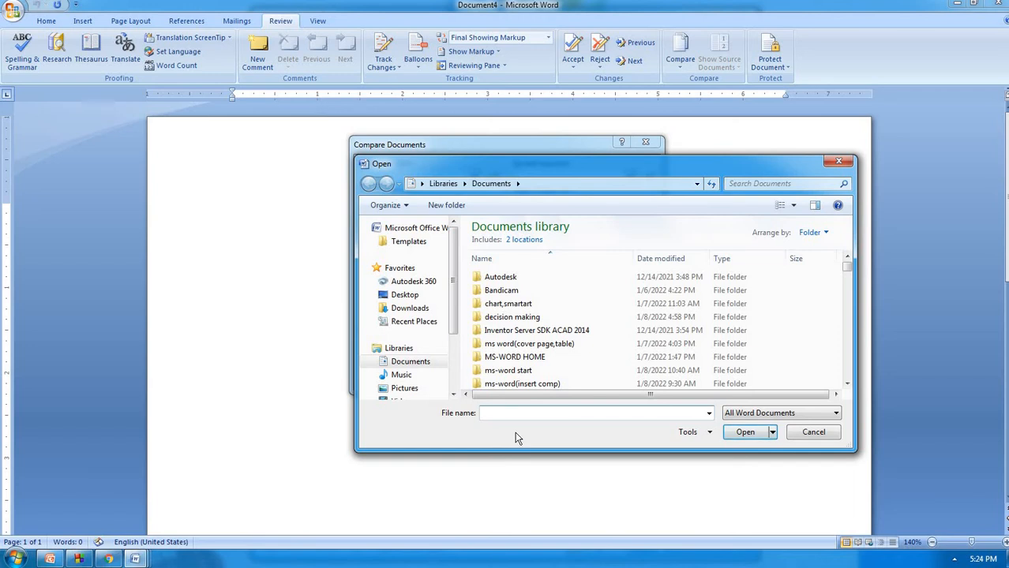
{"action": "type", "text": "w"}
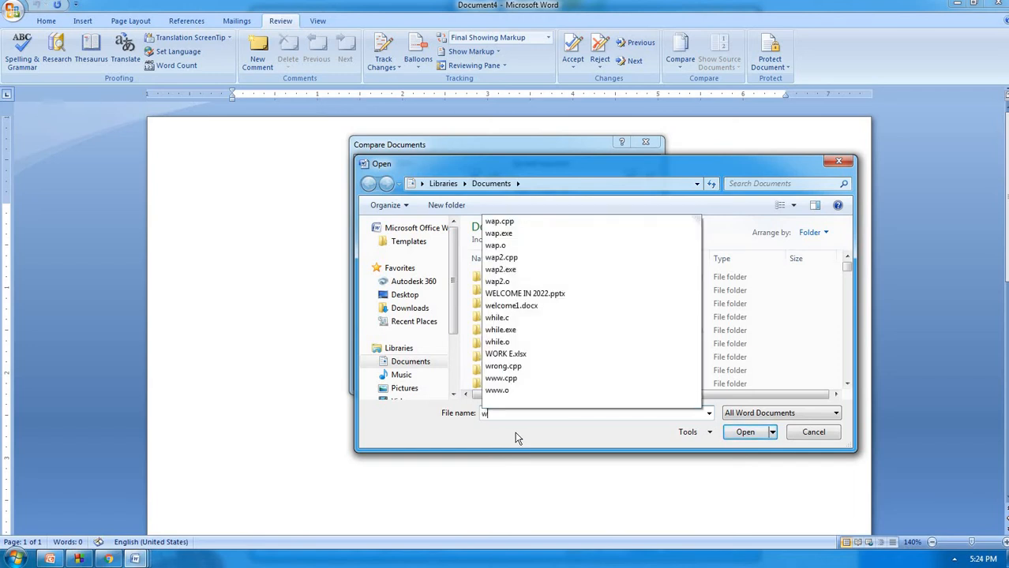
{"action": "type", "text": "el"}
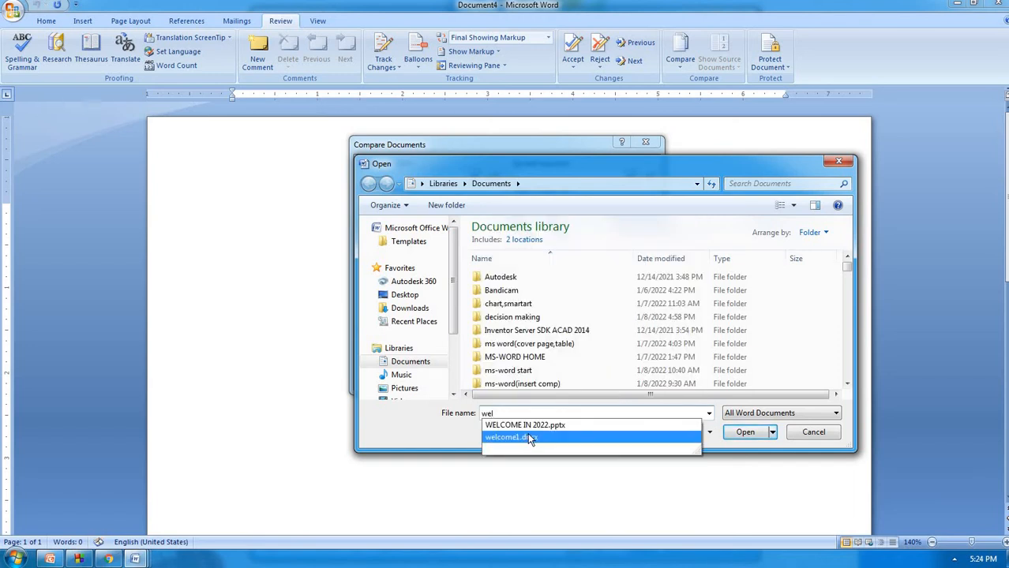
{"action": "left_click", "coordinate": [576, 438]}
{"action": "left_click", "coordinate": [747, 433]}
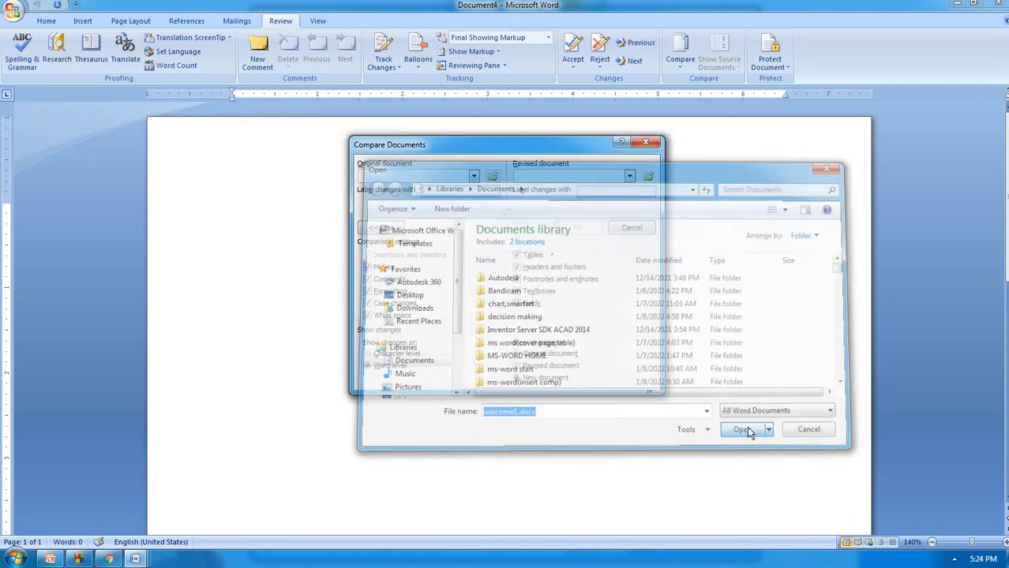
Choose data as the revised document and run the comparison
{"action": "left_click", "coordinate": [648, 175]}
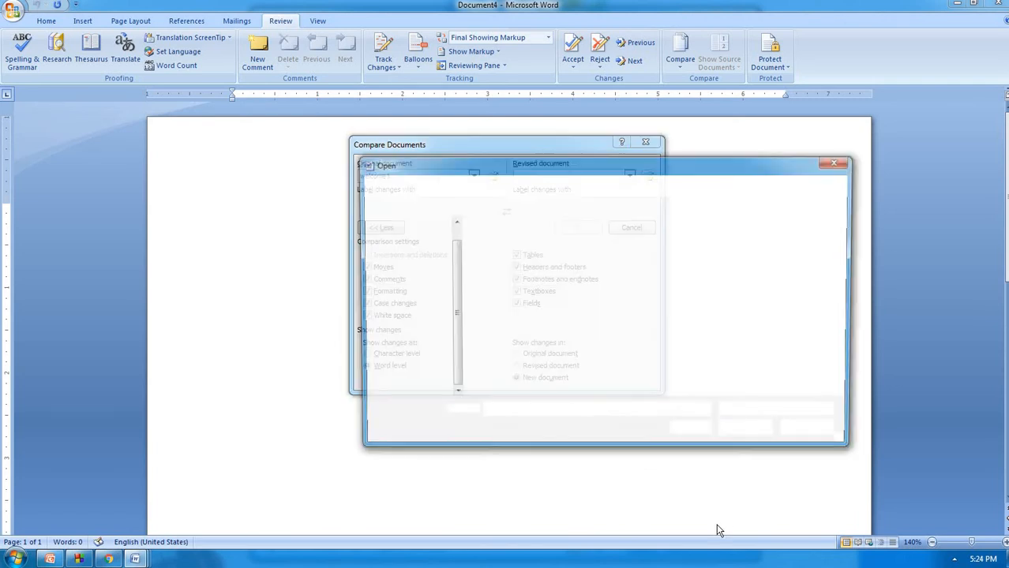
{"action": "type", "text": "dat"}
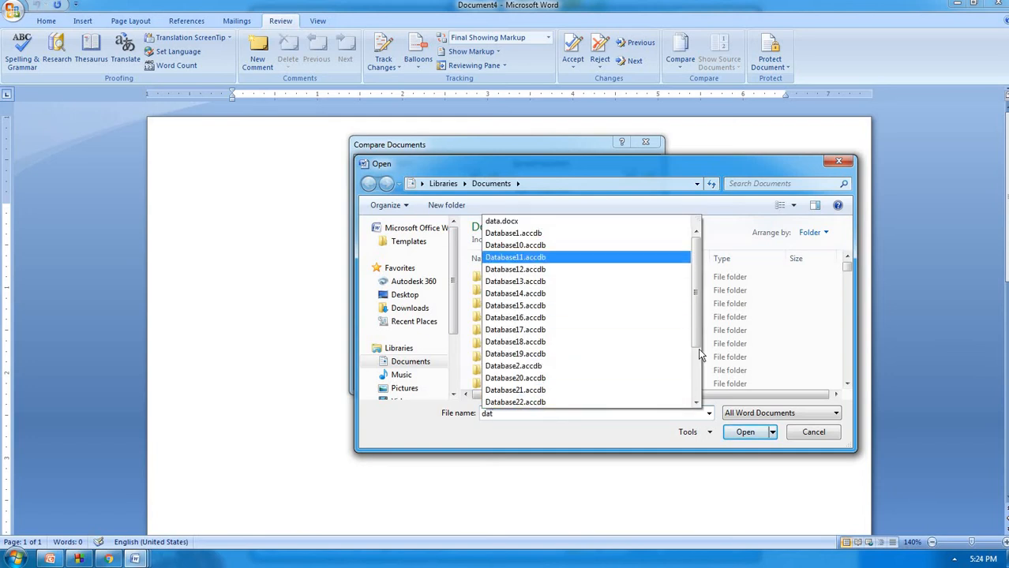
{"action": "left_click", "coordinate": [576, 222]}
{"action": "left_click", "coordinate": [730, 431]}
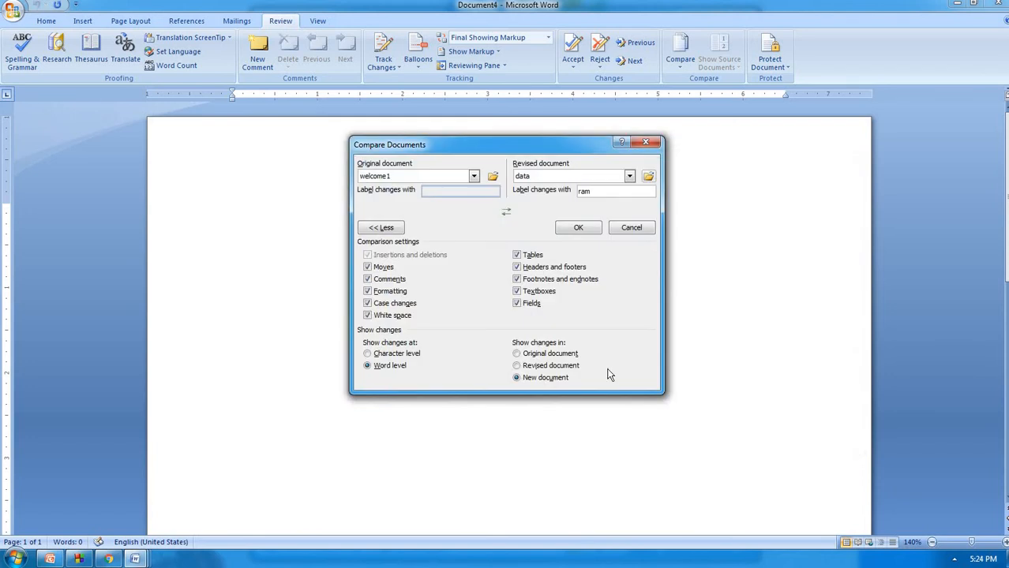
{"action": "left_click", "coordinate": [581, 228]}
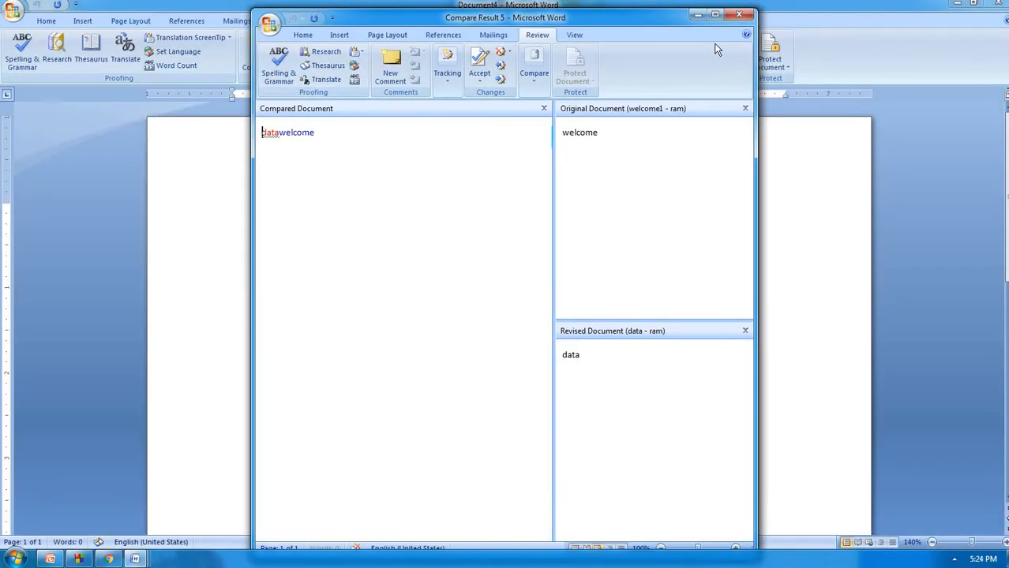
Maximize the comparison result, hide the source documents, then show only the original
{"action": "left_click", "coordinate": [715, 15]}
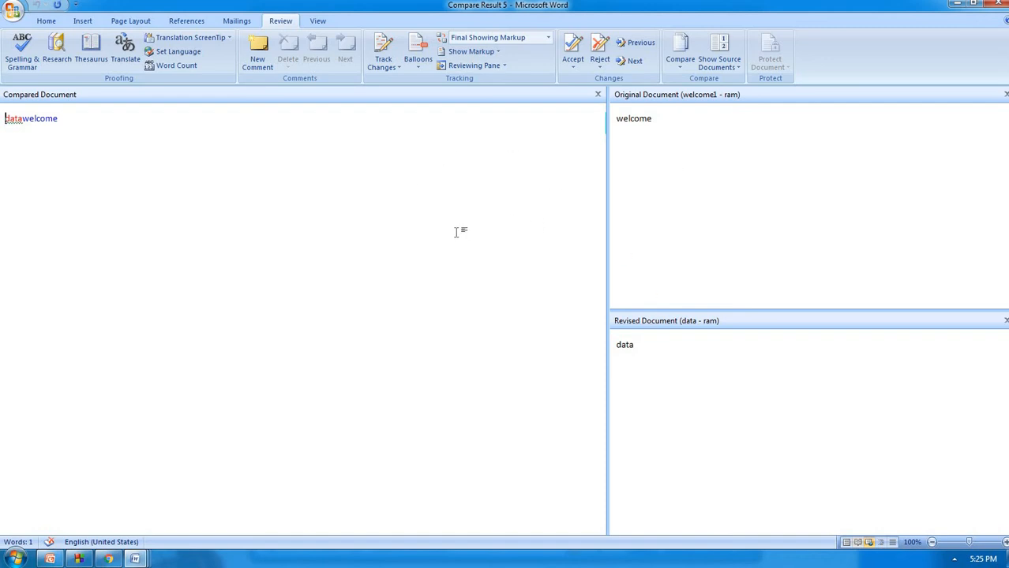
{"action": "left_click", "coordinate": [731, 74]}
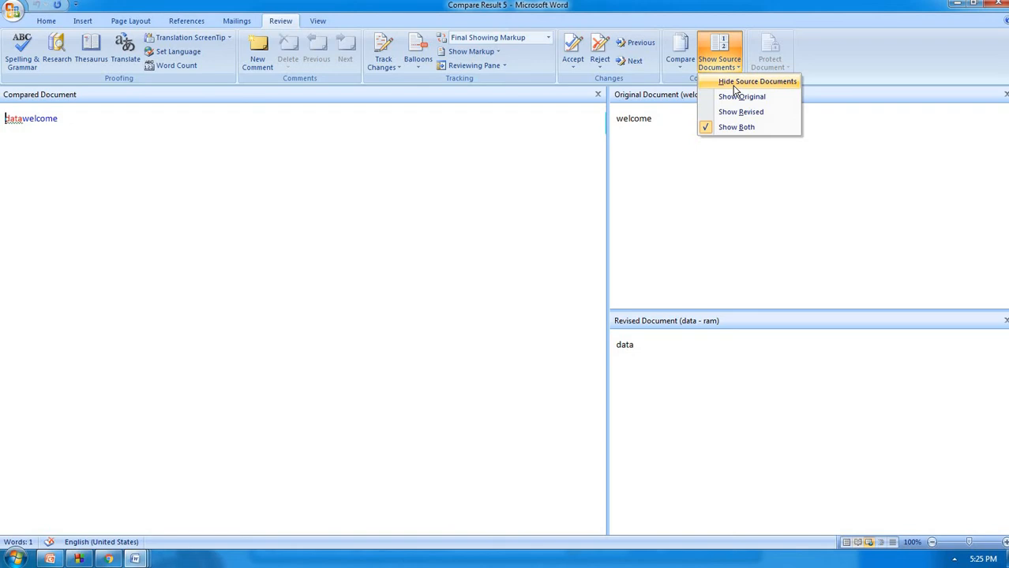
{"action": "left_click", "coordinate": [734, 82]}
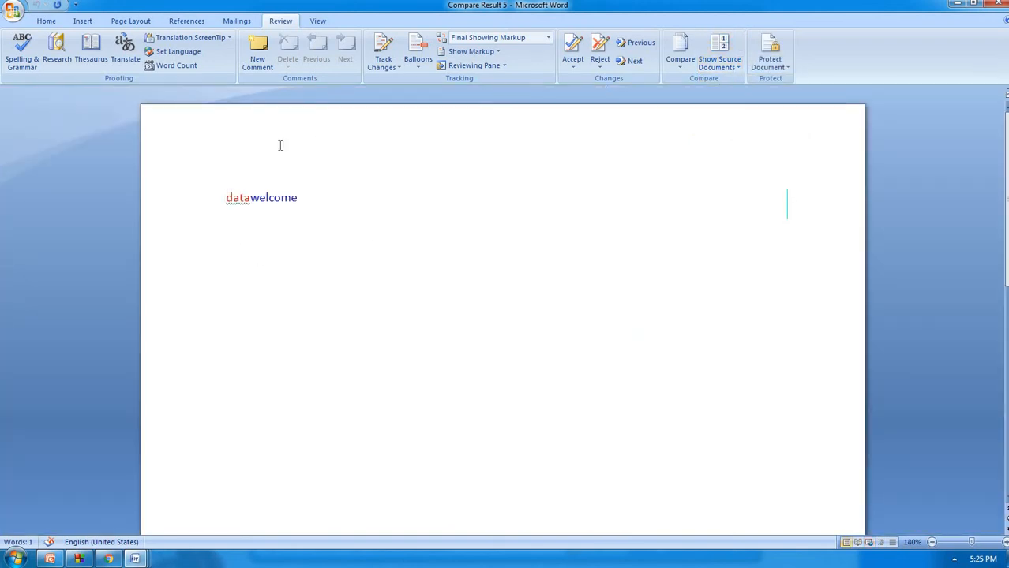
{"action": "left_click", "coordinate": [734, 71]}
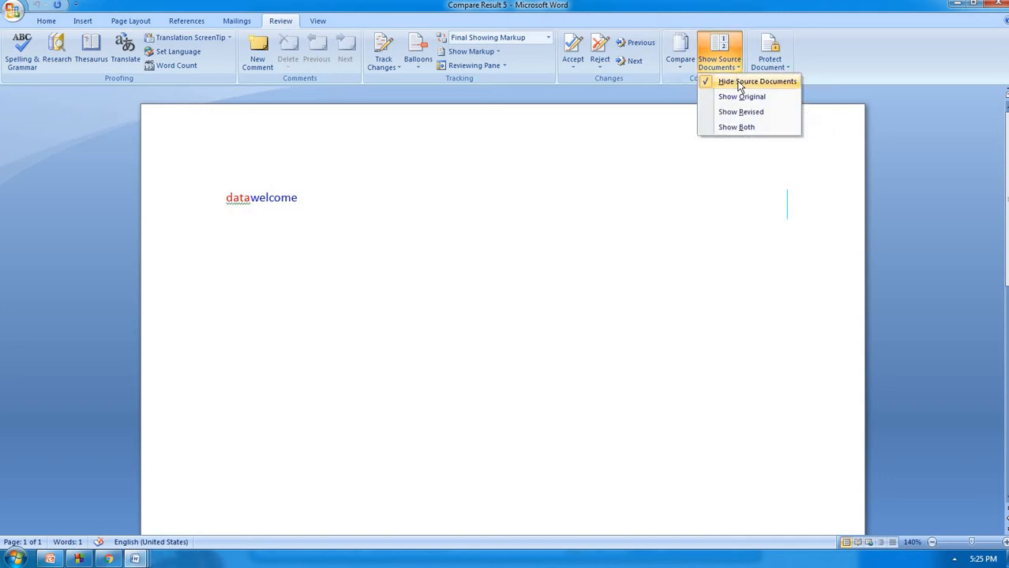
{"action": "left_click", "coordinate": [742, 96]}
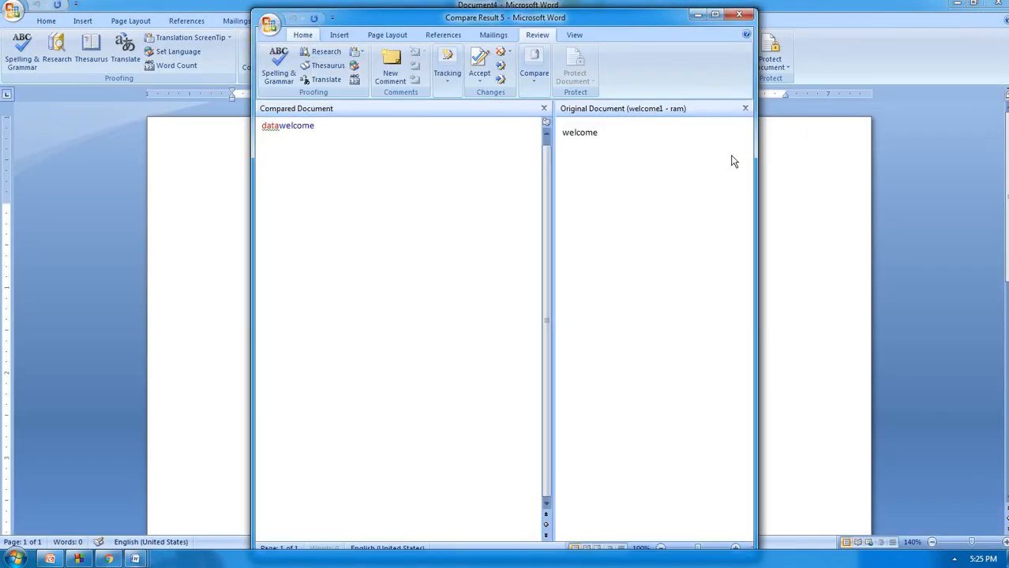
Show both original and revised sources, maximize again, and start a new blank document
{"action": "left_click", "coordinate": [536, 80]}
{"action": "left_click", "coordinate": [575, 128]}
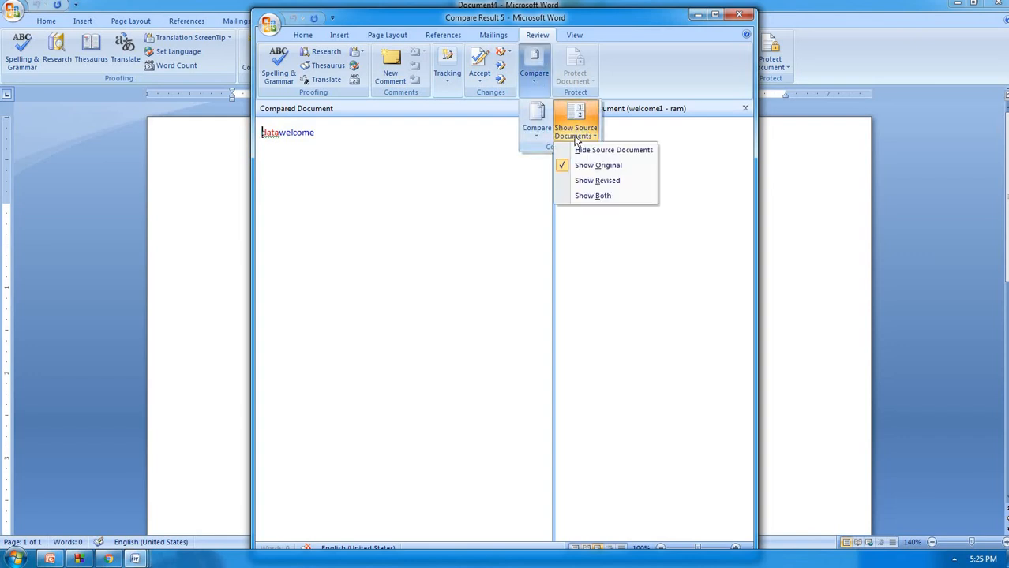
{"action": "left_click", "coordinate": [579, 198]}
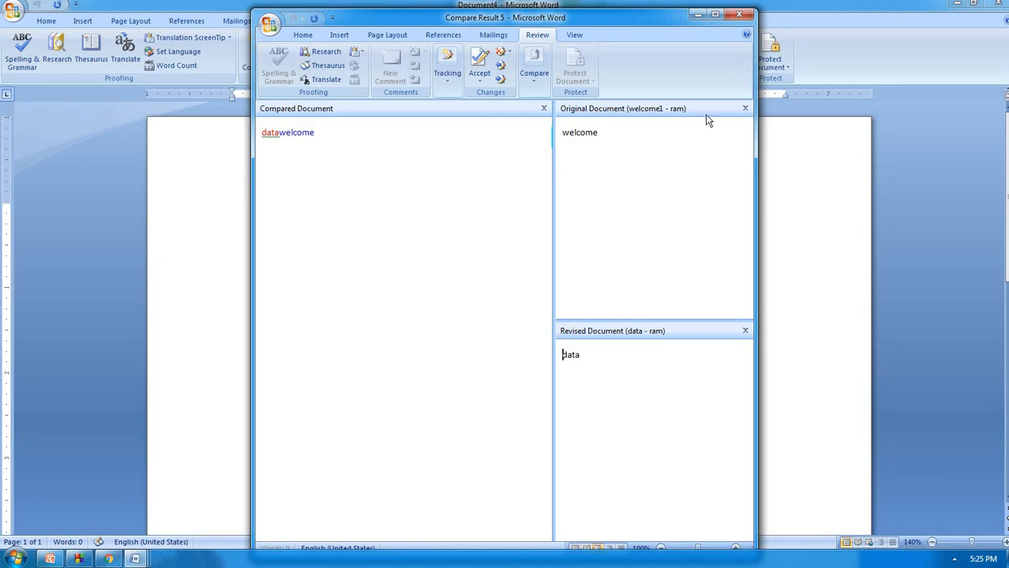
{"action": "left_click", "coordinate": [715, 15]}
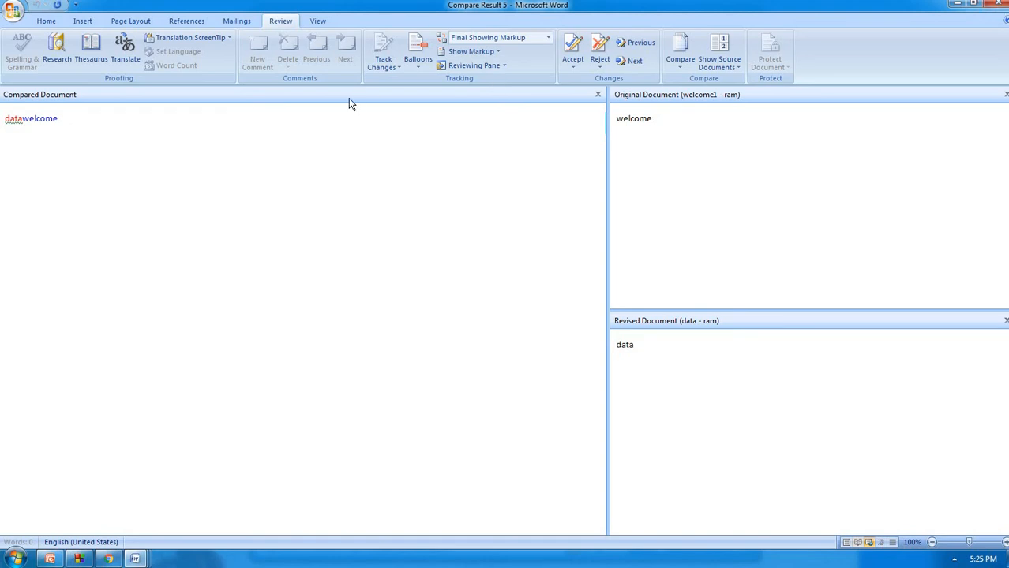
{"action": "key", "text": "ctrl+n"}
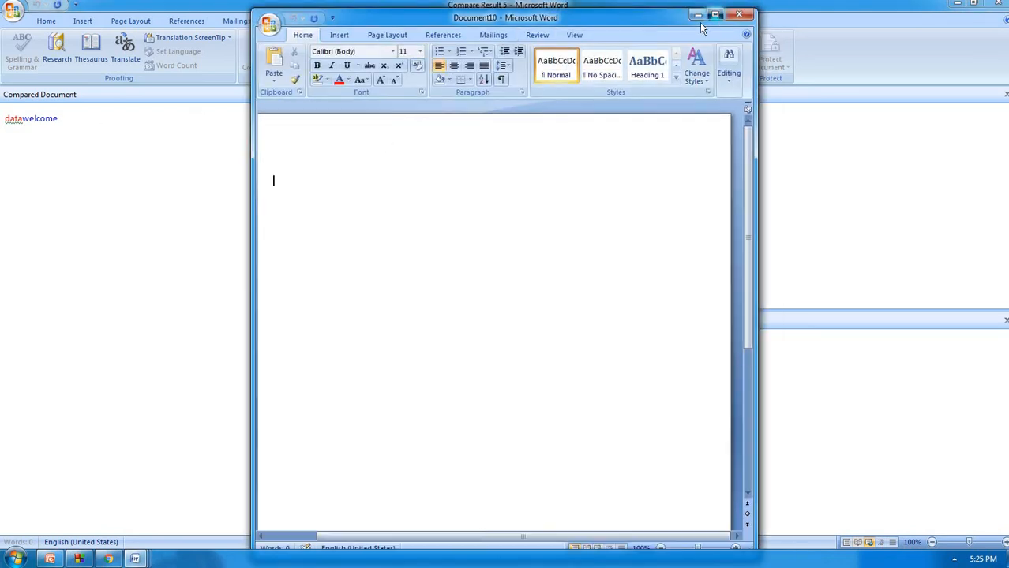
Generate three paragraphs of sample text with =rand() and open the Protect Document options
{"action": "left_click", "coordinate": [715, 14]}
{"action": "type", "text": "=ra"}
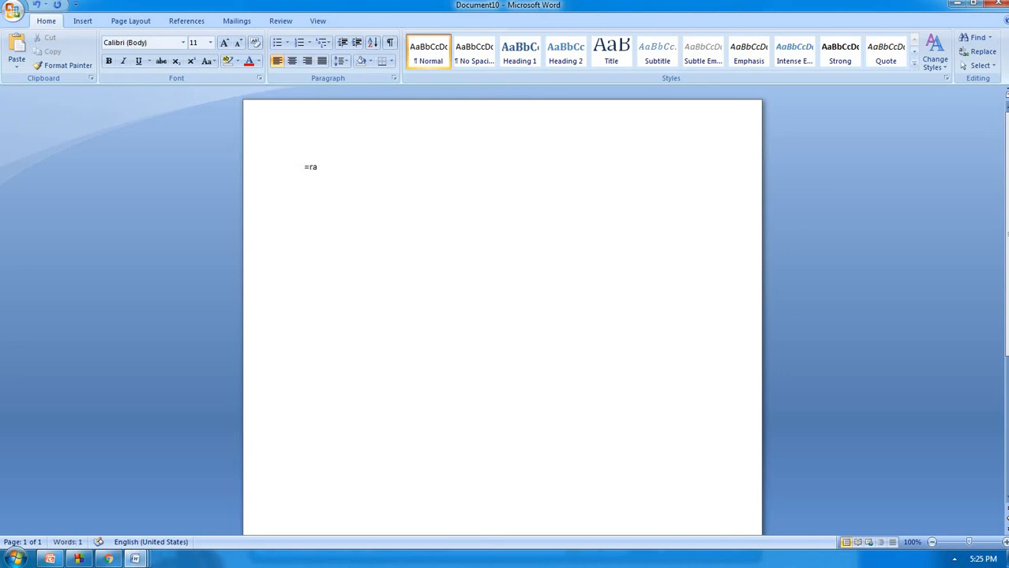
{"action": "type", "text": "nd()"}
{"action": "key", "text": "Return"}
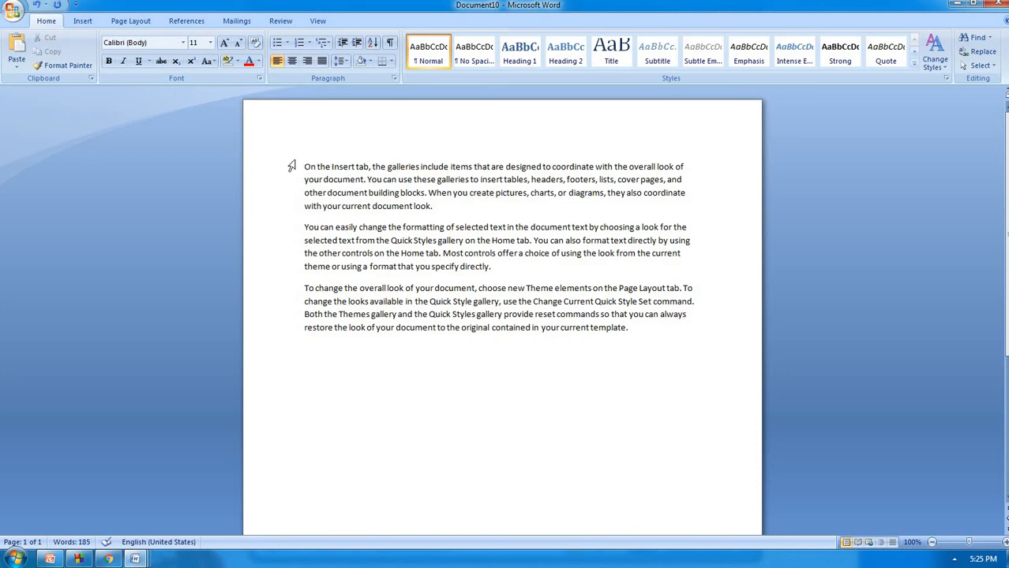
{"action": "left_click", "coordinate": [277, 26]}
{"action": "left_click", "coordinate": [769, 60]}
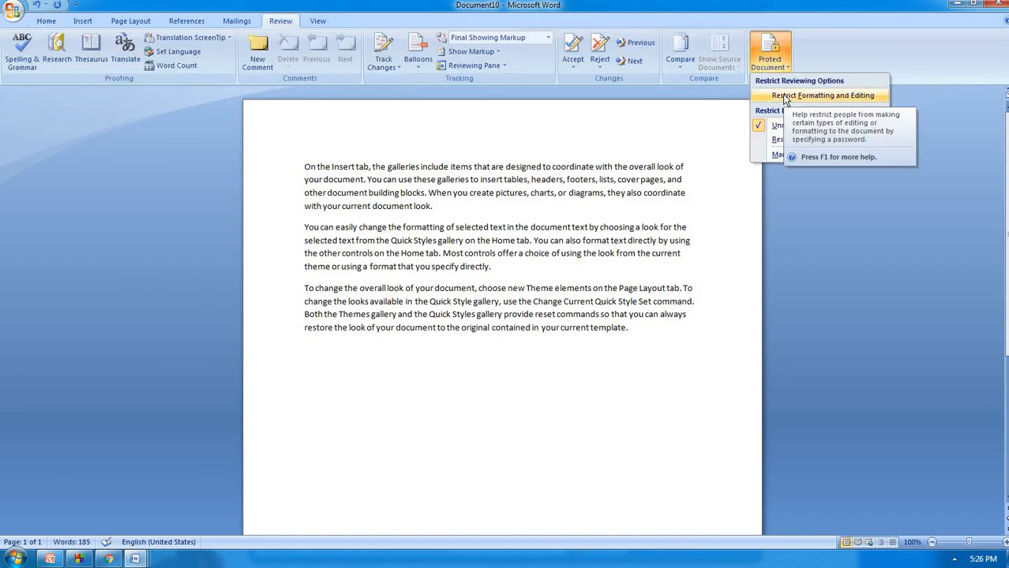
Restrict editing to read-only, try enforcing with a mismatched password, then cancel the prompt
{"action": "left_click", "coordinate": [785, 97]}
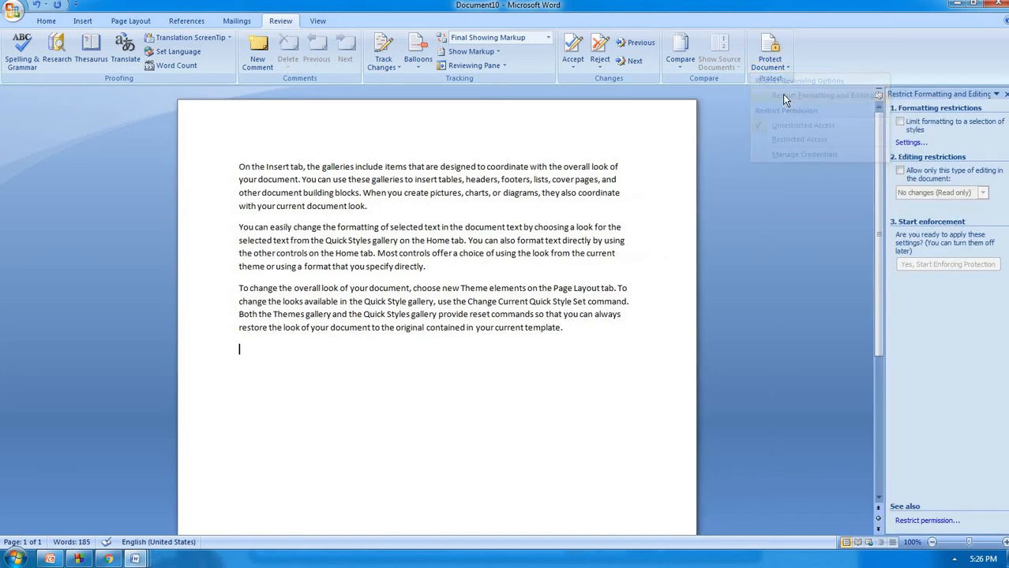
{"action": "left_click", "coordinate": [900, 170]}
{"action": "left_click", "coordinate": [902, 272]}
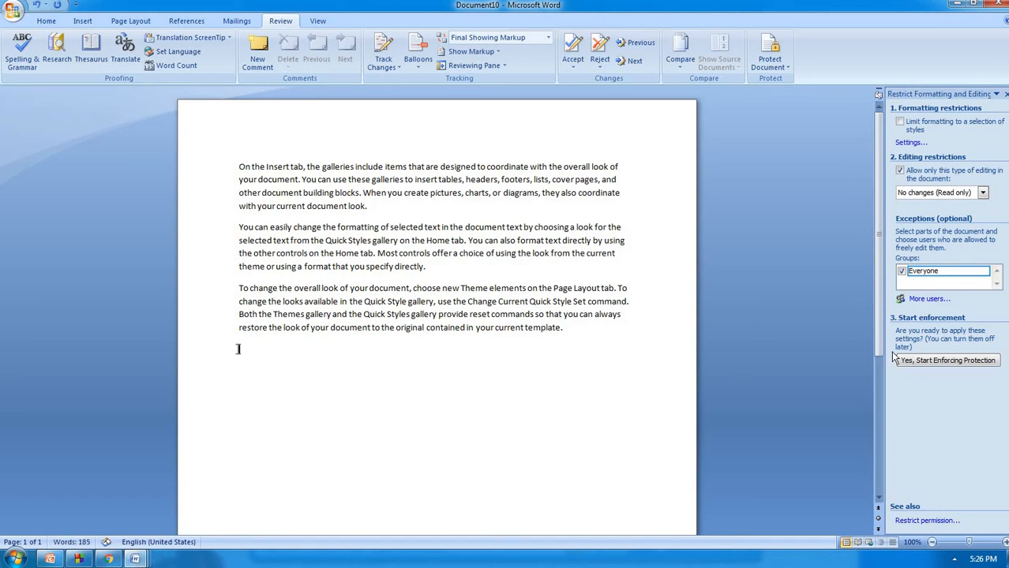
{"action": "left_click", "coordinate": [914, 361]}
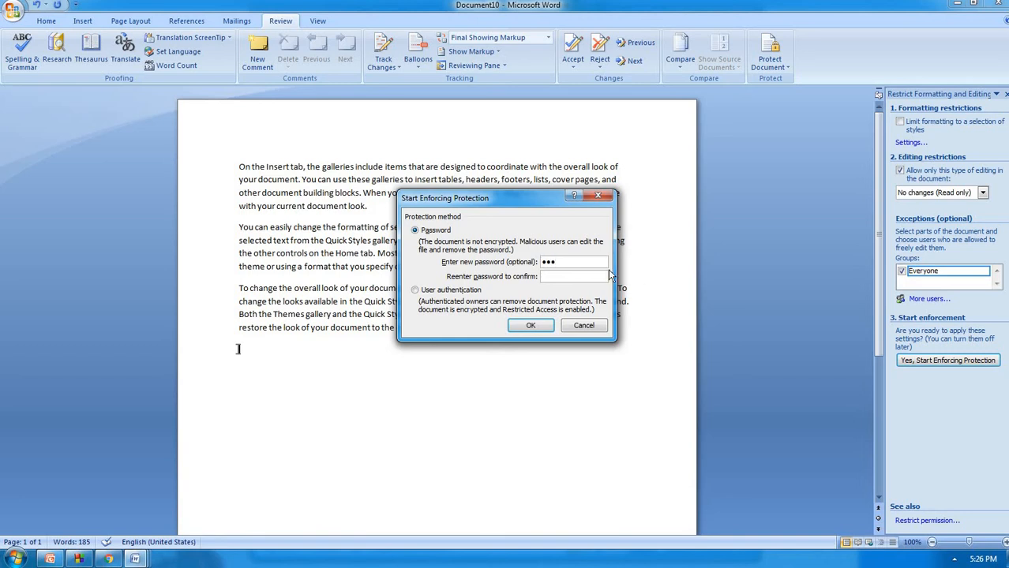
{"action": "type", "text": "abc"}
{"action": "left_click", "coordinate": [530, 325]}
{"action": "left_click", "coordinate": [510, 316]}
{"action": "key", "text": "BackSpace"}
{"action": "left_click", "coordinate": [599, 196]}
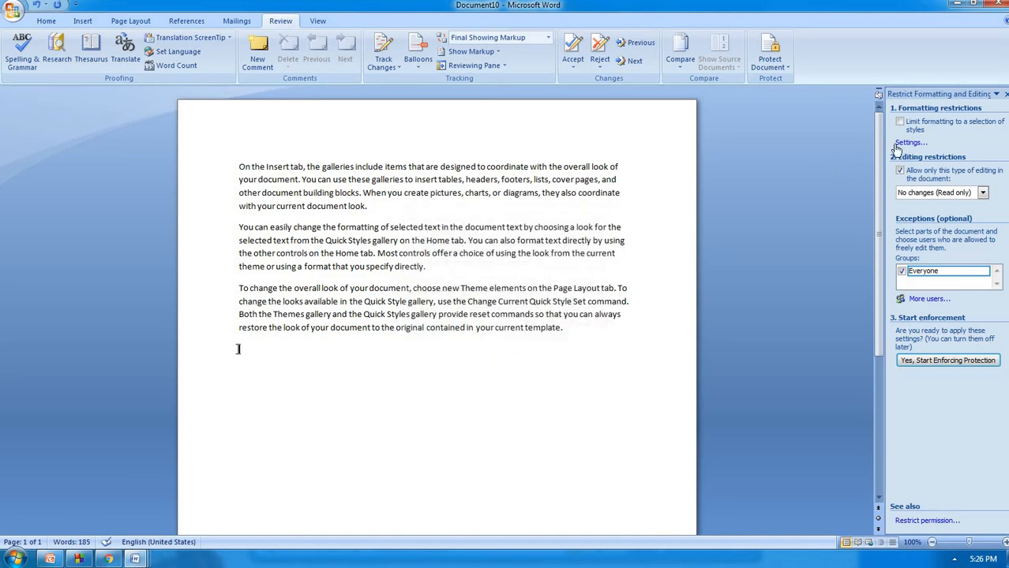
Limit formatting to selected styles and enforce protection with a confirmed password
{"action": "left_click", "coordinate": [909, 125]}
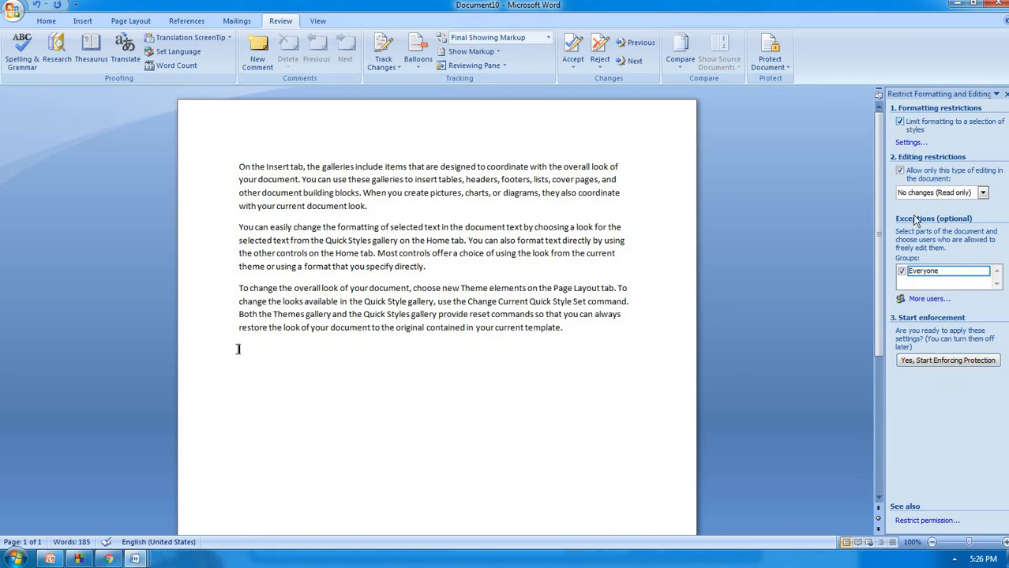
{"action": "left_click", "coordinate": [934, 362]}
{"action": "type", "text": "123"}
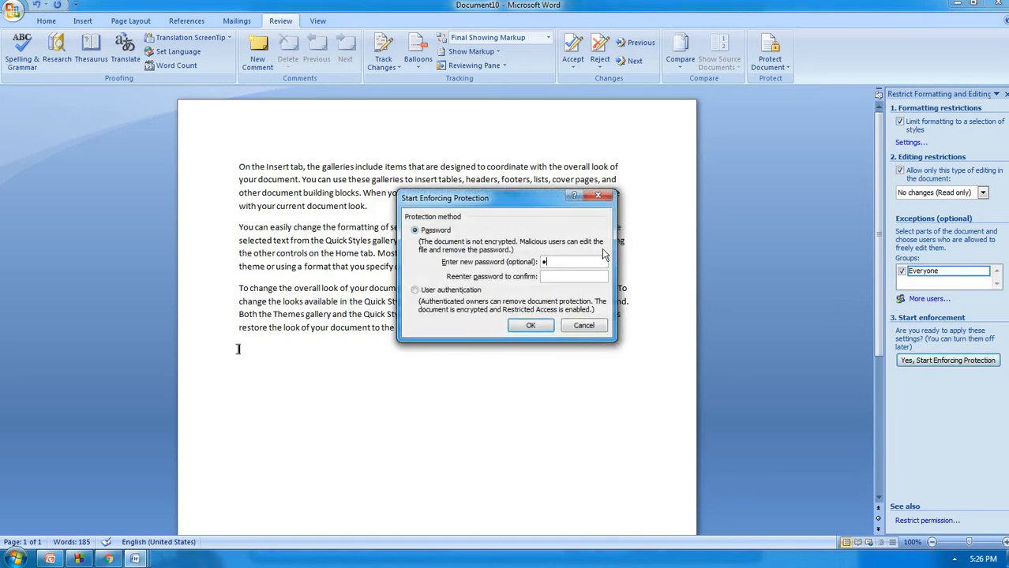
{"action": "type", "text": "123"}
{"action": "left_click", "coordinate": [527, 325]}
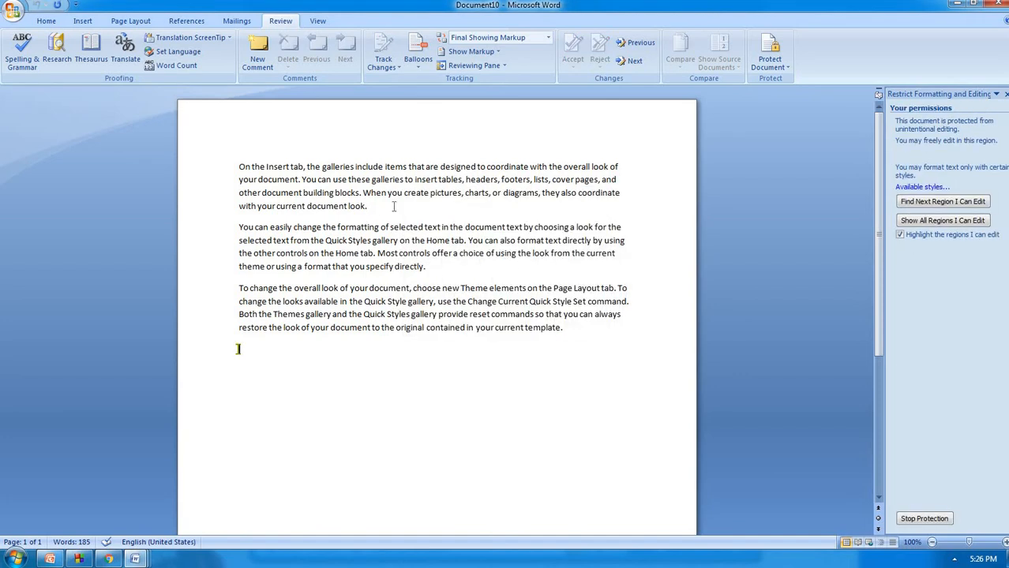
Switch between the Home and Insert tabs to confirm their commands are greyed out
{"action": "left_click", "coordinate": [50, 20]}
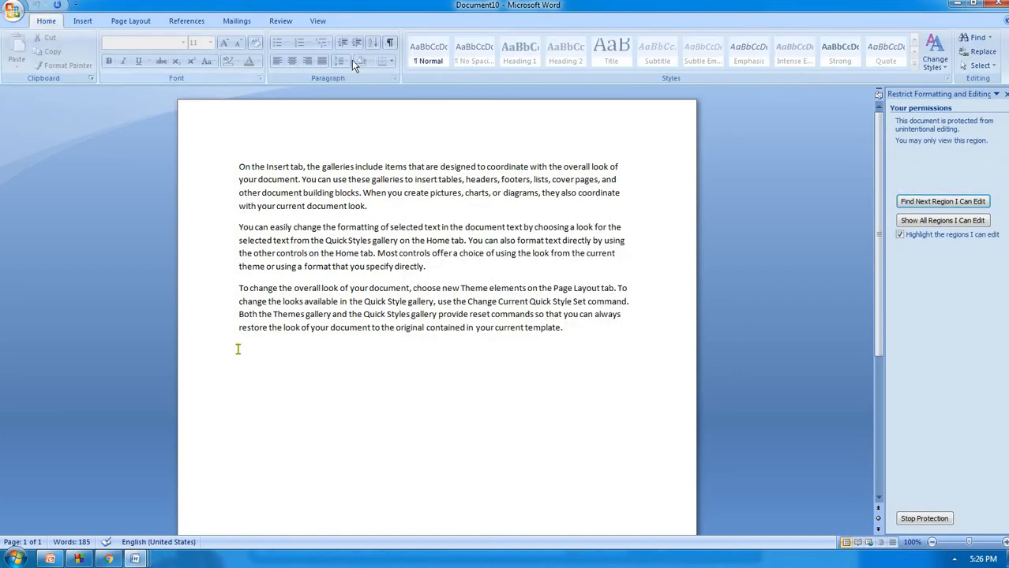
{"action": "left_click", "coordinate": [98, 21]}
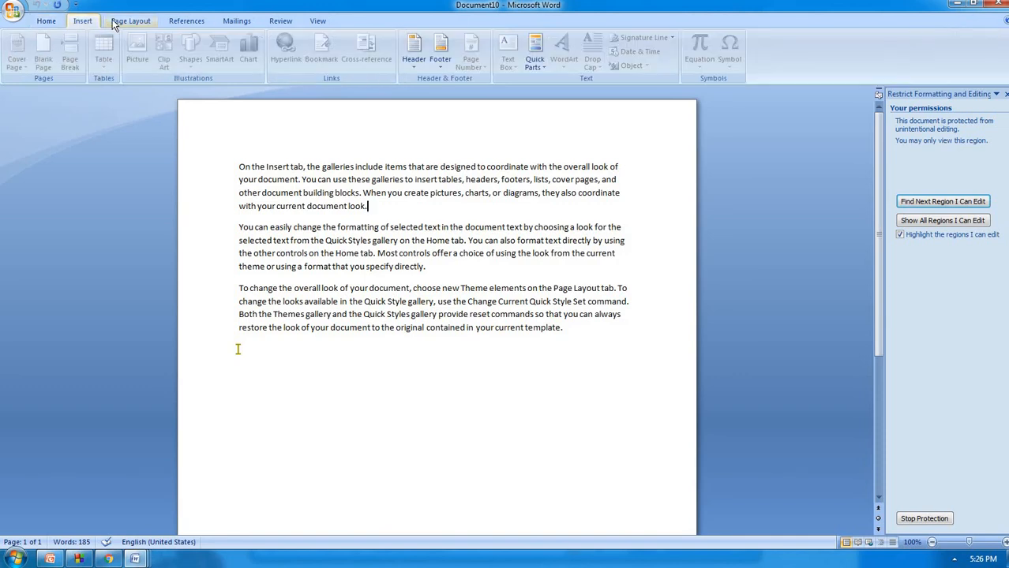
{"action": "left_click", "coordinate": [46, 23]}
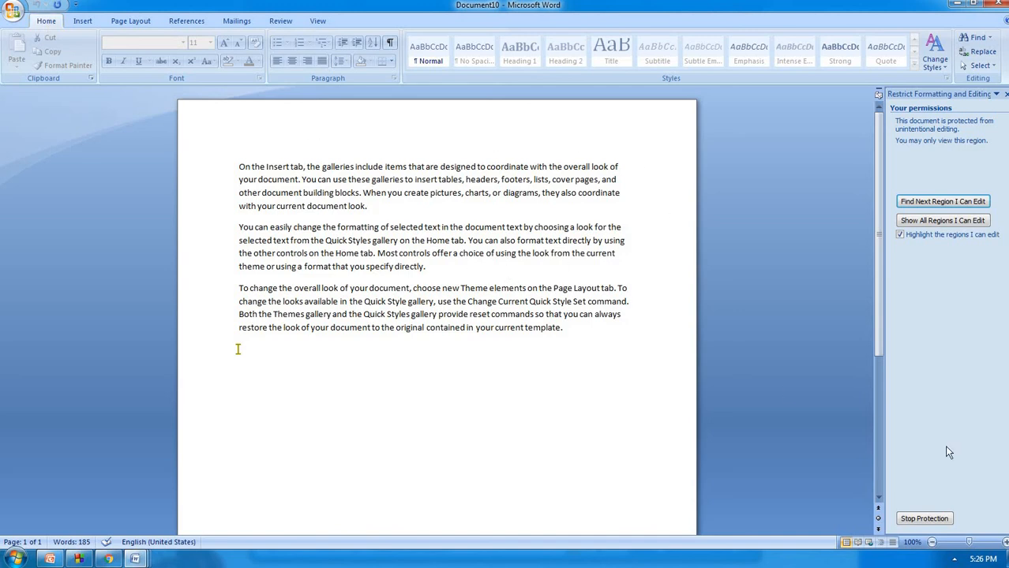
Stop protection by entering the password, then close the Restrict Formatting and Editing pane
{"action": "left_click", "coordinate": [924, 518]}
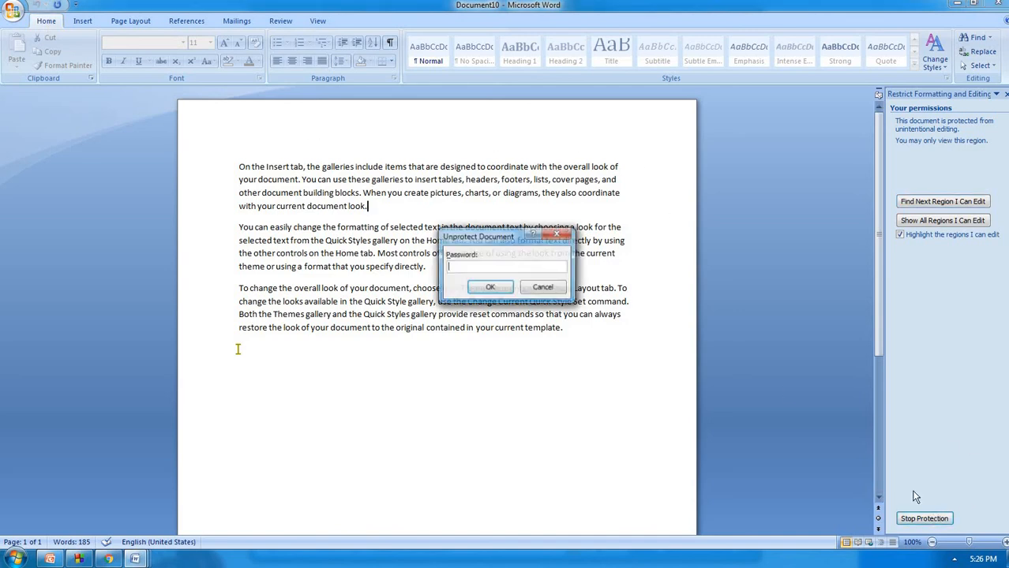
{"action": "type", "text": "123"}
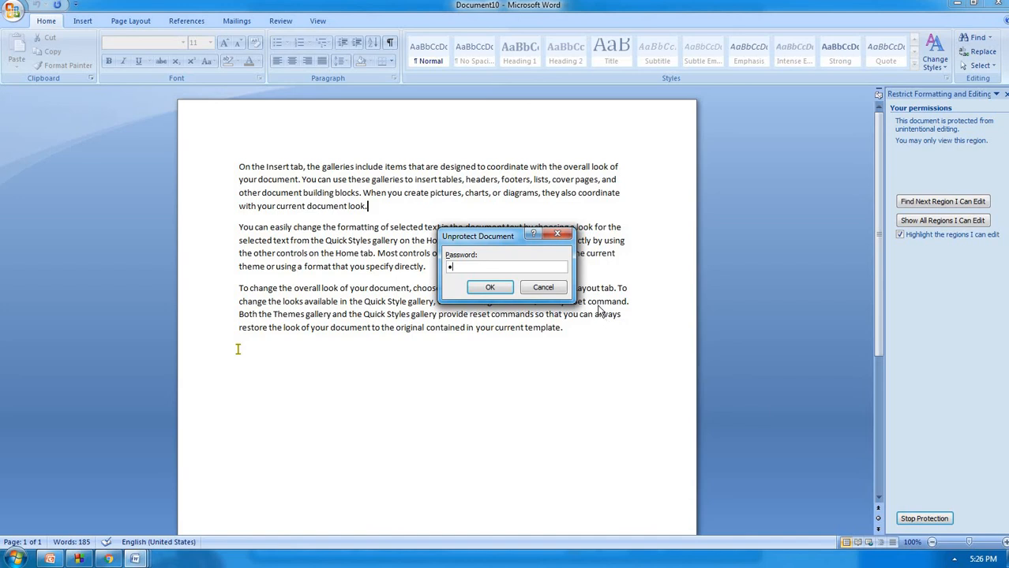
{"action": "left_click", "coordinate": [490, 287]}
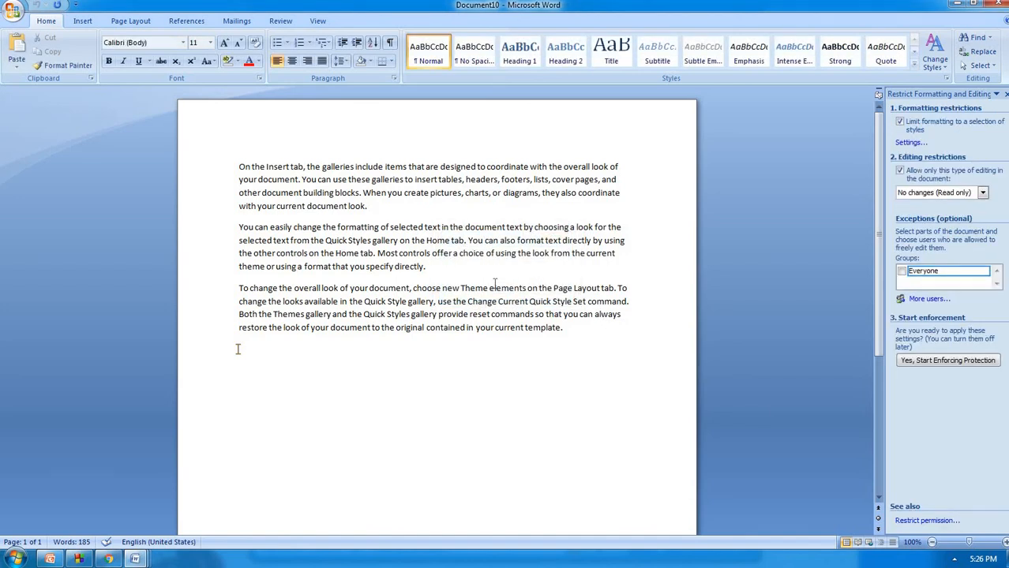
{"action": "left_click", "coordinate": [1005, 94]}
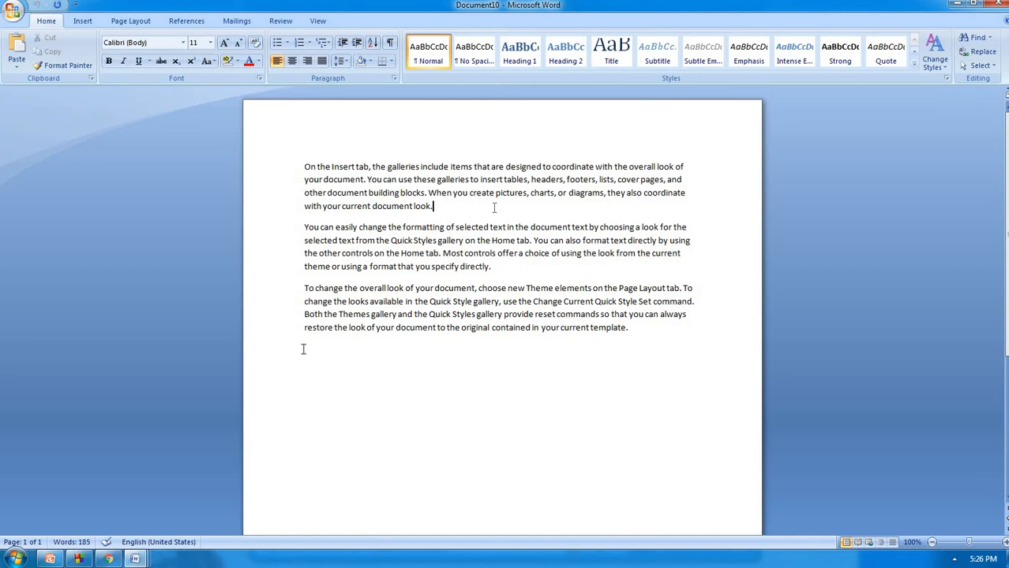
Save the document as hjk on the Desktop and close its window
{"action": "key", "text": "ctrl+a"}
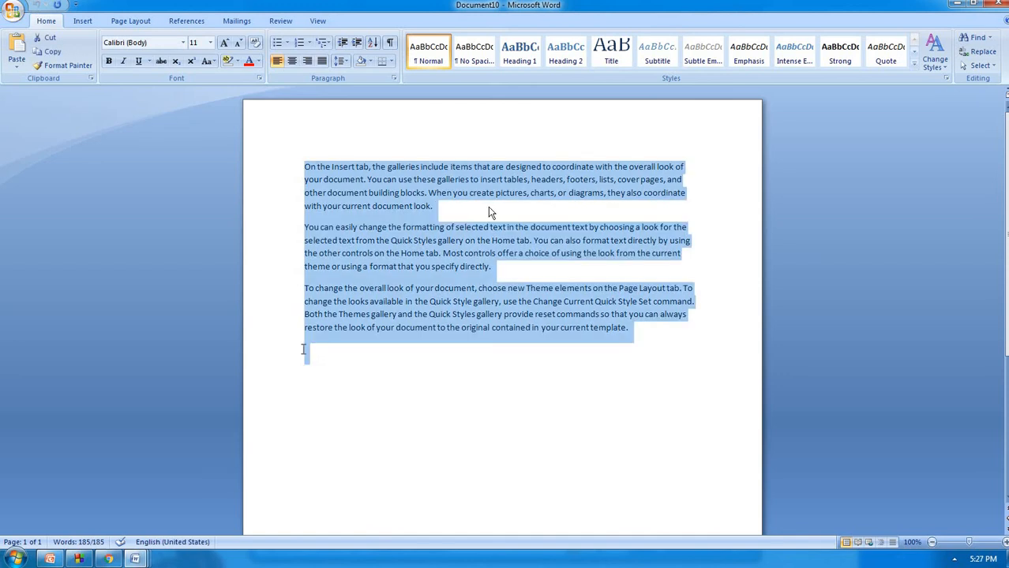
{"action": "key", "text": "ctrl+s"}
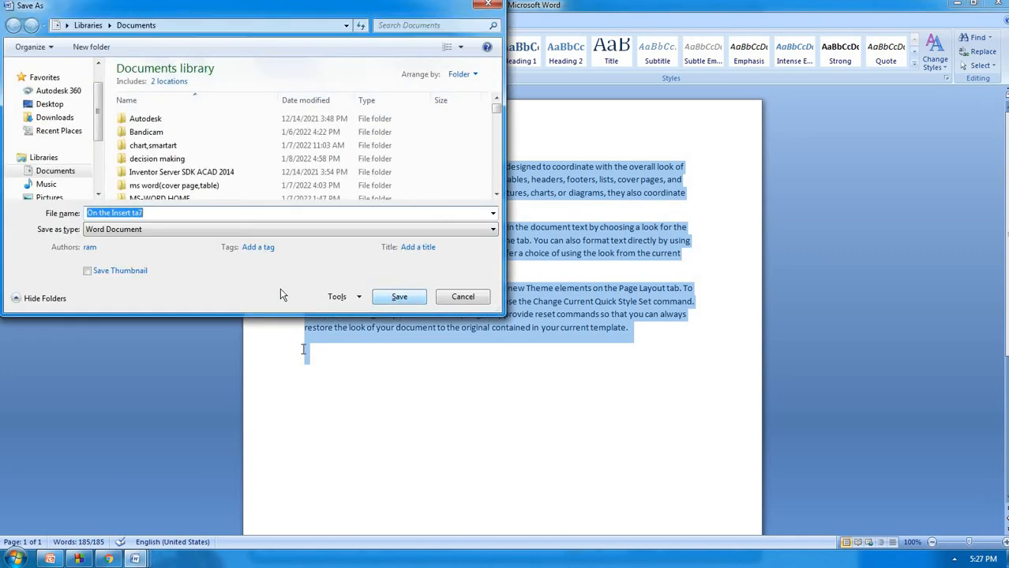
{"action": "key", "text": "BackSpace"}
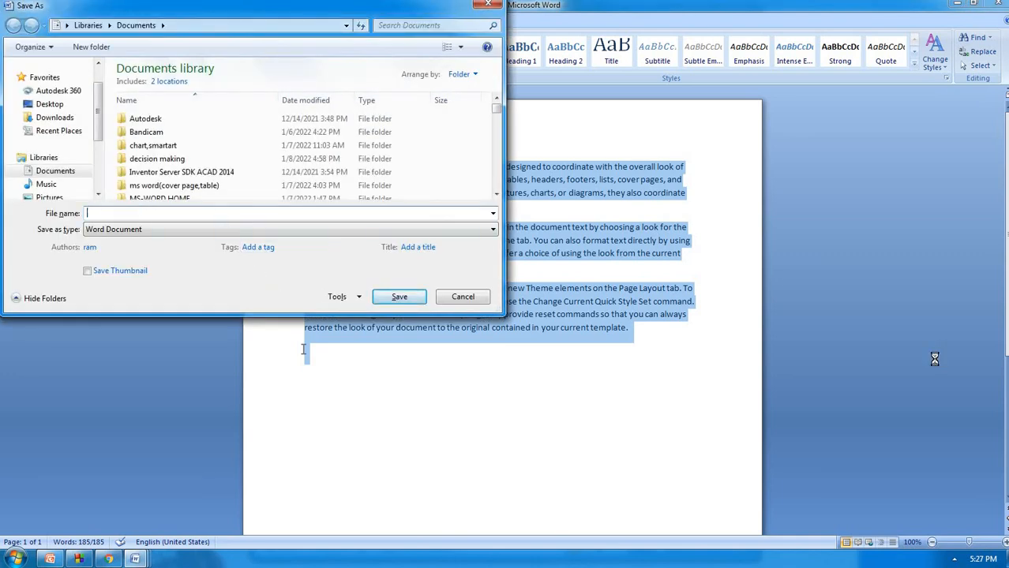
{"action": "type", "text": "hjk"}
{"action": "left_click", "coordinate": [69, 107]}
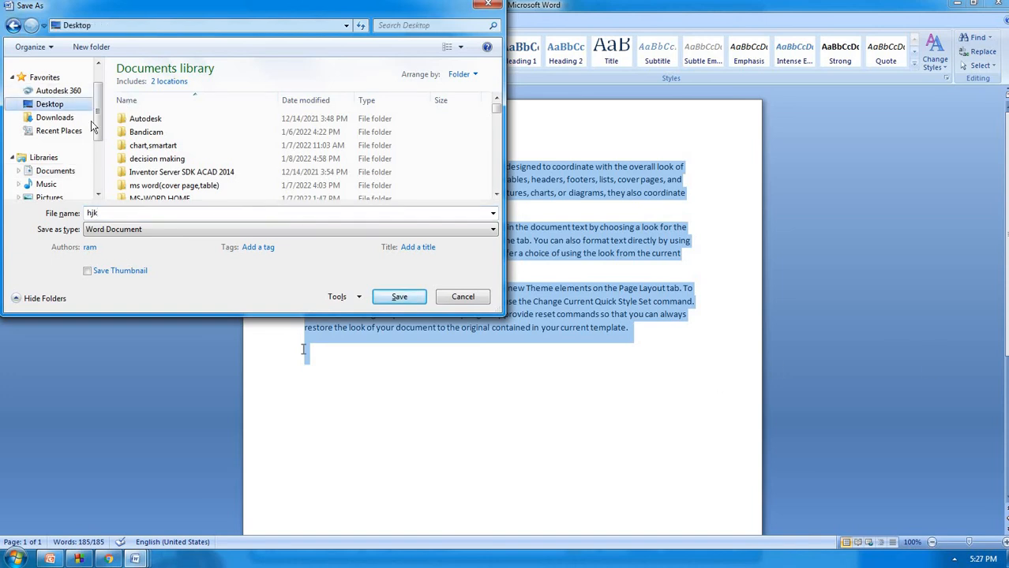
{"action": "left_click", "coordinate": [399, 298]}
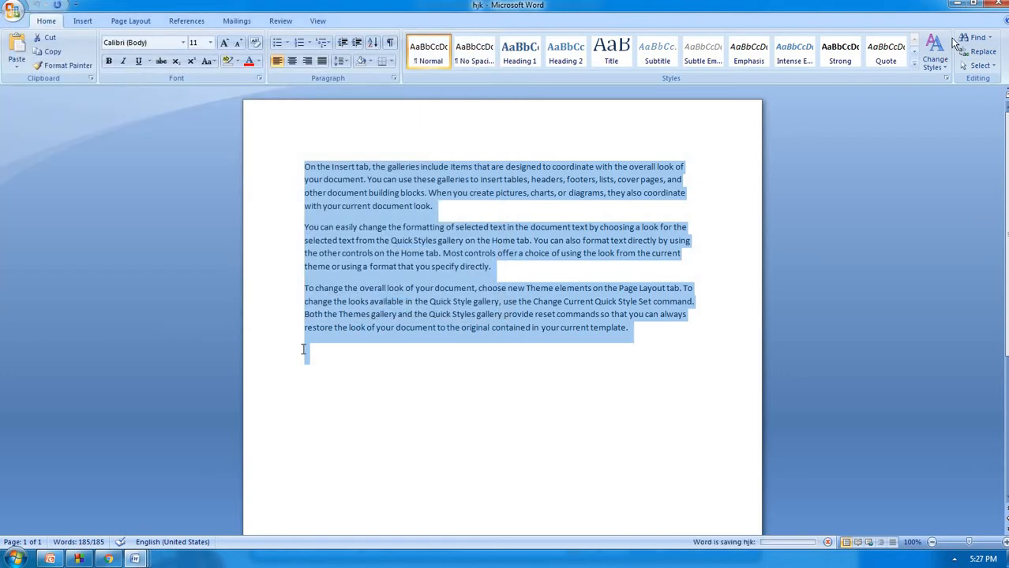
{"action": "left_click", "coordinate": [999, 6]}
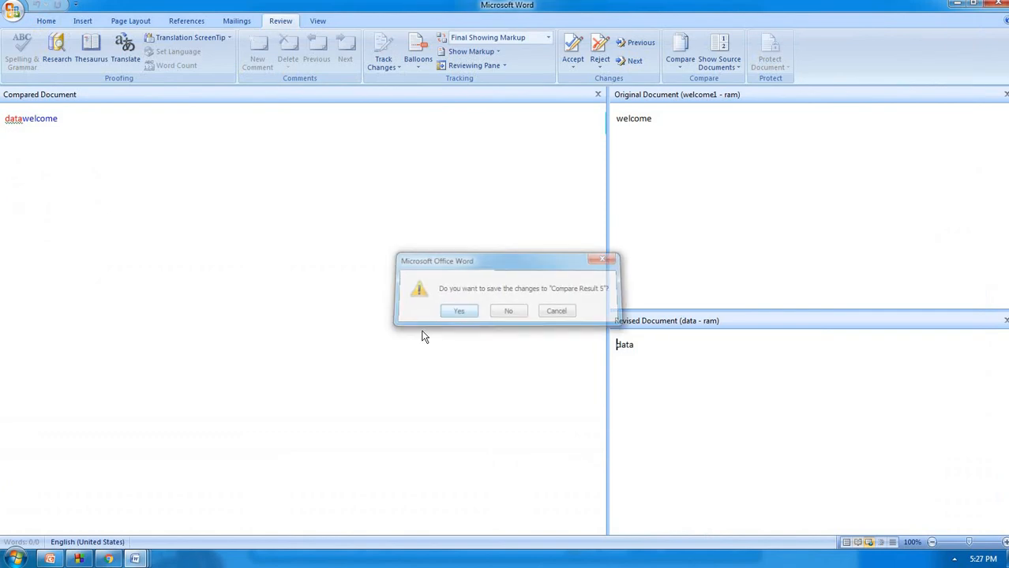
Answer the save prompts for the comparison result and Document1, then exit Word keeping recovered files for later
{"action": "left_click", "coordinate": [397, 297]}
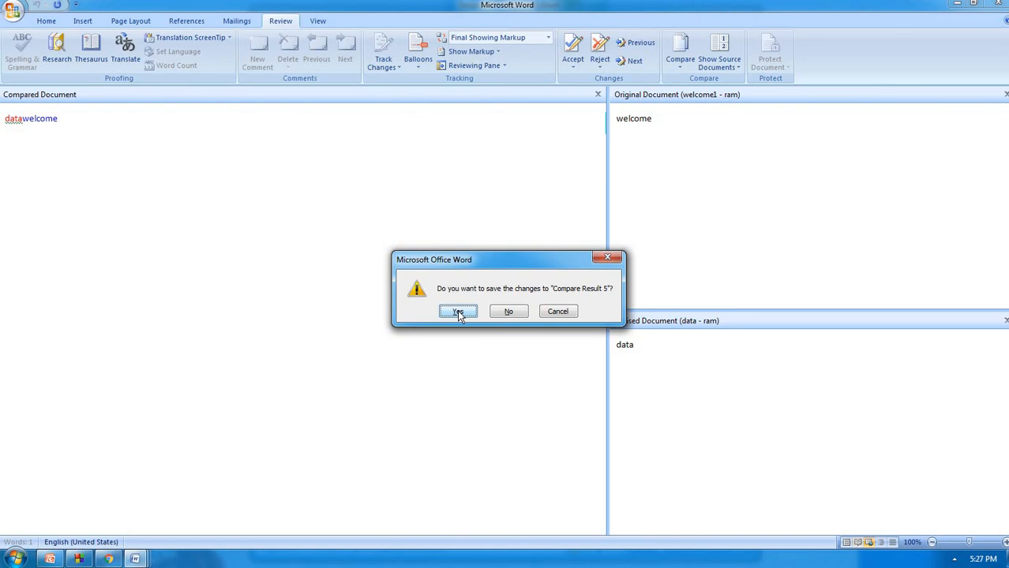
{"action": "left_click", "coordinate": [507, 311]}
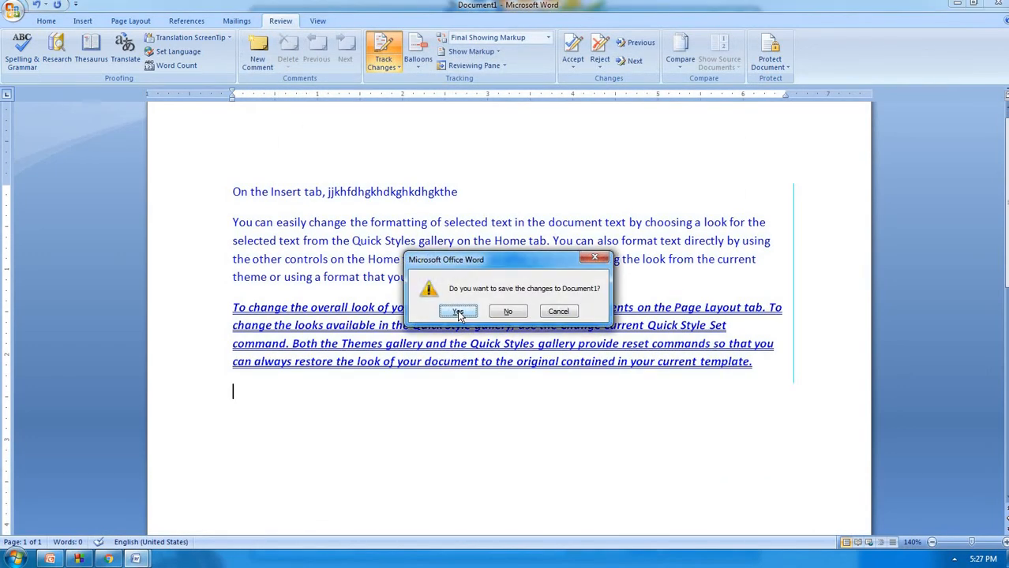
{"action": "left_click", "coordinate": [458, 313]}
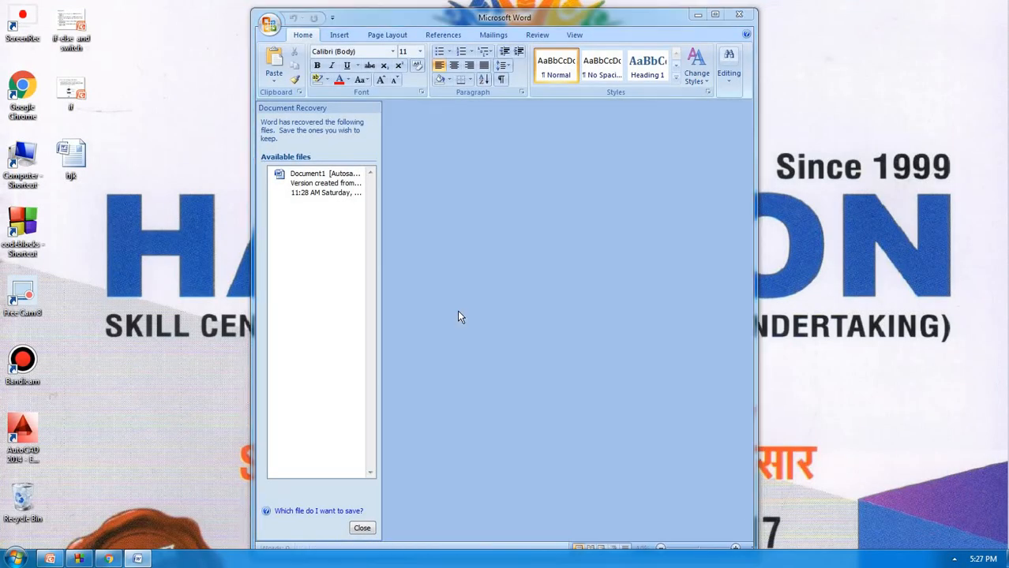
{"action": "left_click", "coordinate": [484, 173]}
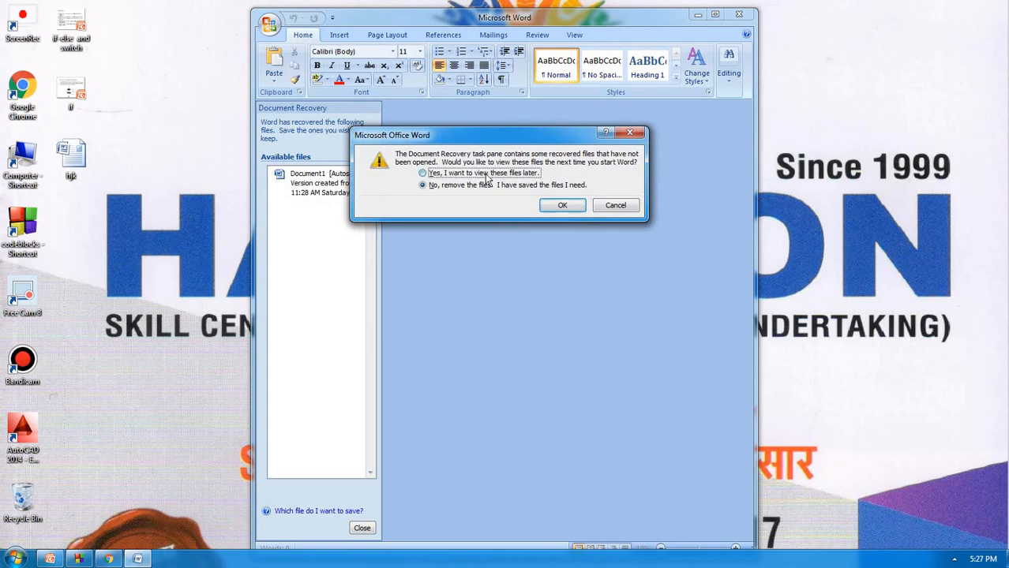
{"action": "left_click", "coordinate": [546, 205]}
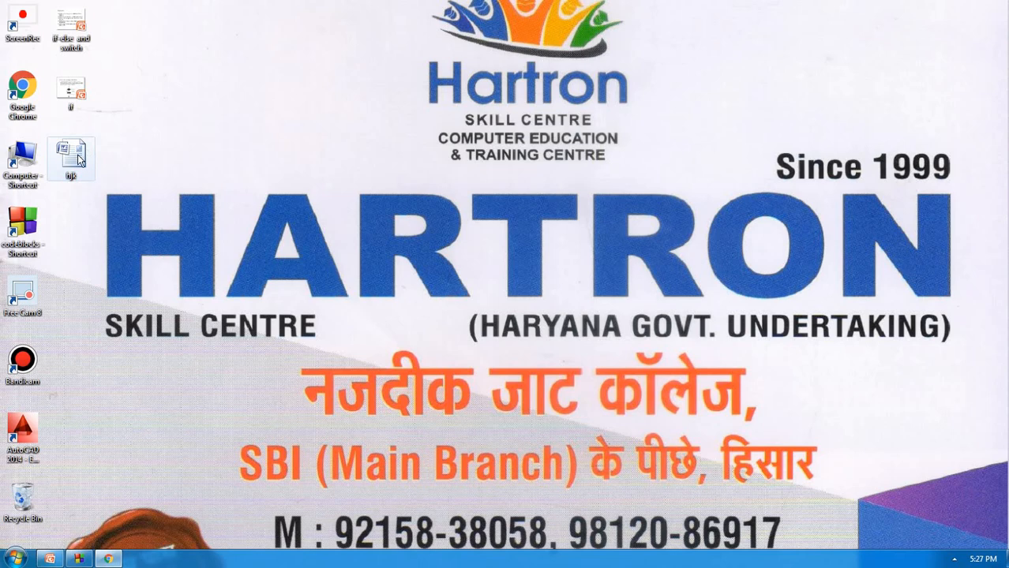
Open the hjk document from the desktop and maximize its Word window
{"action": "left_click", "coordinate": [79, 160]}
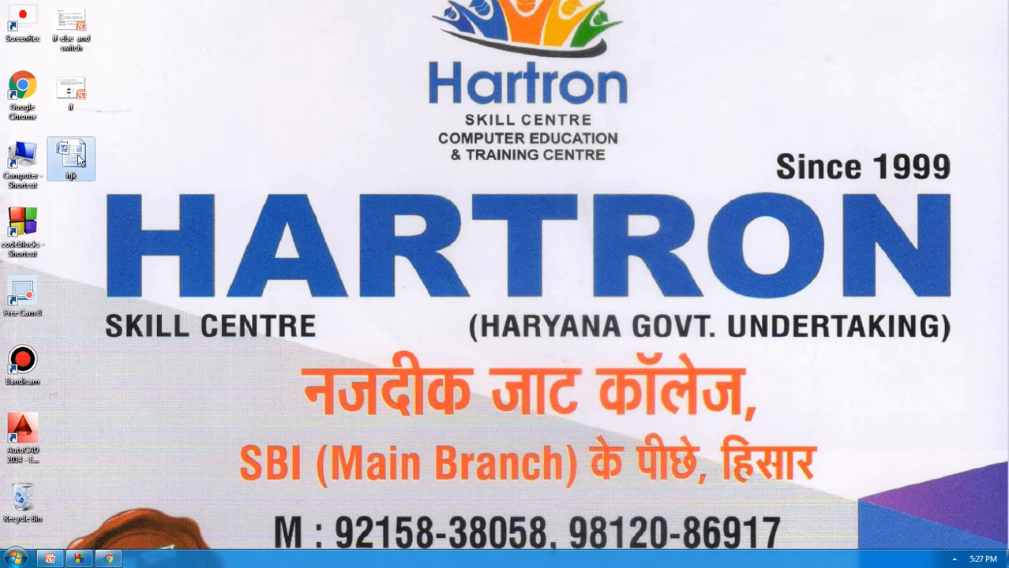
{"action": "double_click", "coordinate": [82, 160]}
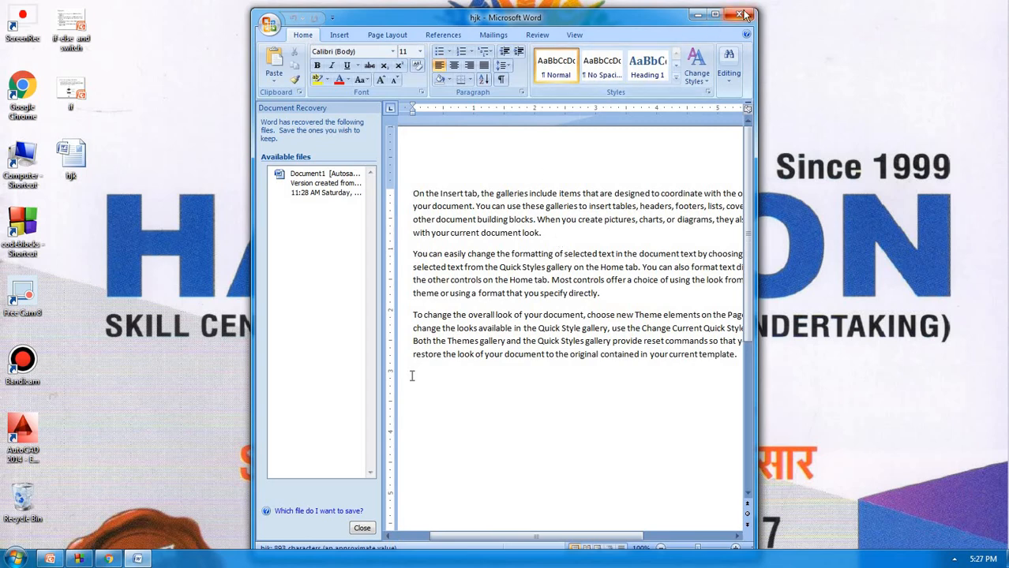
{"action": "left_click", "coordinate": [714, 14]}
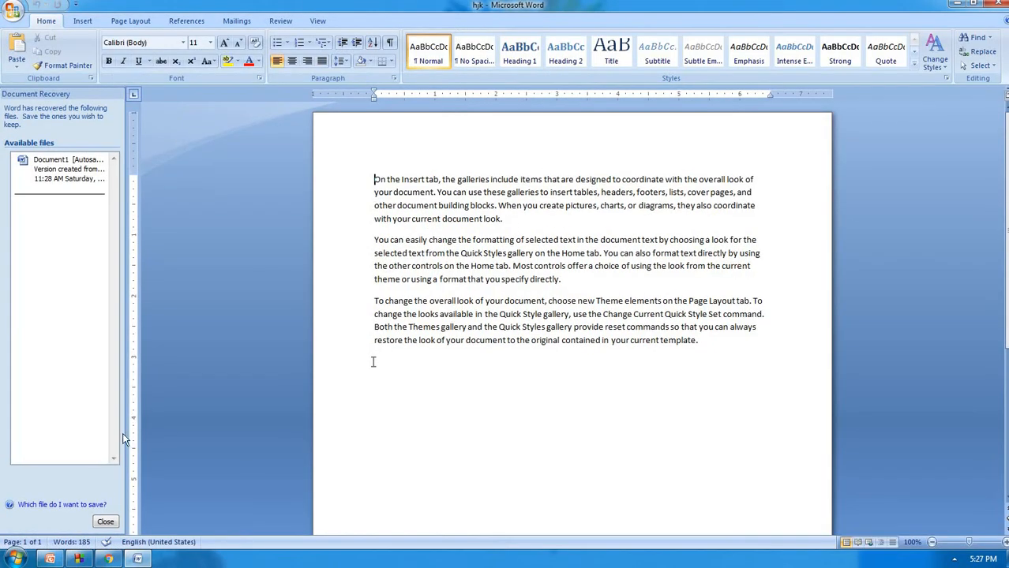
Close the Document Recovery pane, keeping the recovered files to view later
{"action": "left_click", "coordinate": [105, 521]}
{"action": "left_click", "coordinate": [266, 157]}
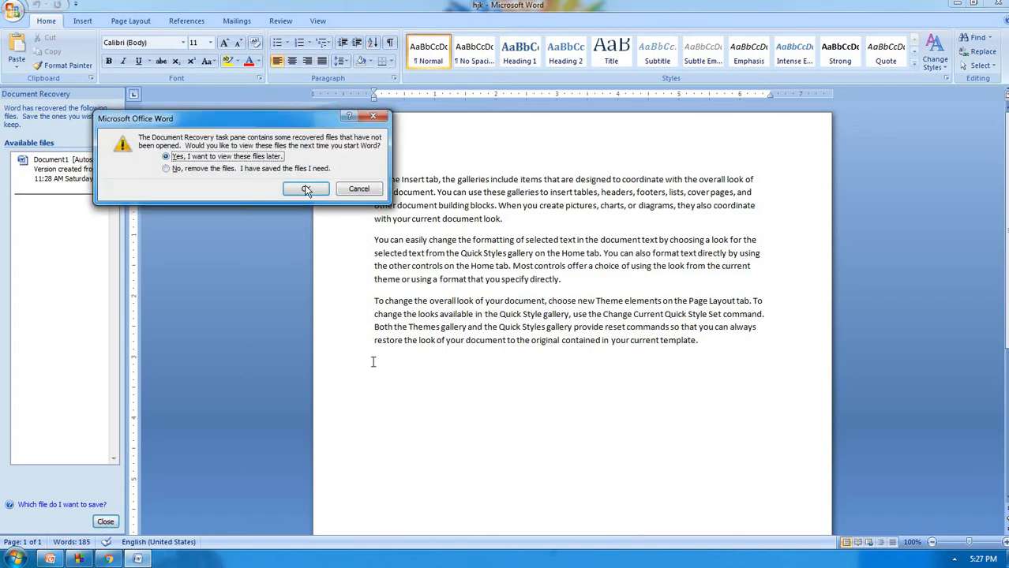
{"action": "left_click", "coordinate": [305, 188]}
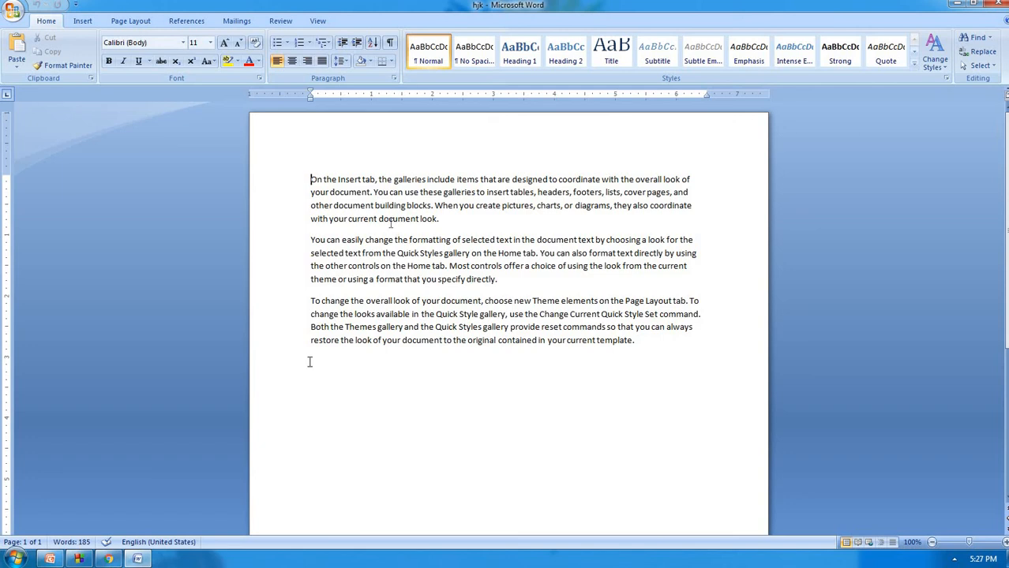
Select all the text and start a Save As of hjk
{"action": "key", "text": "ctrl+a"}
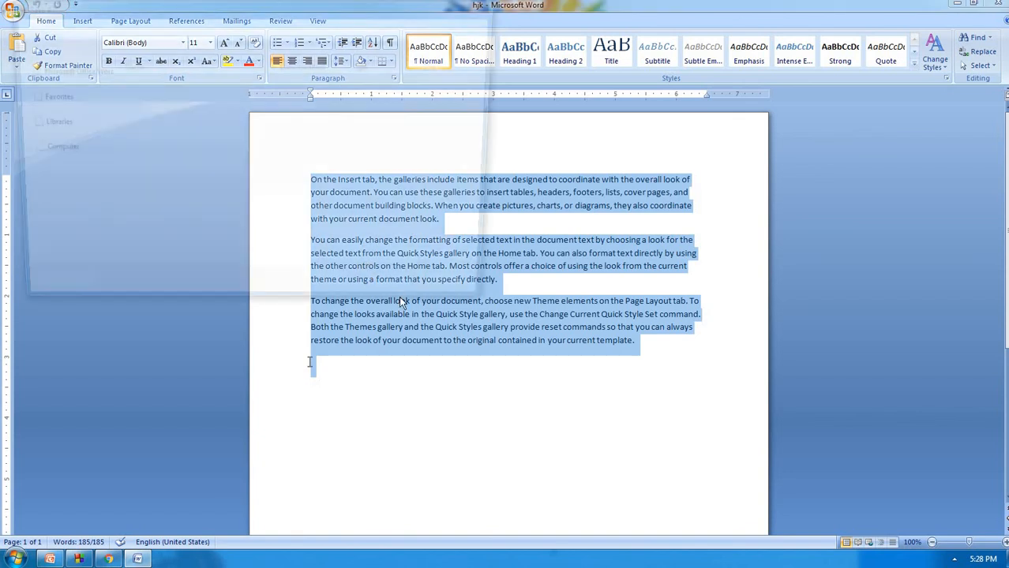
{"action": "key", "text": "F12"}
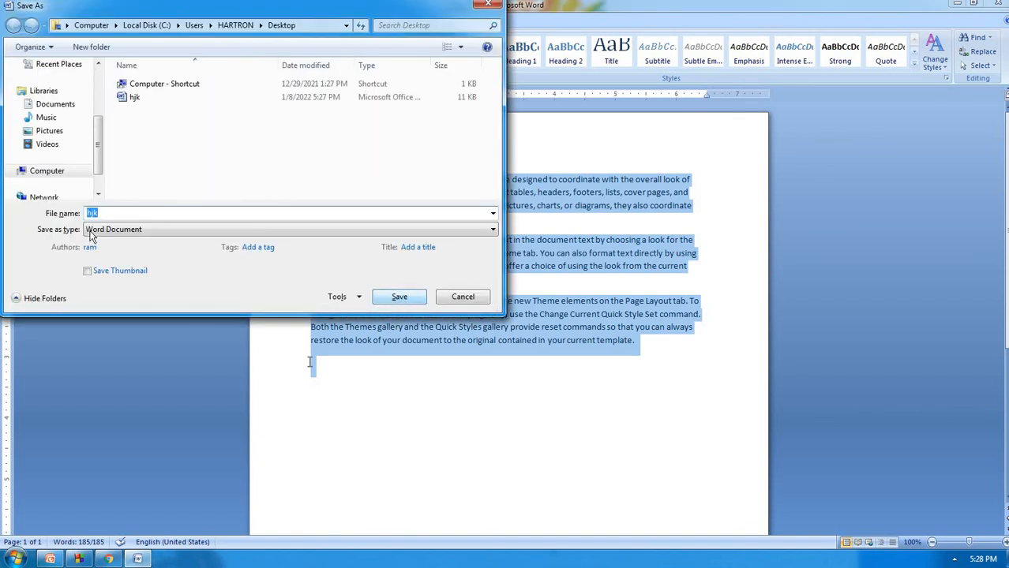
{"action": "left_click", "coordinate": [109, 213]}
In General Options set and confirm a password to open and a password to modify, then save hjk to the Desktop
{"action": "left_click", "coordinate": [352, 300]}
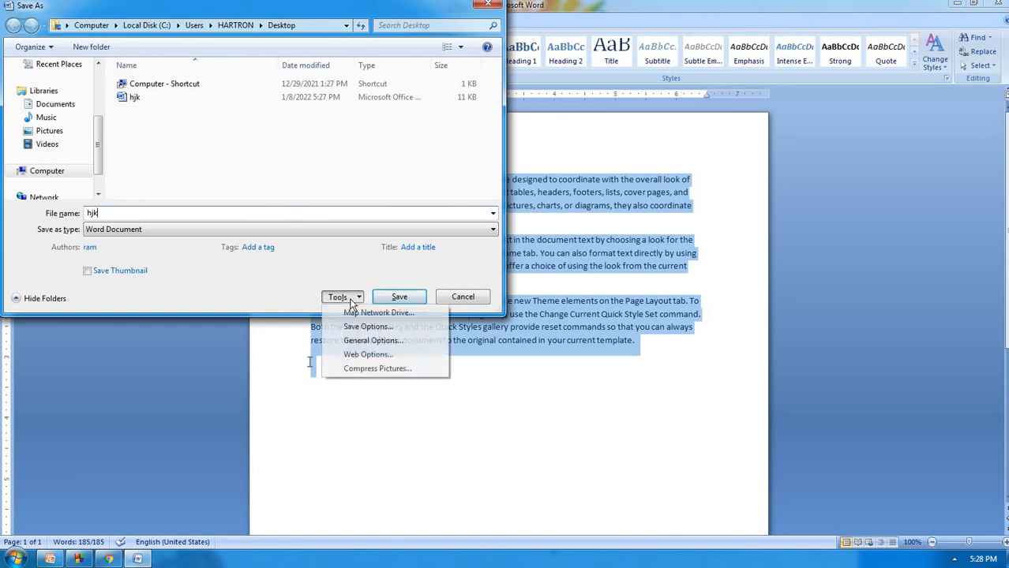
{"action": "left_click", "coordinate": [357, 340]}
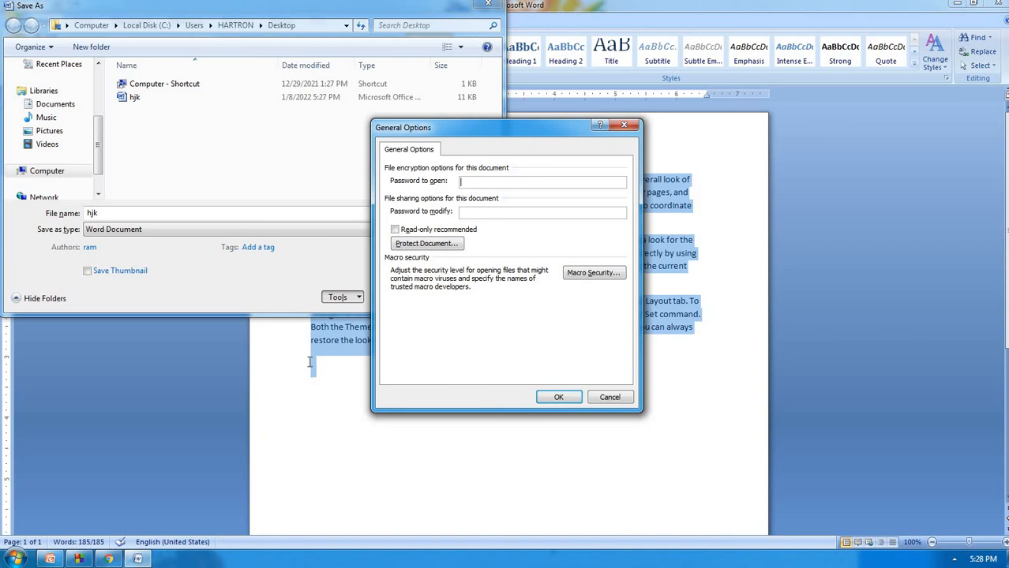
{"action": "type", "text": "•••"}
{"action": "key", "text": "Tab"}
{"action": "type", "text": "•••"}
{"action": "left_click", "coordinate": [559, 398]}
{"action": "type", "text": "•••"}
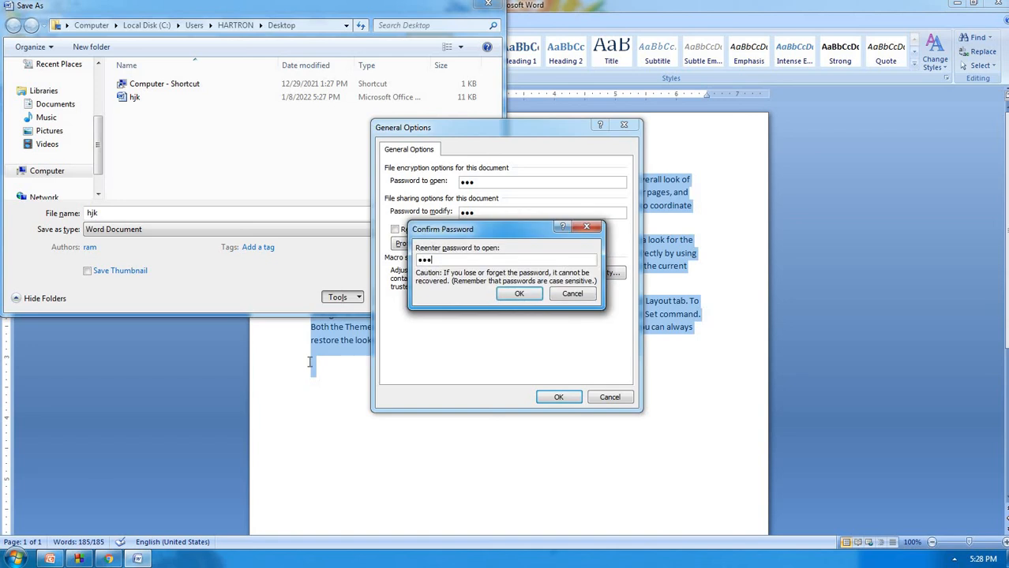
{"action": "key", "text": "Tab"}
{"action": "key", "text": "Return"}
{"action": "type", "text": "•••"}
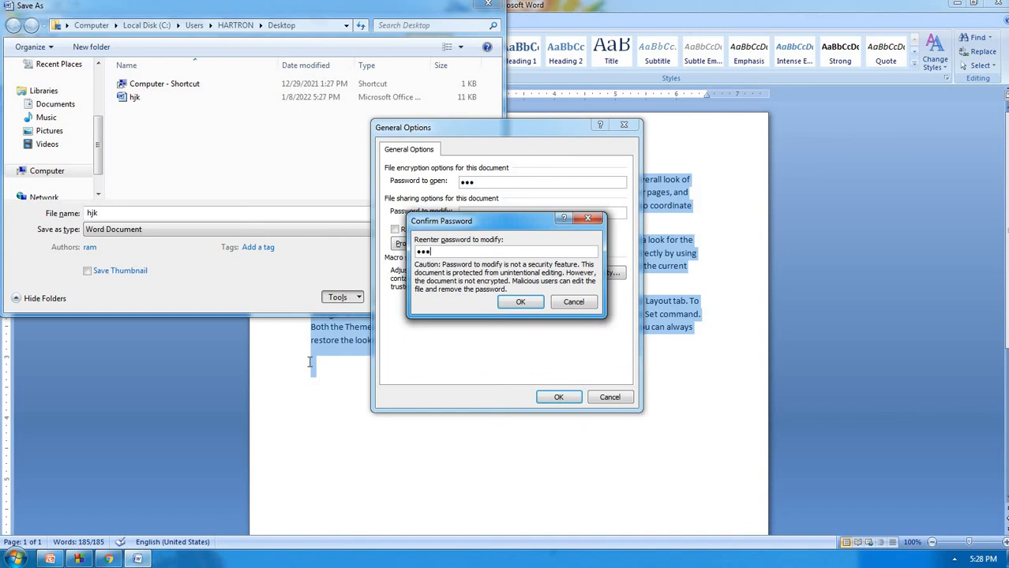
{"action": "key", "text": "Return"}
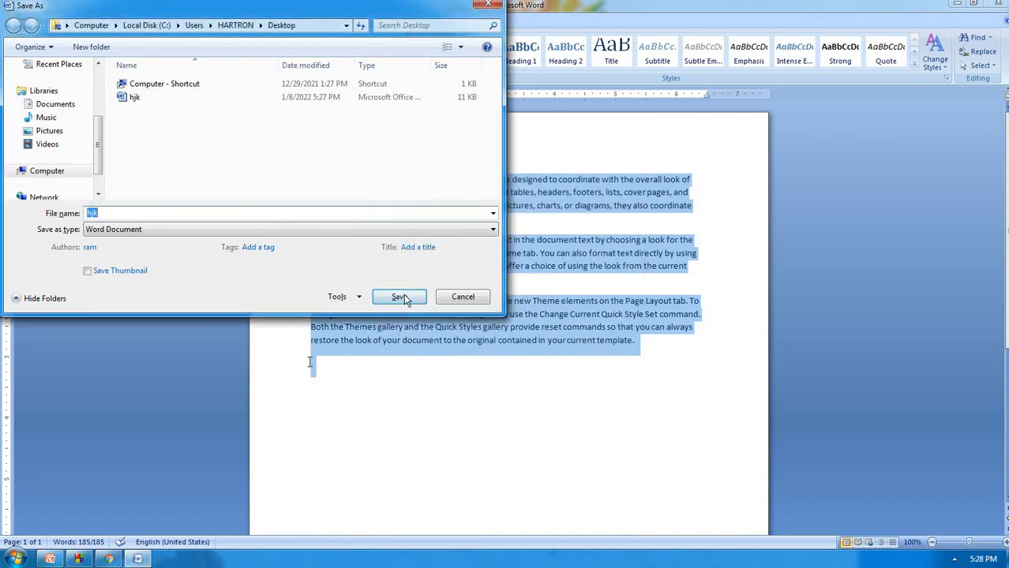
{"action": "left_click", "coordinate": [403, 297]}
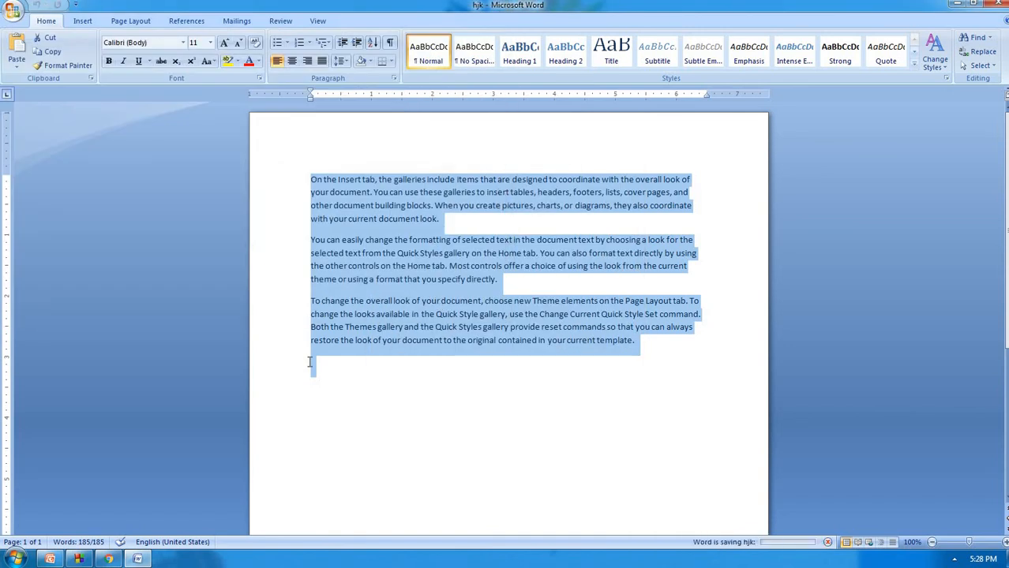
Close Word, reopen hjk from the desktop, and enter its open and modify passwords
{"action": "left_click", "coordinate": [996, 5]}
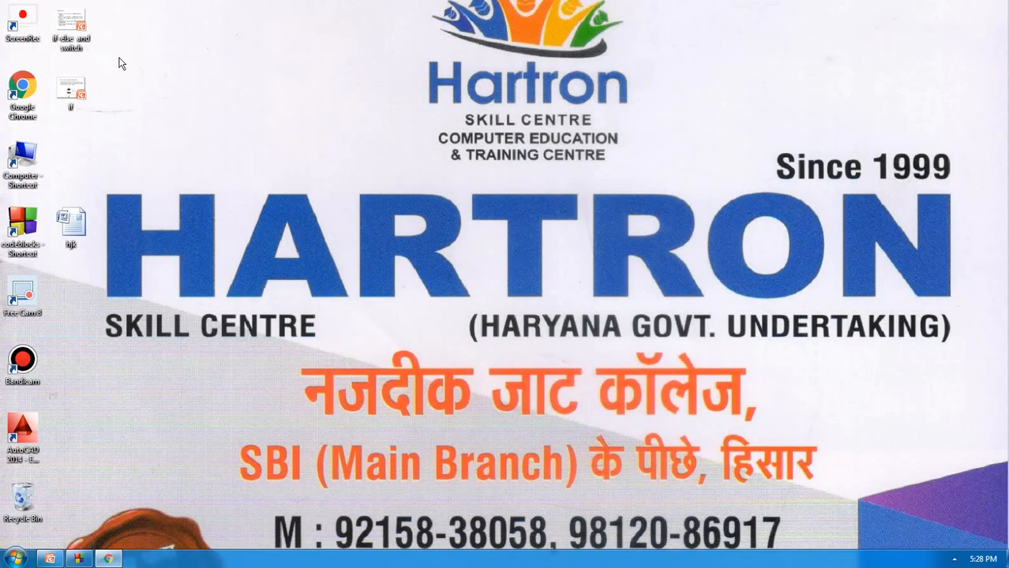
{"action": "left_click", "coordinate": [76, 227]}
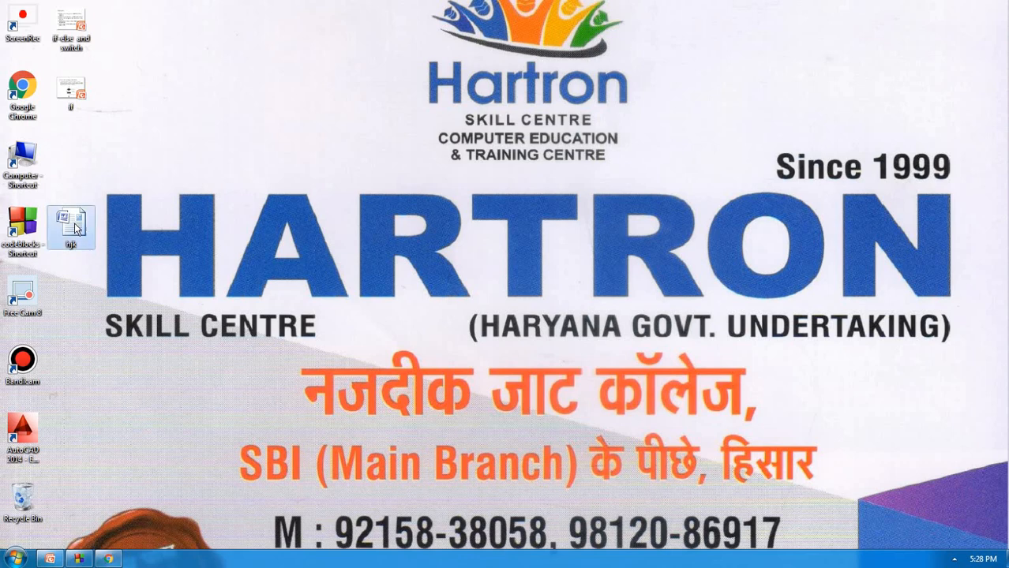
{"action": "double_click", "coordinate": [77, 228]}
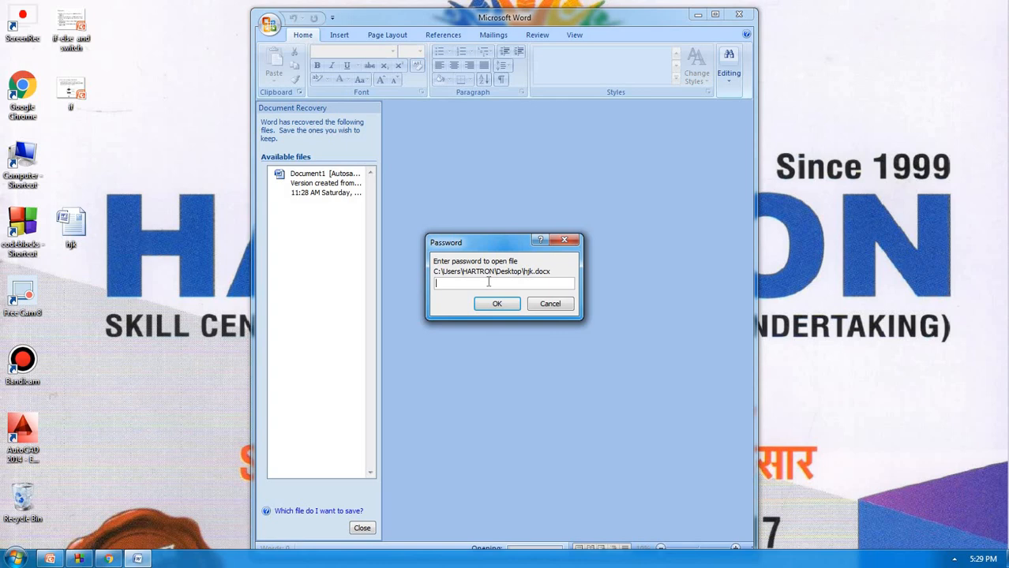
{"action": "type", "text": "123"}
{"action": "left_click", "coordinate": [486, 306]}
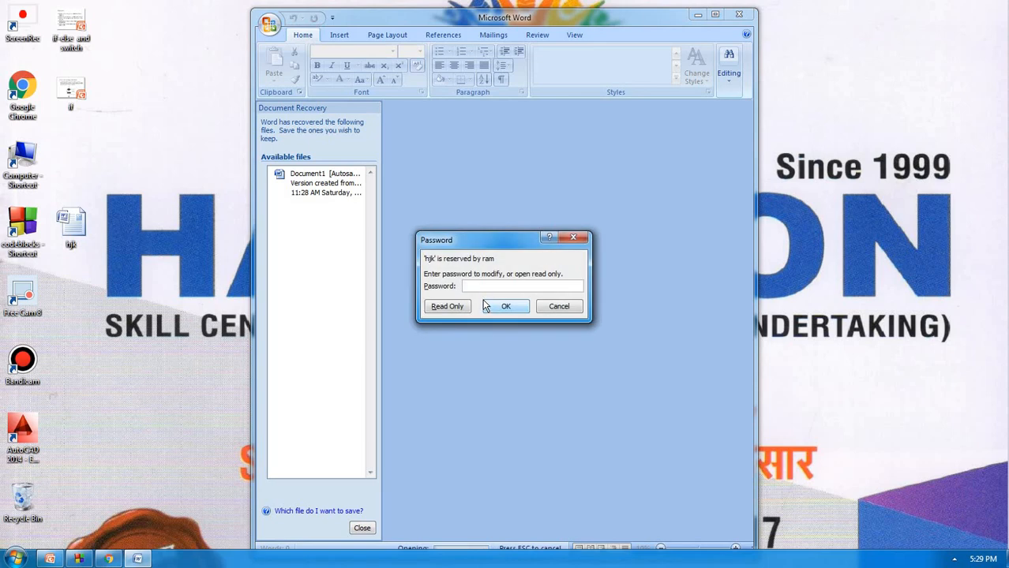
{"action": "type", "text": "123"}
{"action": "left_click", "coordinate": [489, 308]}
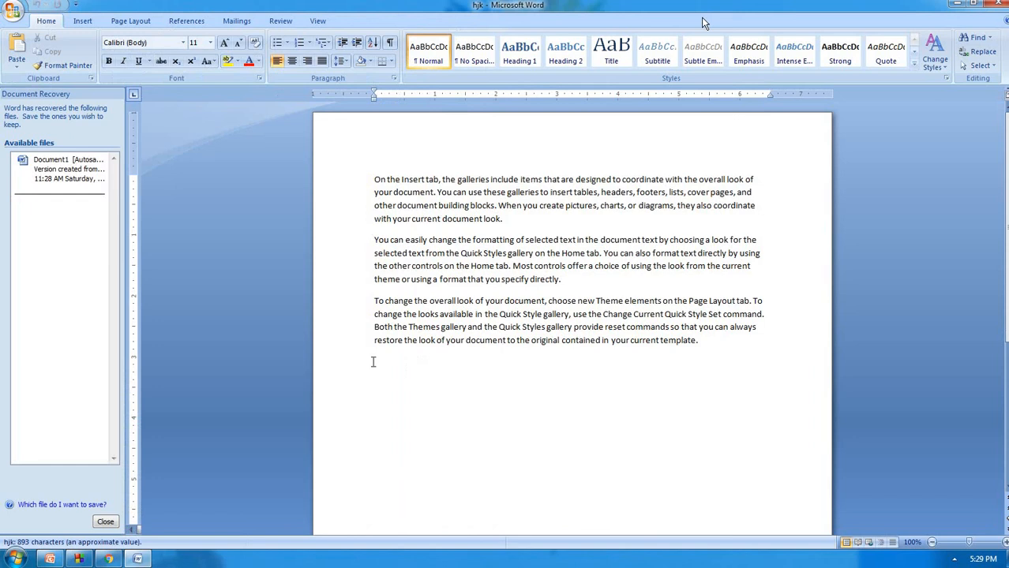
Maximize hjk, switch to the Review tab, and close Document Recovery keeping files for later
{"action": "left_click", "coordinate": [715, 15]}
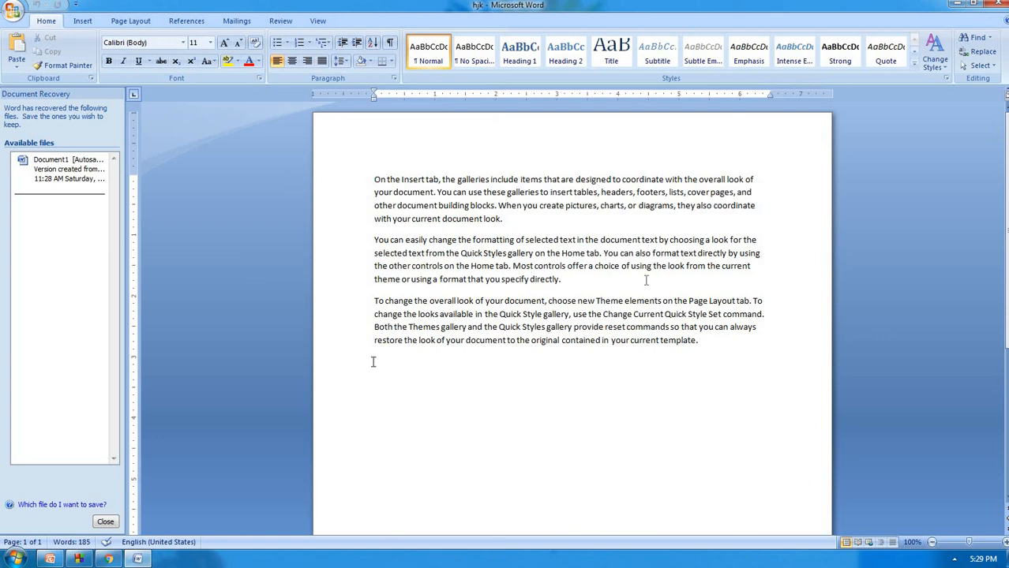
{"action": "left_click", "coordinate": [284, 22]}
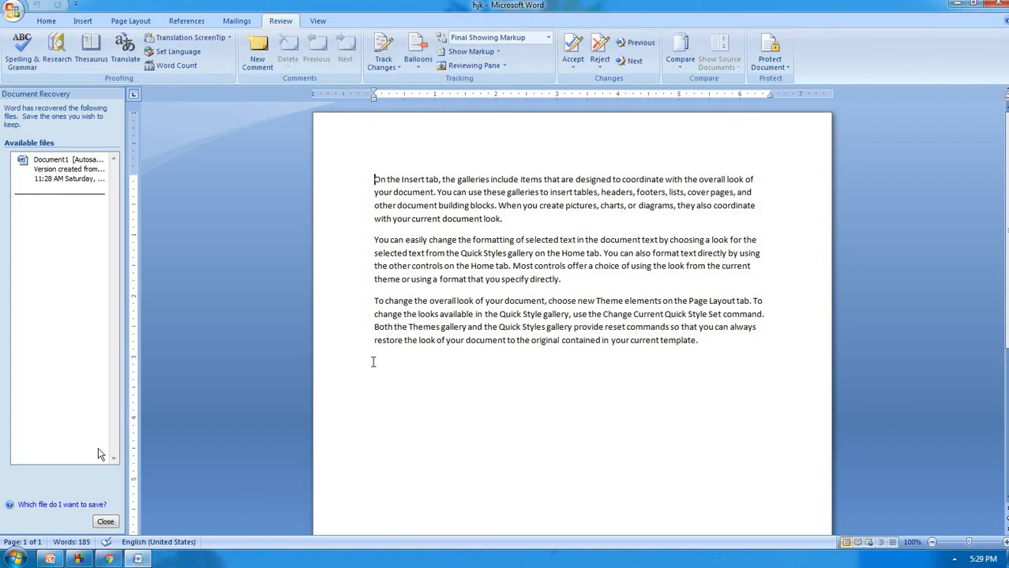
{"action": "left_click", "coordinate": [101, 523]}
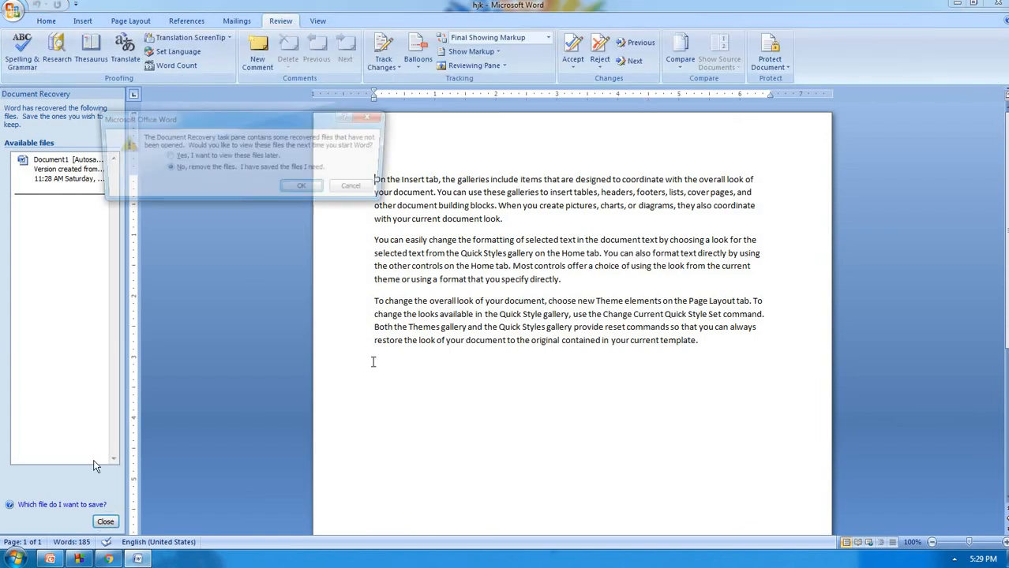
{"action": "left_click", "coordinate": [228, 158]}
{"action": "left_click", "coordinate": [297, 189]}
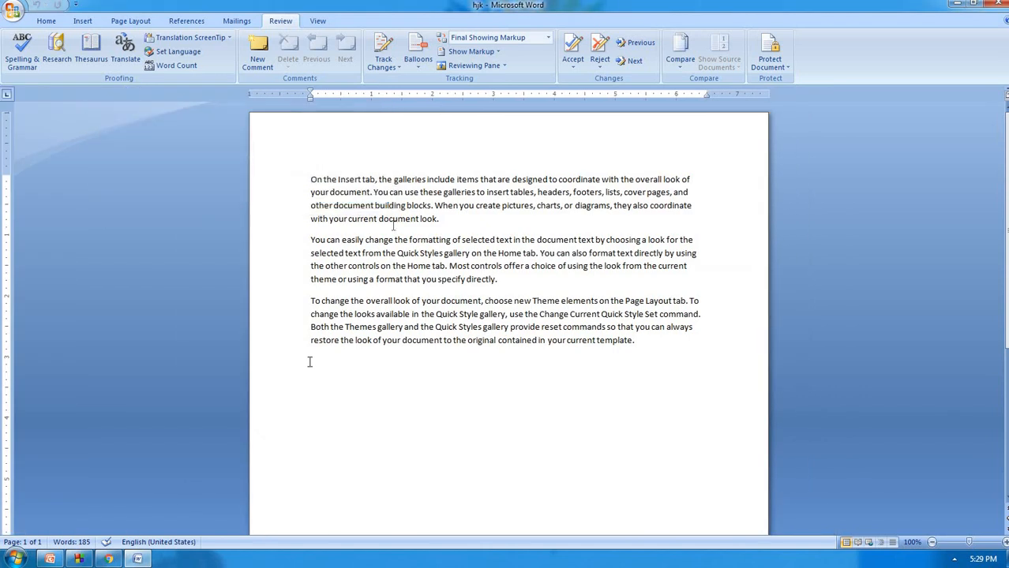